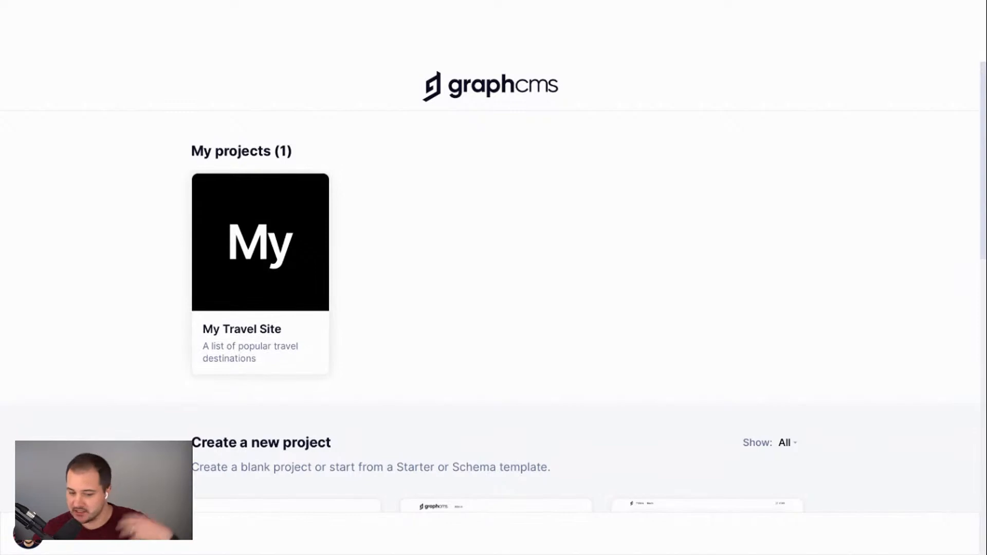
Filter the gallery for creating a new project to show only Templates
scroll(493, 309, down, 6)
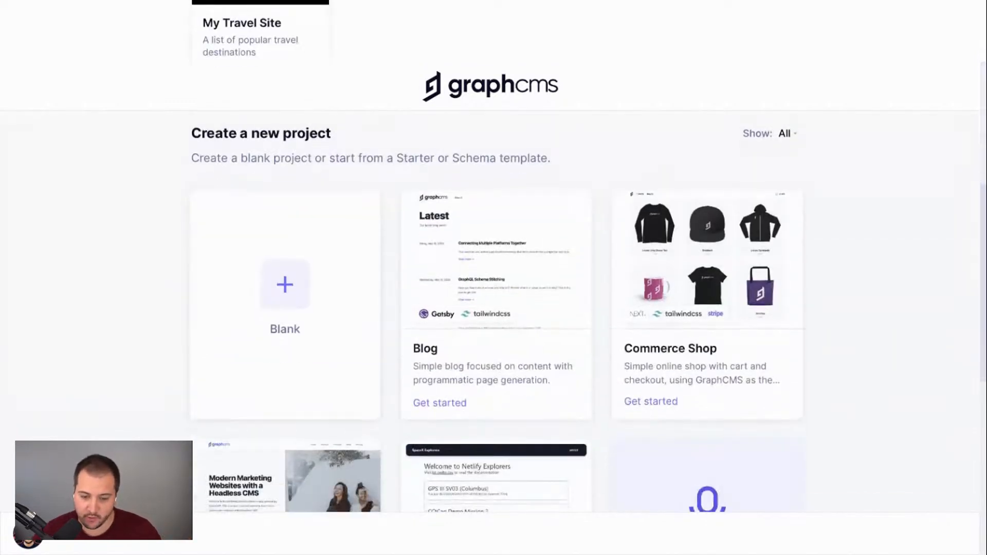
scroll(494, 309, down, 1)
scroll(494, 308, up, 1)
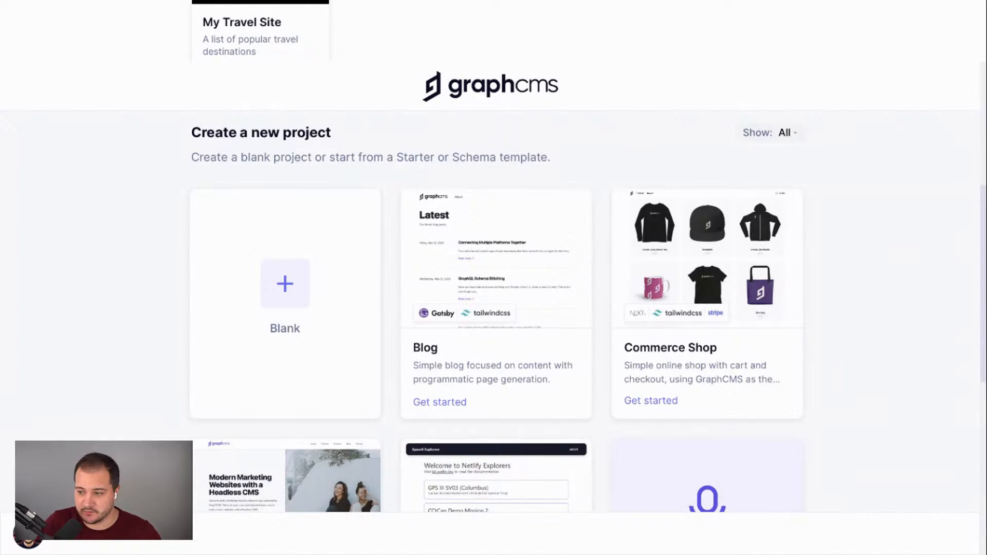
click(784, 133)
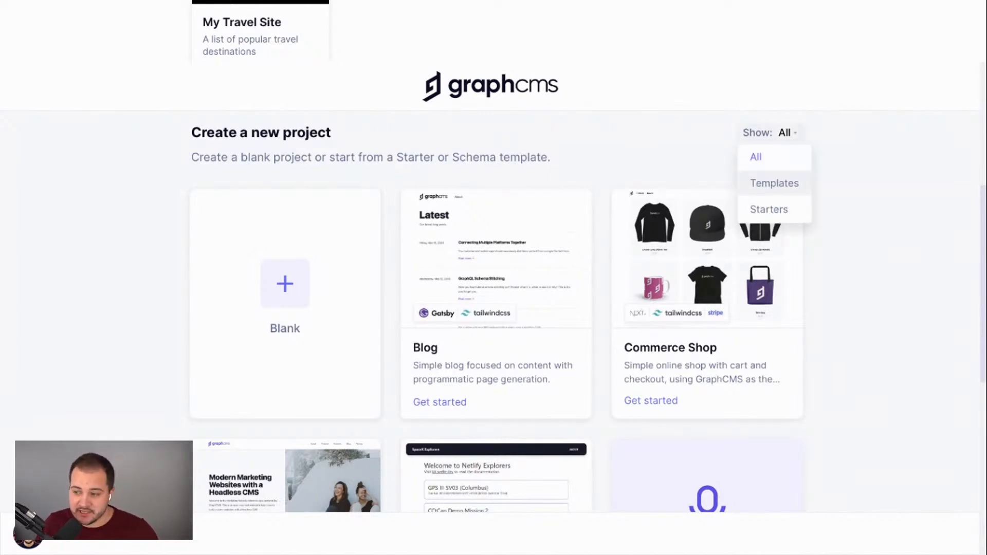
click(774, 183)
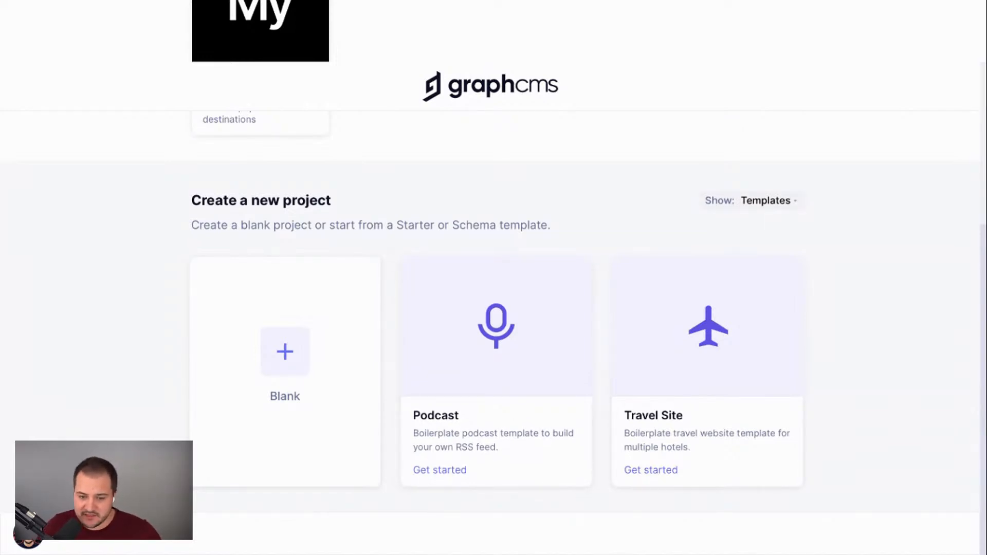
Switch the new-project gallery filter to Starters and look through the available starter projects
click(766, 200)
click(770, 276)
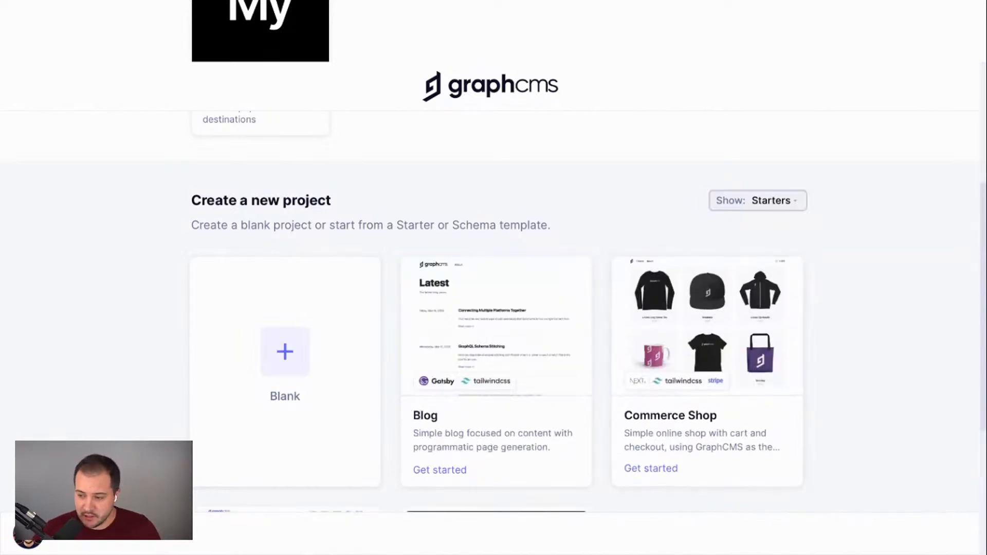
scroll(494, 308, down, 2)
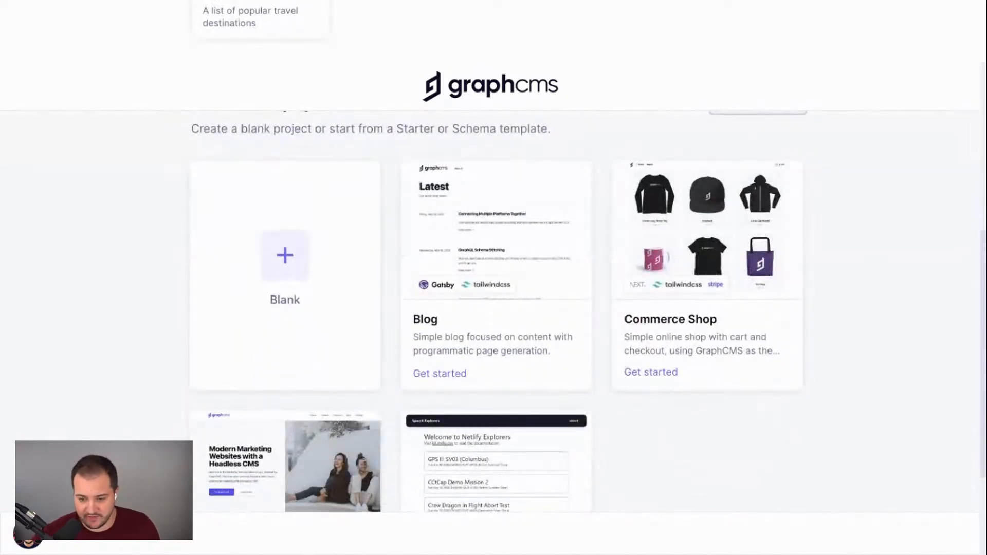
scroll(493, 309, up, 2)
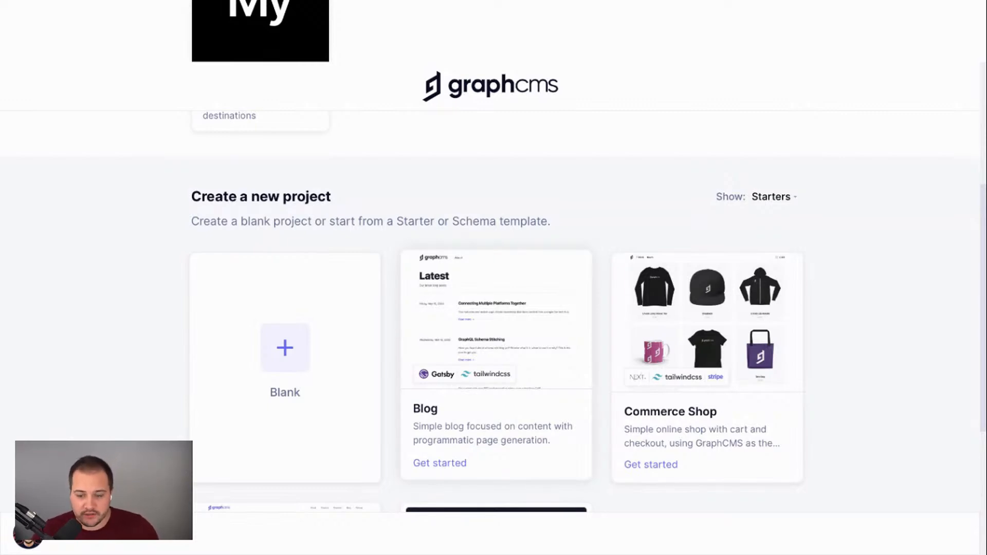
scroll(494, 309, down, 3)
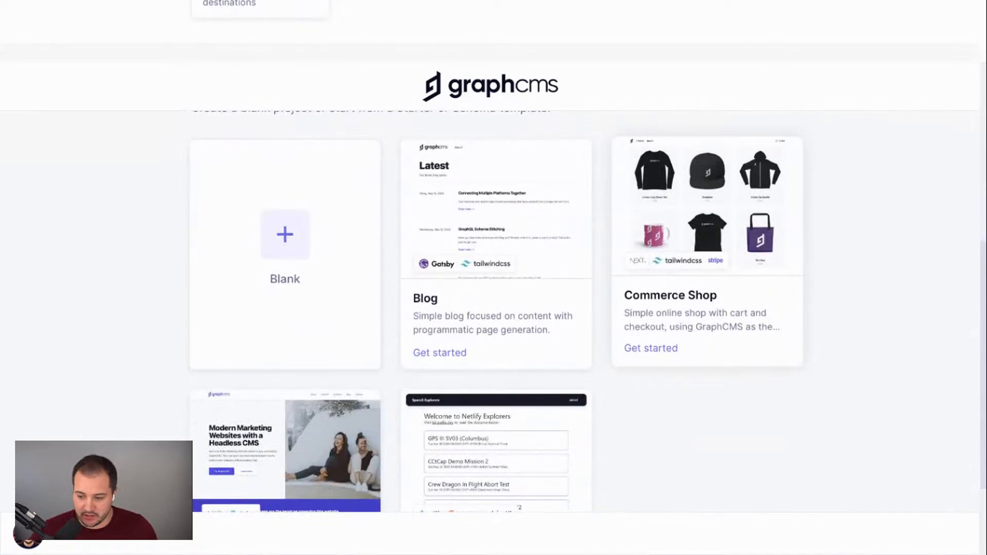
scroll(494, 309, down, 3)
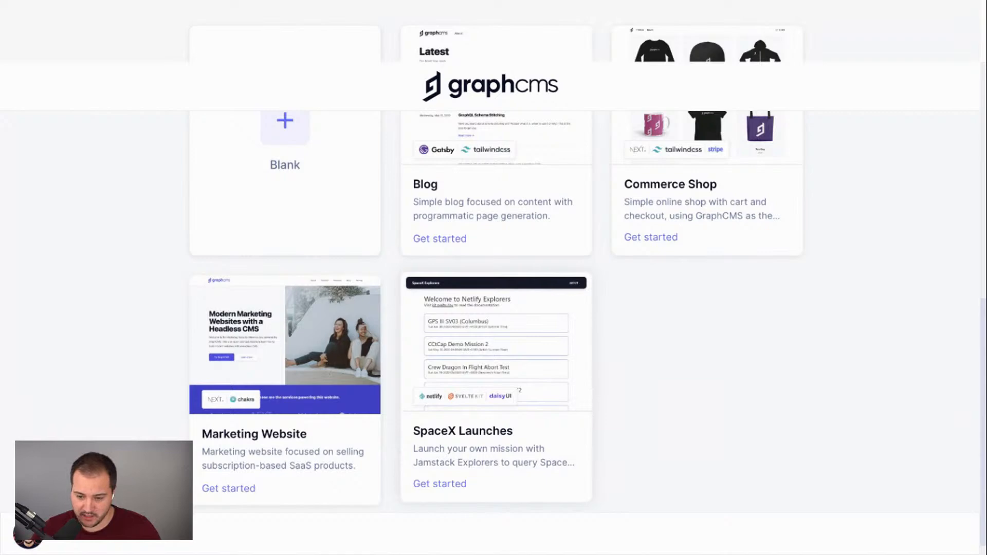
scroll(493, 309, up, 3)
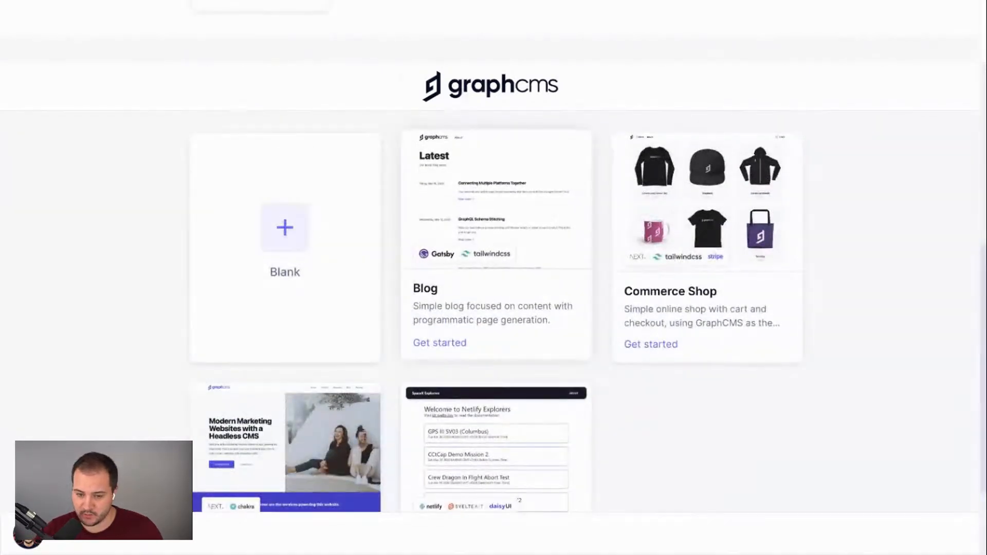
scroll(494, 309, up, 5)
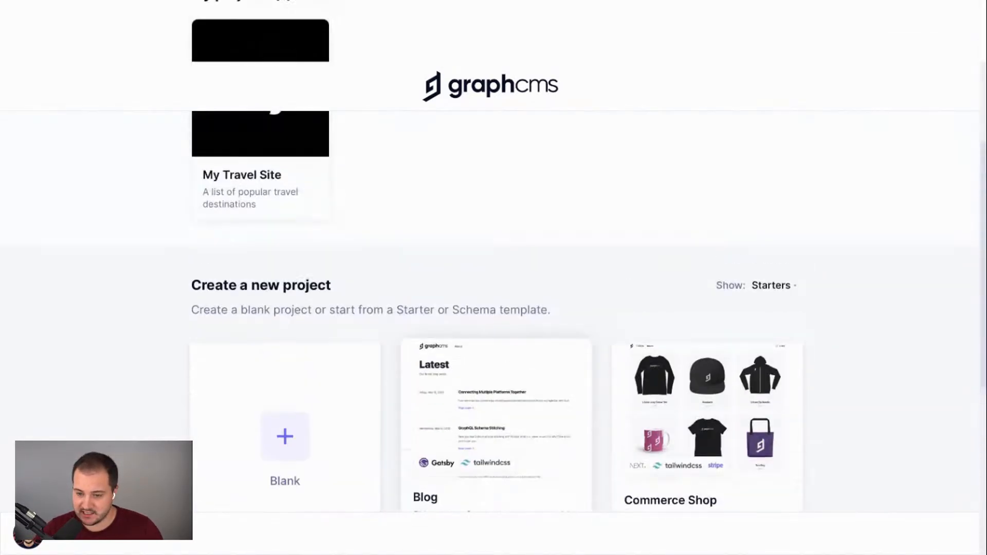
Open the Blog starter's details and begin creating a project from it
scroll(493, 309, down, 2)
scroll(494, 308, down, 1)
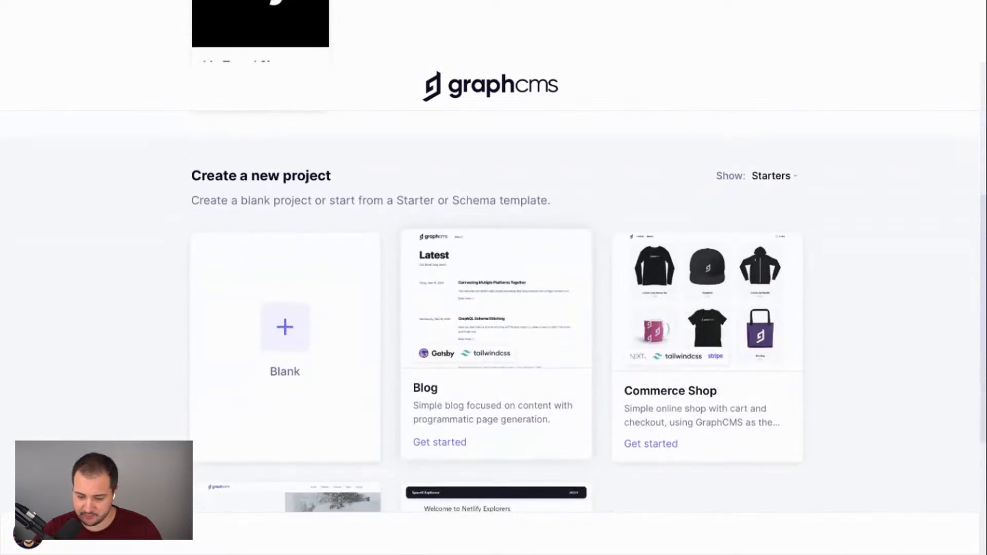
click(496, 343)
scroll(440, 72, down, 2)
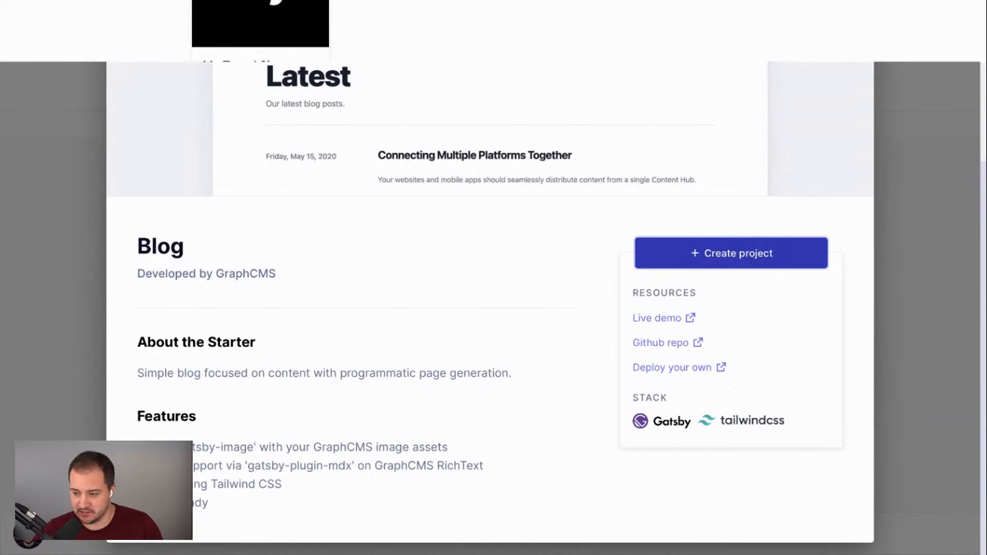
click(732, 253)
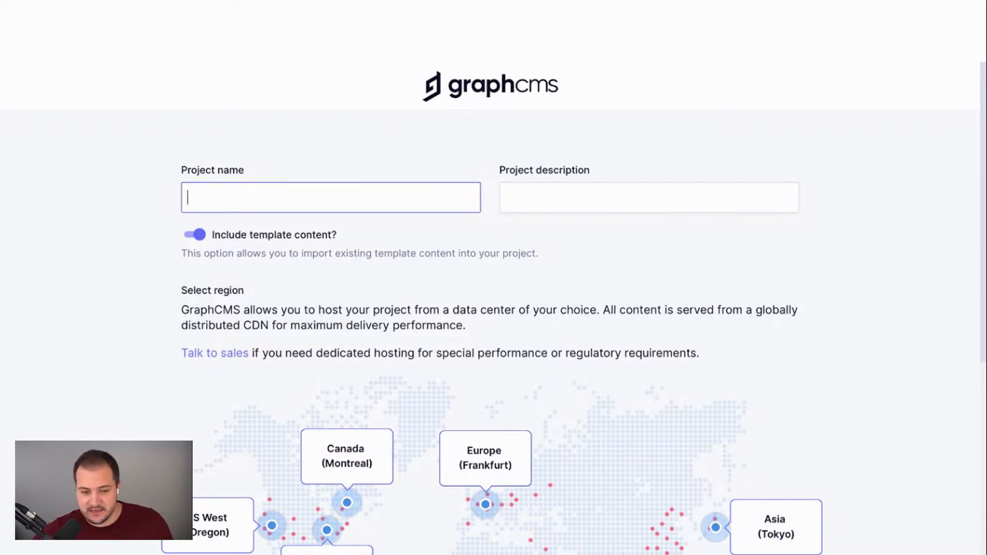
Name the project "My blog", host it in the Europe (Frankfurt) region and create it
text(My blog)
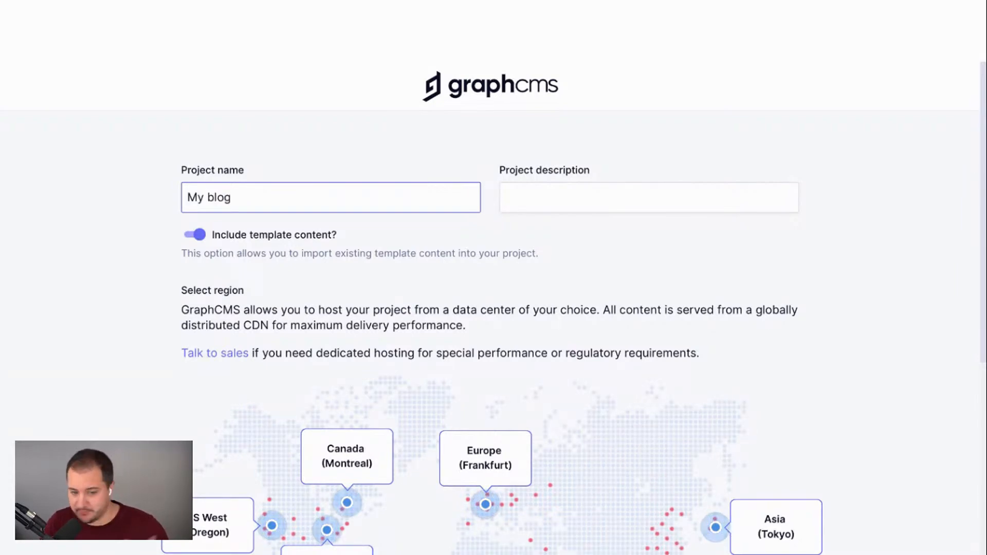
scroll(494, 329, down, 2)
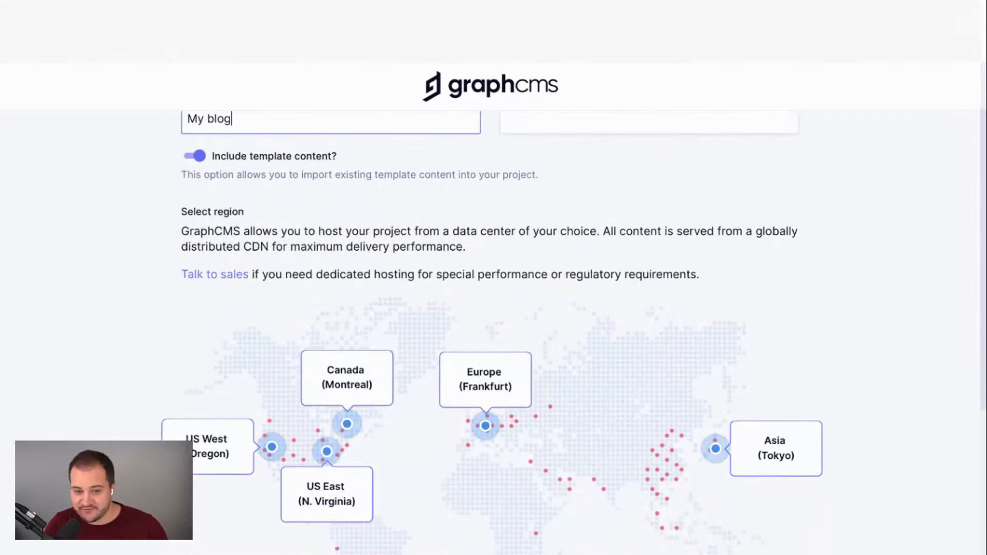
scroll(494, 309, down, 1)
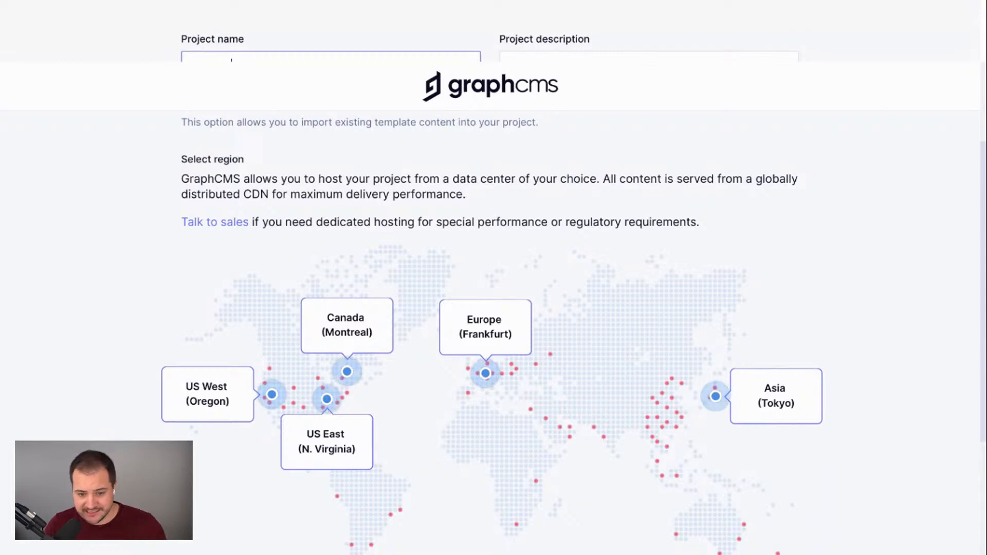
click(485, 328)
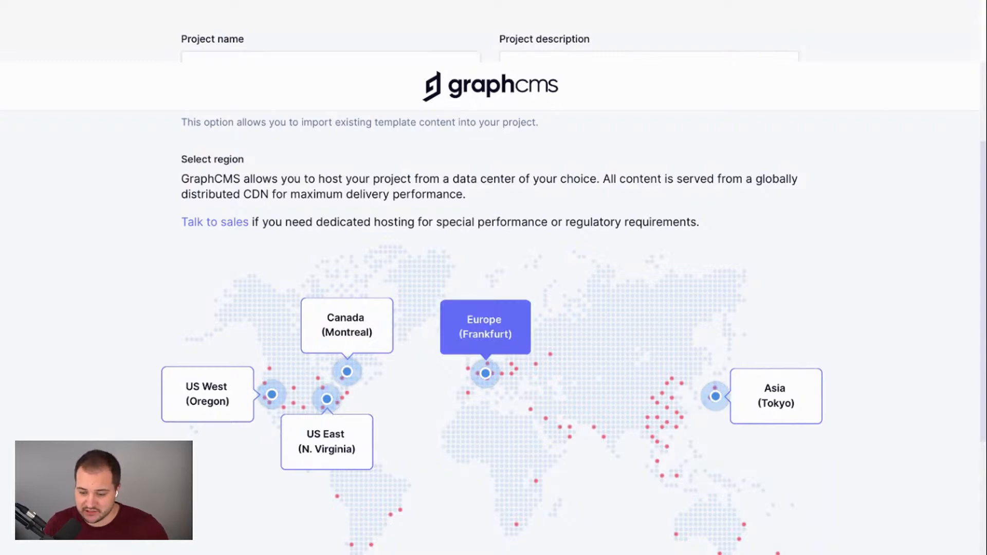
scroll(493, 309, down, 3)
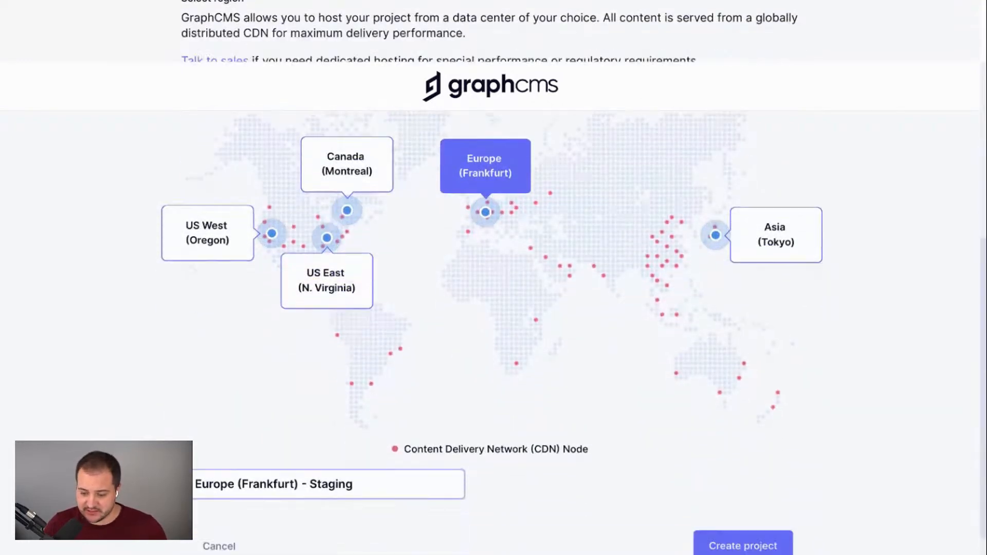
click(743, 520)
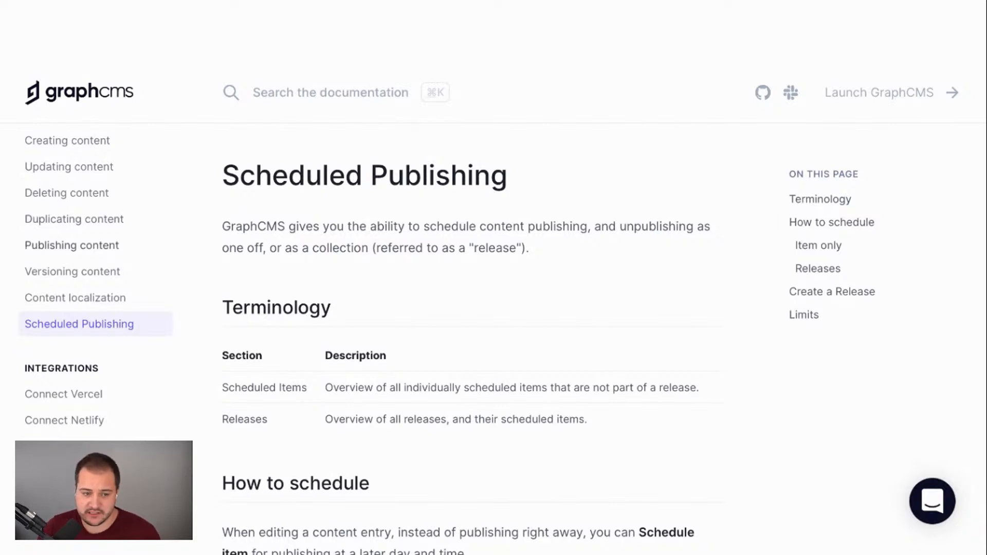
Look through the User Guides topics in the documentation's navigation around the Scheduled Publishing page
scroll(98, 283, up, 10)
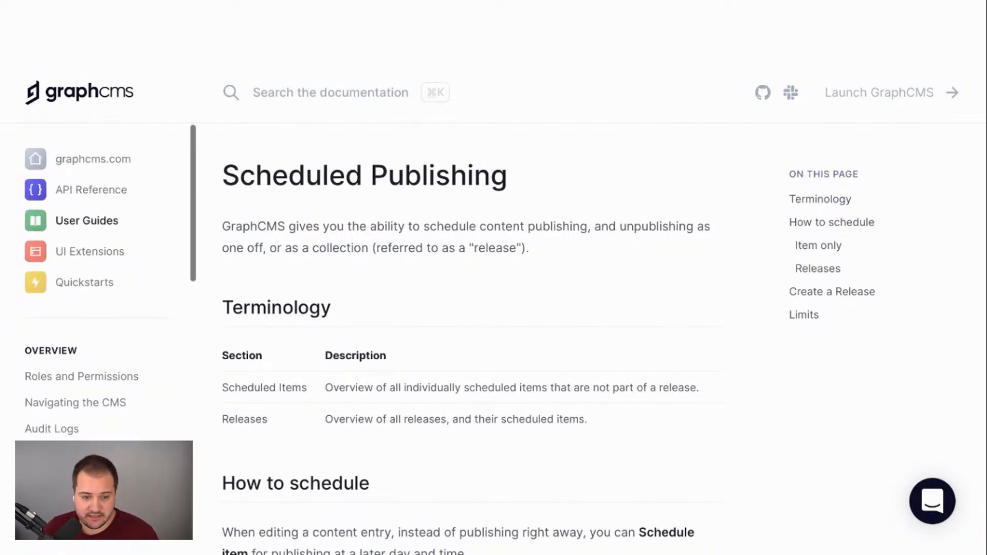
scroll(98, 283, down, 15)
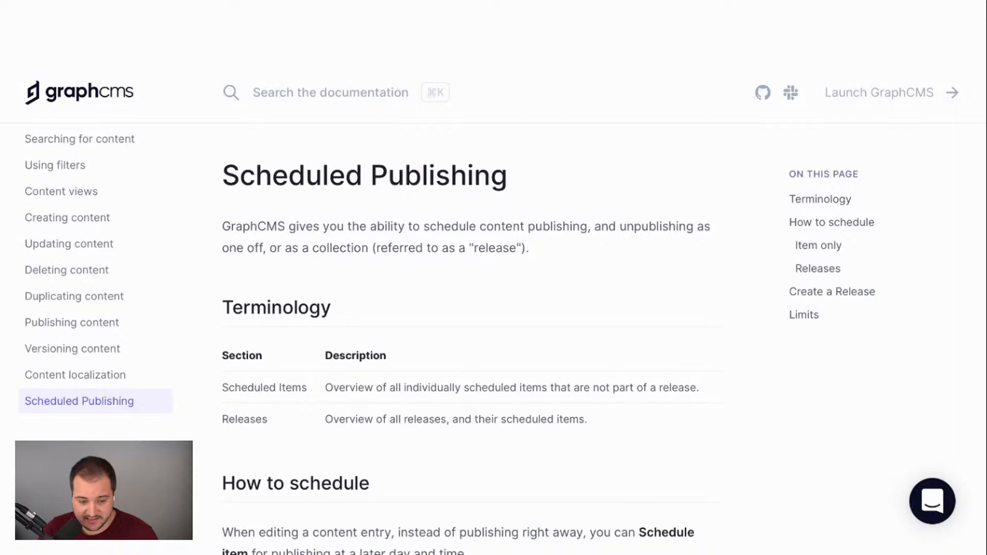
scroll(98, 282, down, 1)
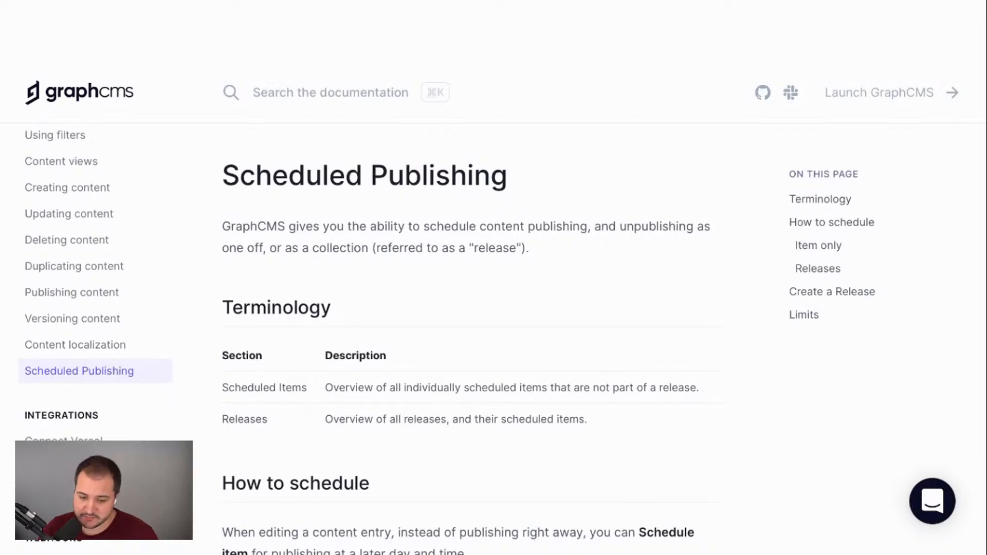
scroll(473, 335, down, 2)
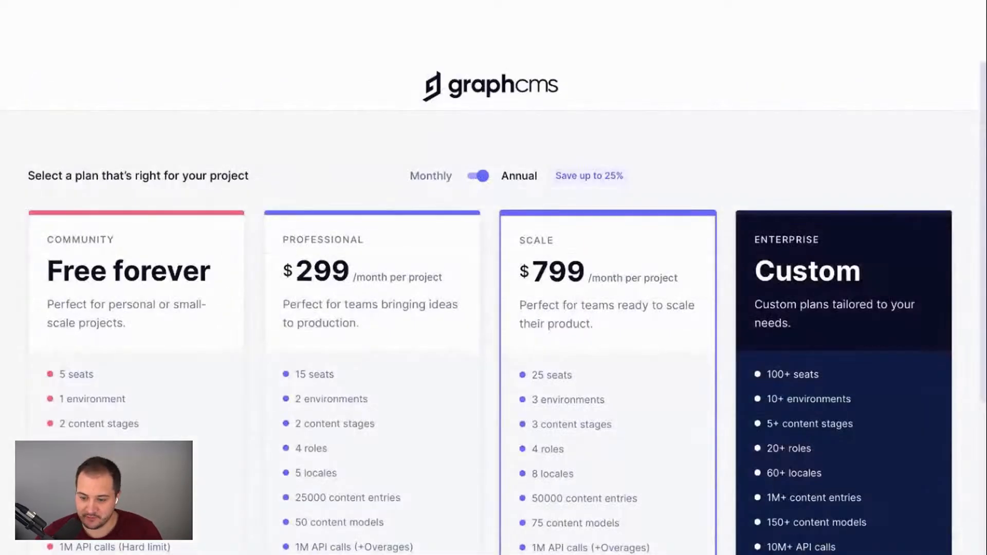
Choose the free Community plan for the project and postpone inviting team members
scroll(494, 329, down, 2)
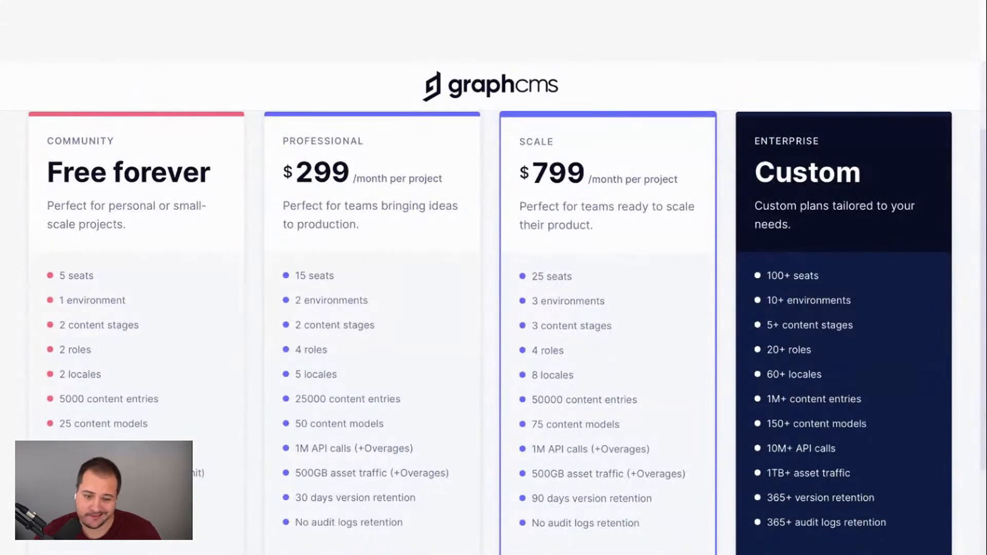
scroll(494, 329, down, 2)
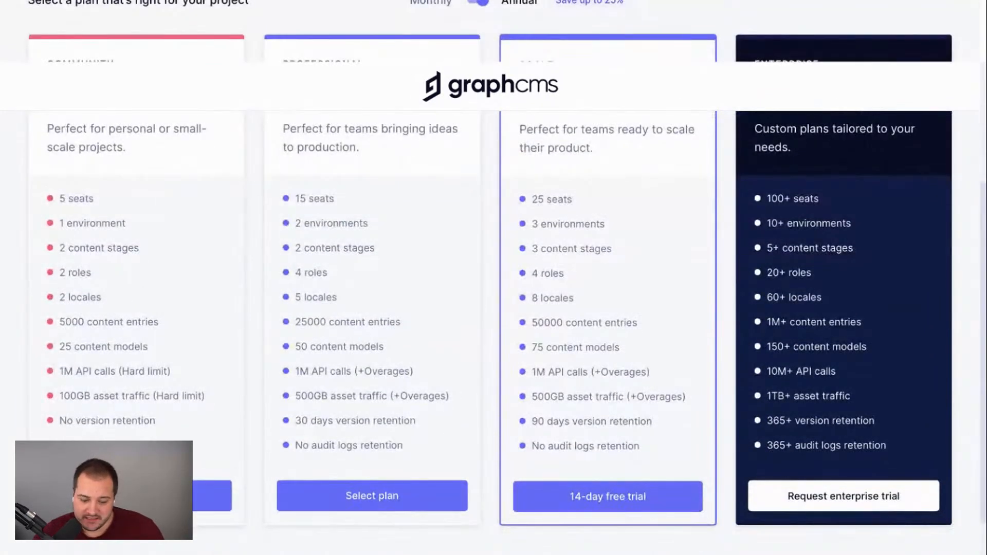
click(136, 496)
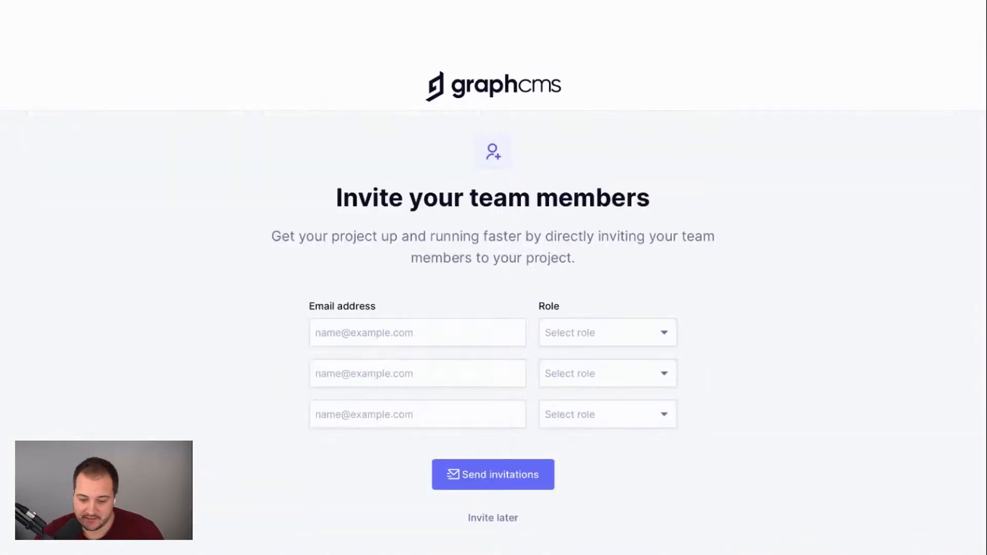
click(493, 518)
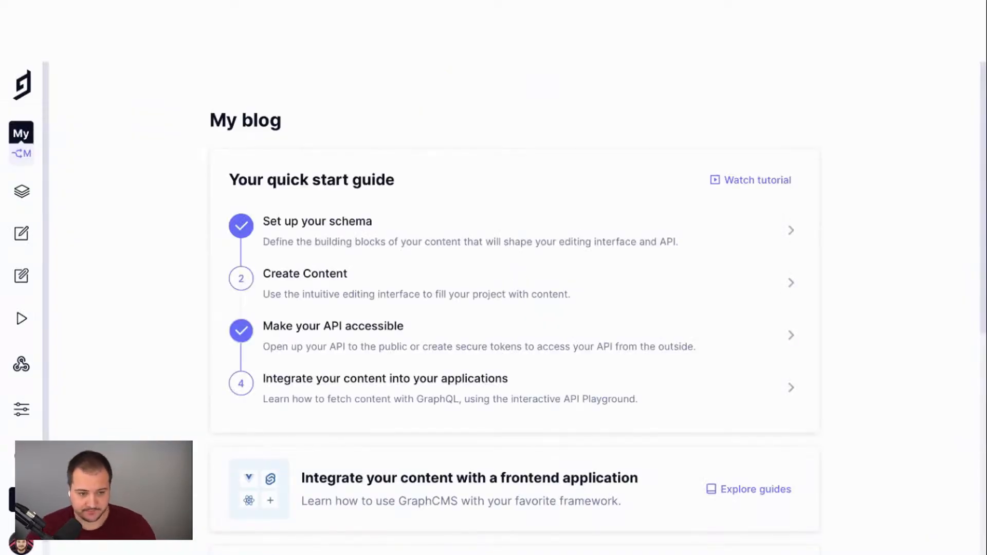
Look over the My blog start page and open the guides for integrating content with a frontend application
key(ctrl+minus)
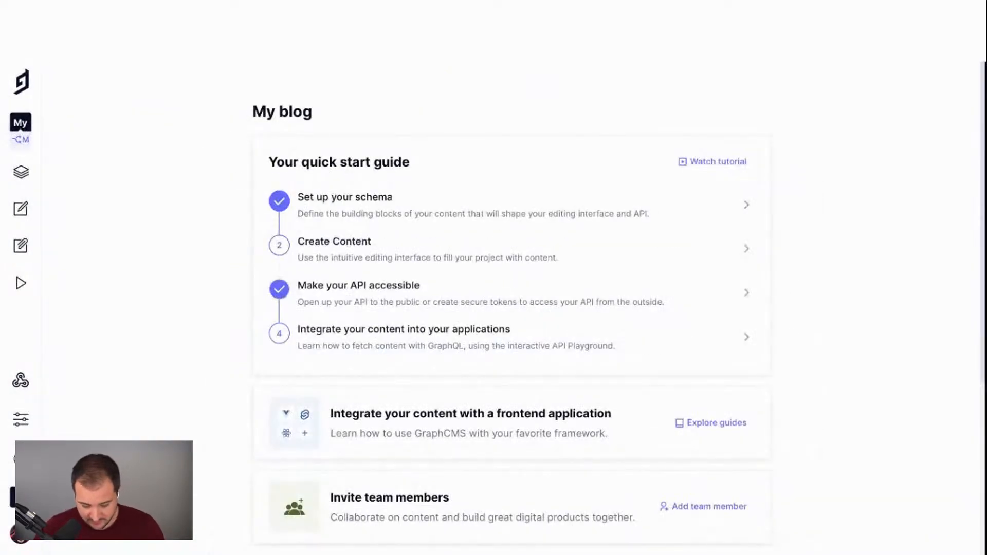
scroll(512, 278, down, 4)
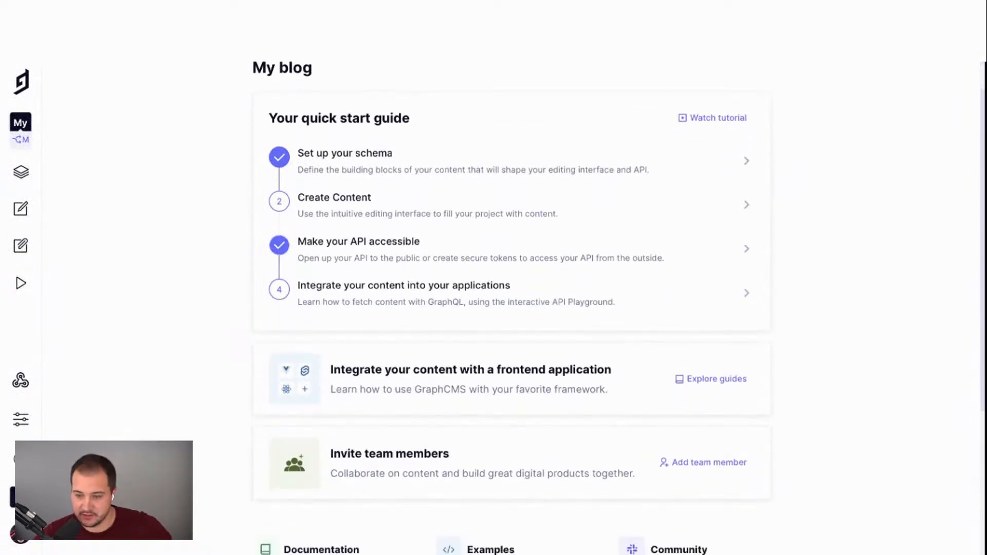
scroll(512, 277, up, 4)
scroll(511, 278, down, 2)
scroll(511, 278, down, 2)
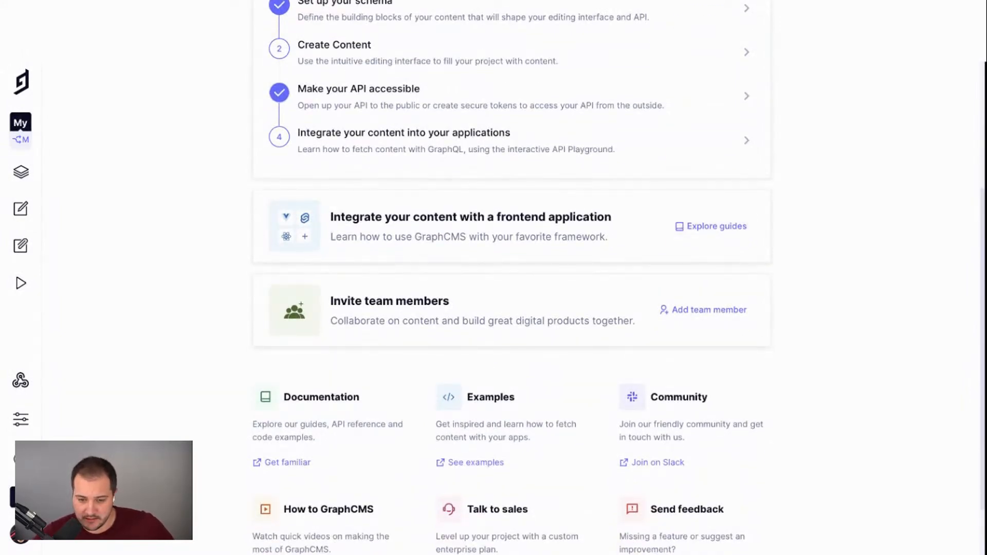
click(711, 226)
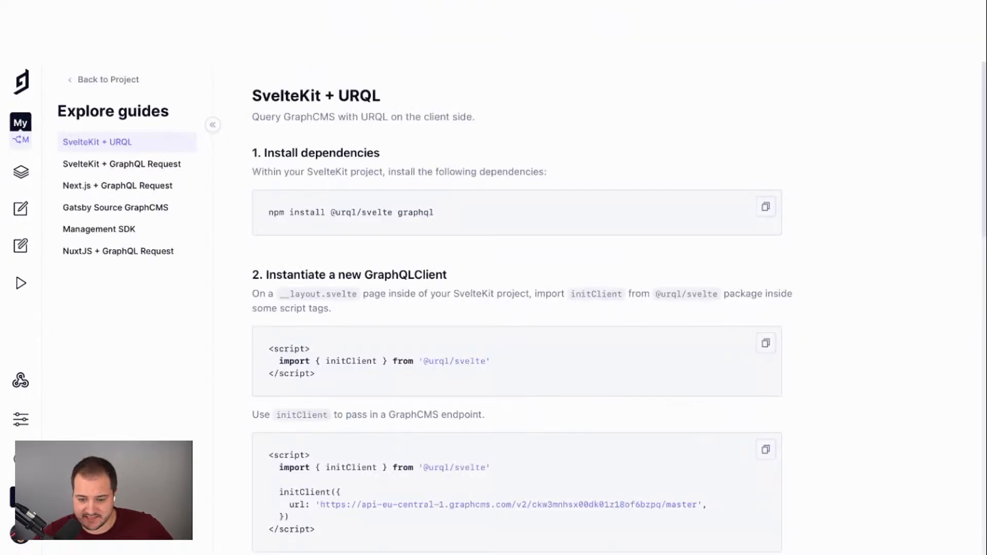
Read through the SvelteKit + URQL guide and view the SvelteKit + GraphQL Request and Next.js + GraphQL Request guides
scroll(517, 278, down, 10)
scroll(517, 278, down, 8)
scroll(517, 278, up, 2)
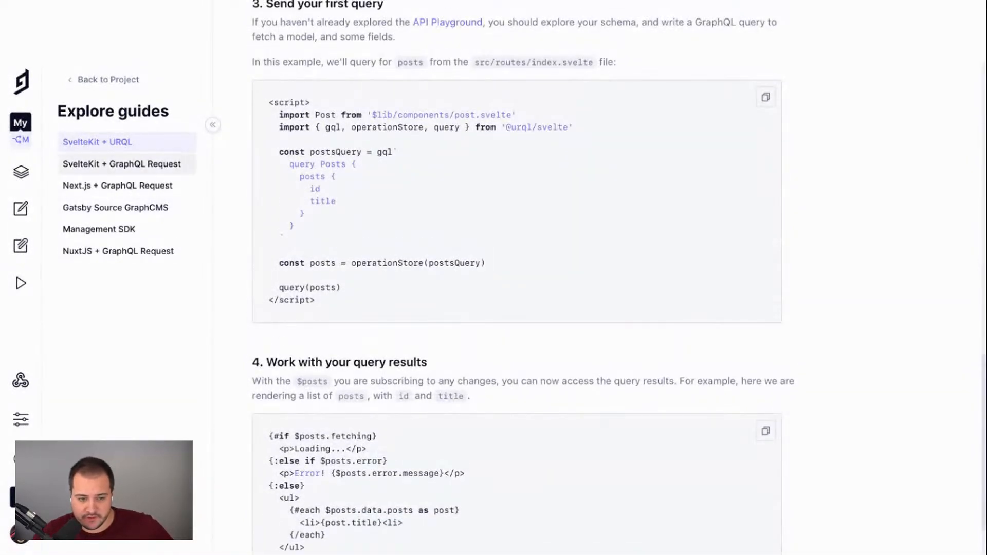
click(122, 164)
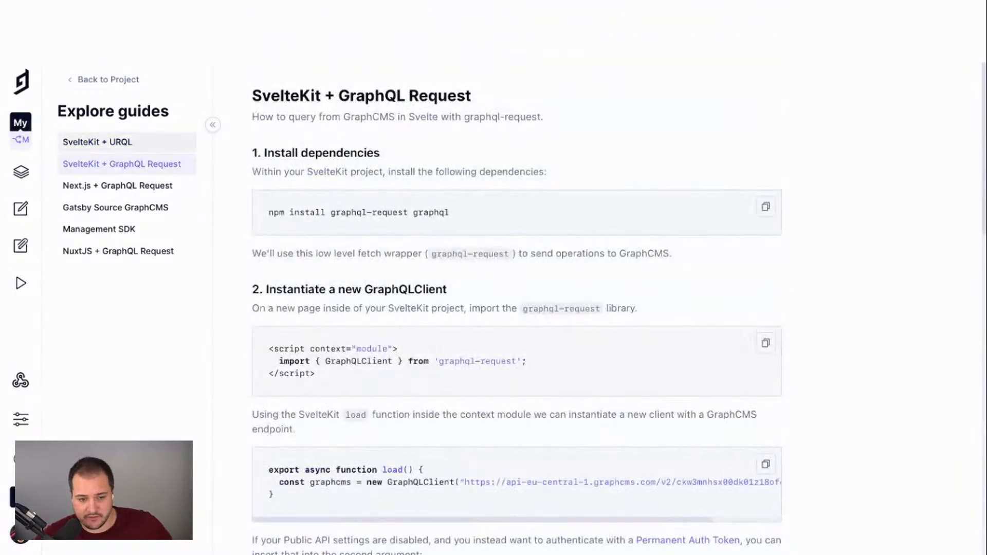
click(117, 186)
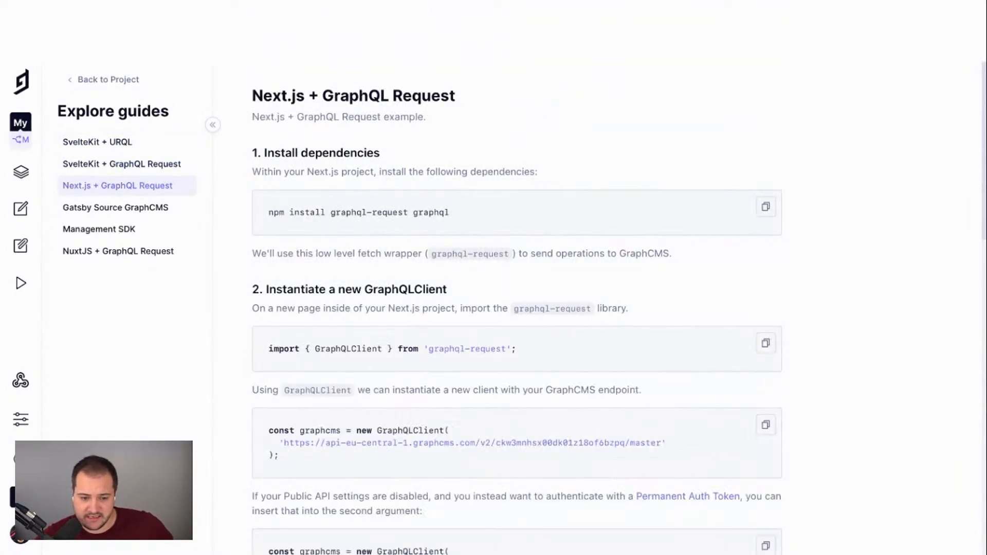
View the Gatsby Source GraphCMS and NuxtJS + GraphQL Request guides and read through the Next.js + GraphQL Request guide
click(115, 207)
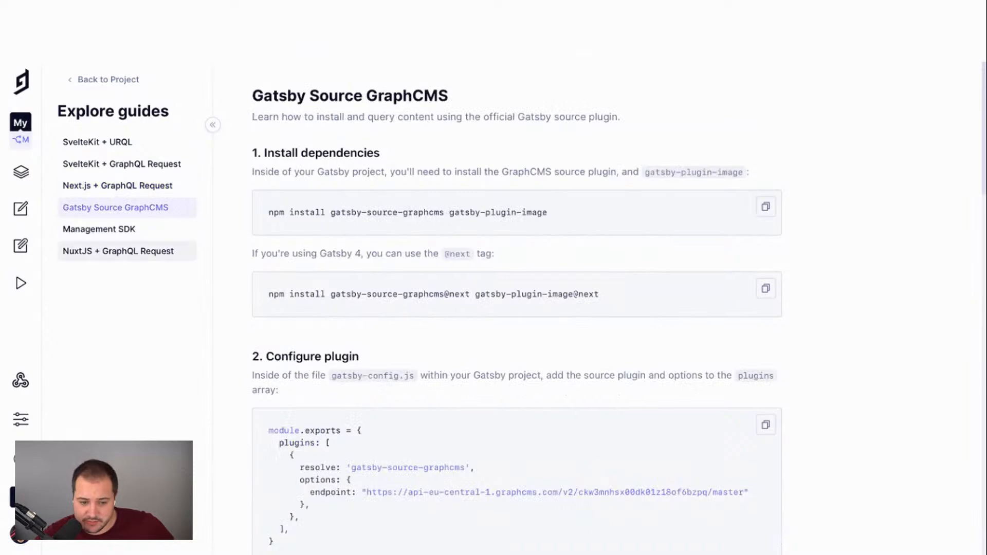
click(118, 251)
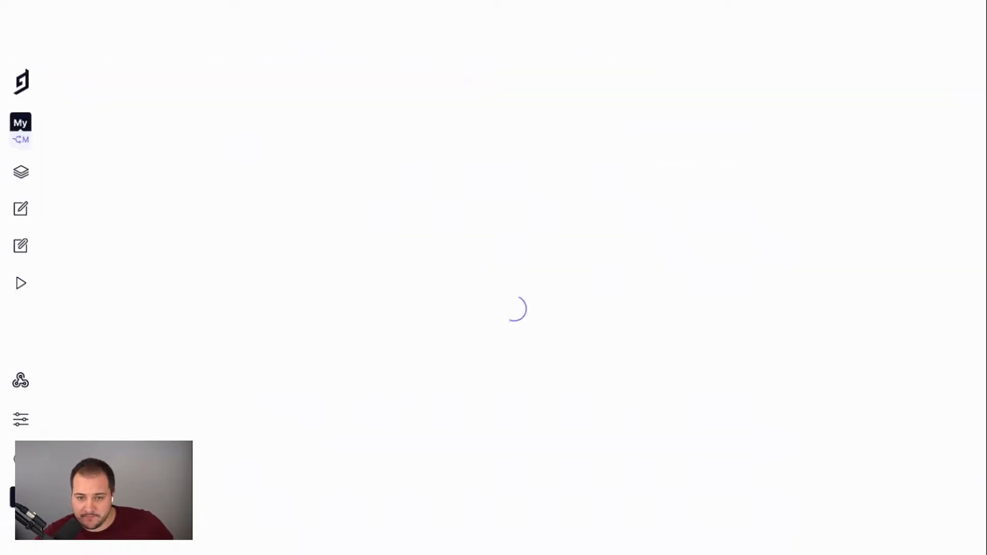
scroll(515, 278, down, 6)
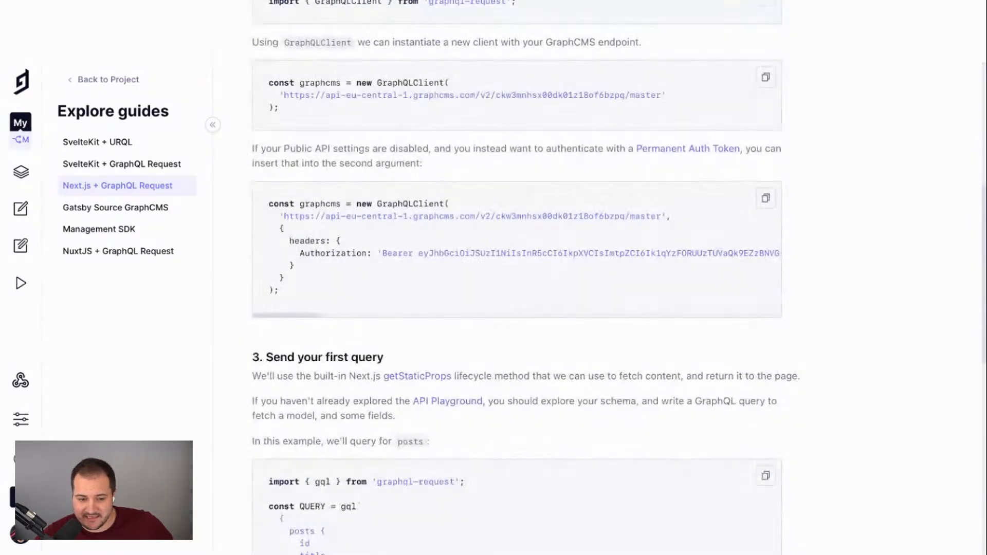
scroll(517, 278, down, 6)
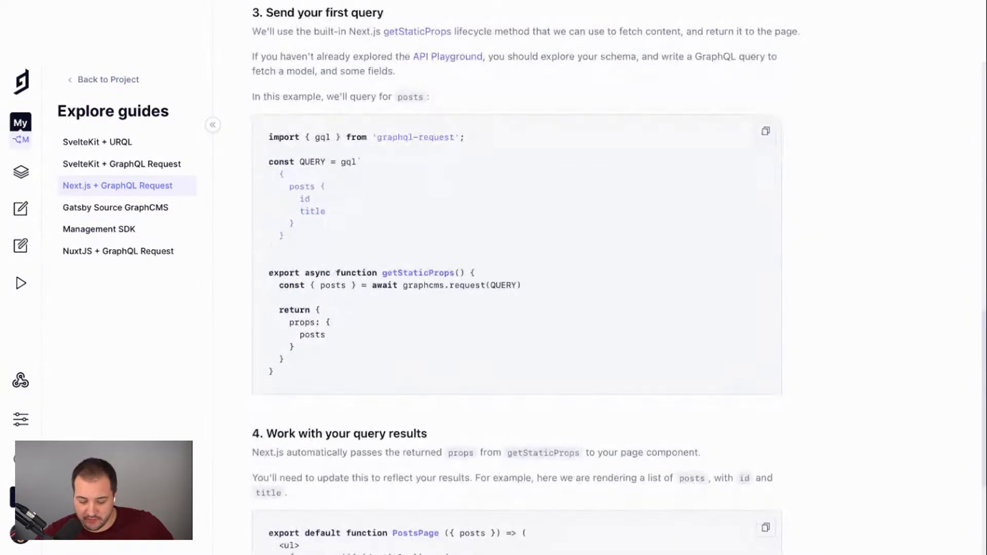
scroll(517, 278, down, 3)
scroll(517, 278, up, 10)
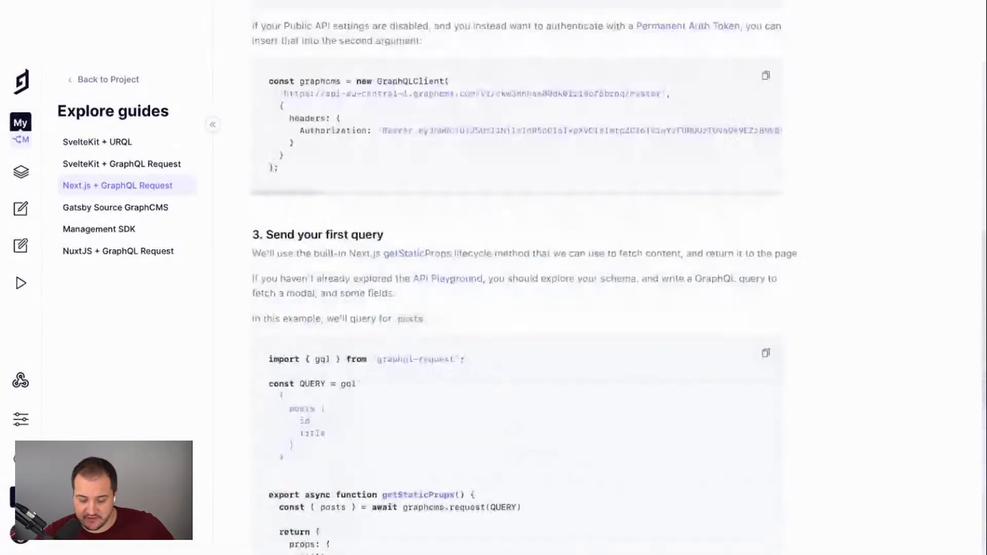
scroll(517, 278, up, 3)
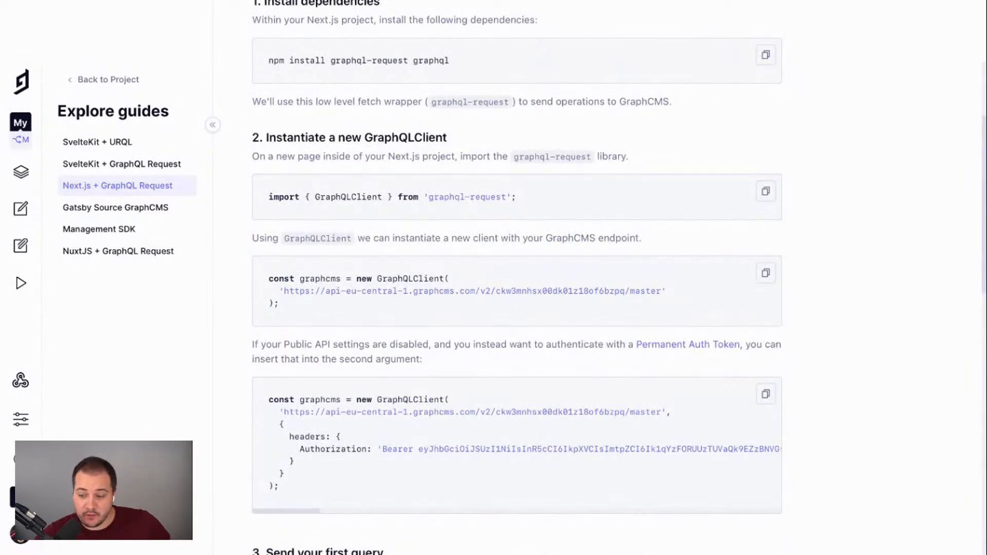
scroll(517, 278, down, 1)
scroll(517, 277, up, 3)
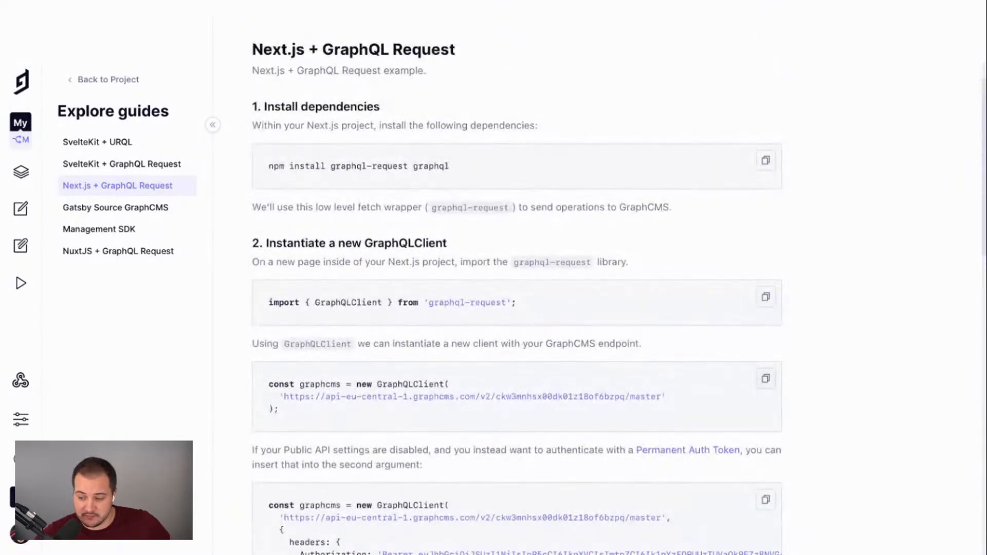
Copy the dependency install command from the Next.js + GraphQL Request guide and read on through the first query section
click(766, 161)
click(767, 161)
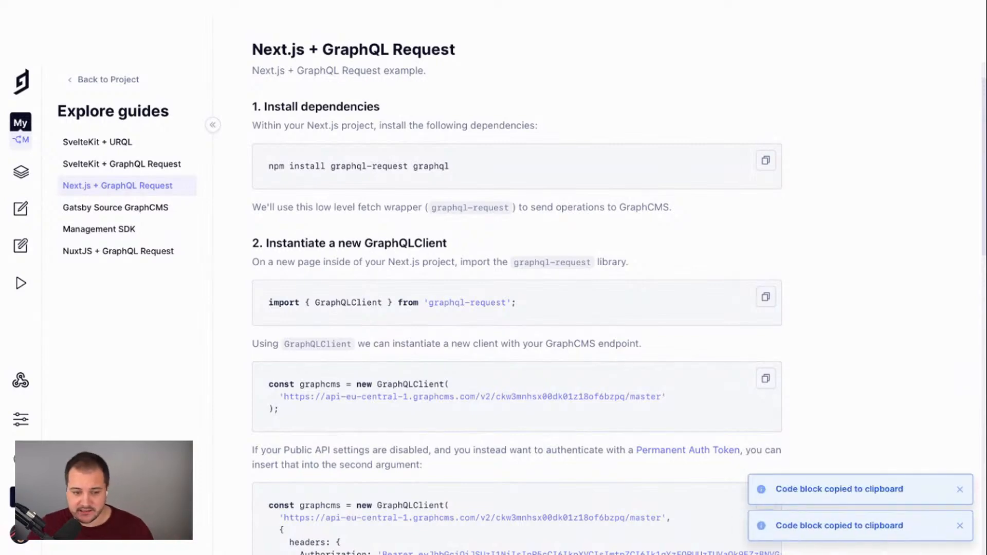
scroll(517, 278, down, 3)
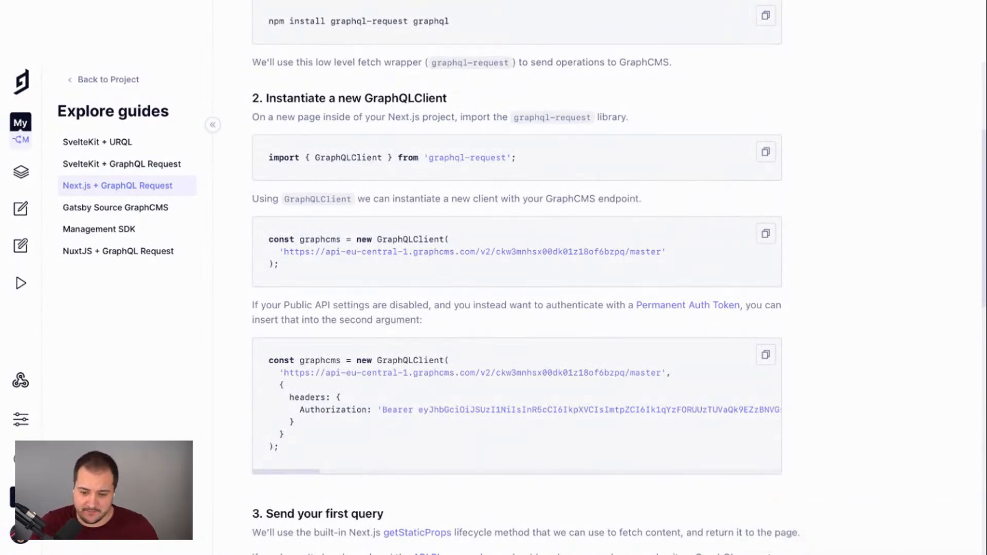
scroll(517, 278, down, 3)
scroll(517, 278, down, 6)
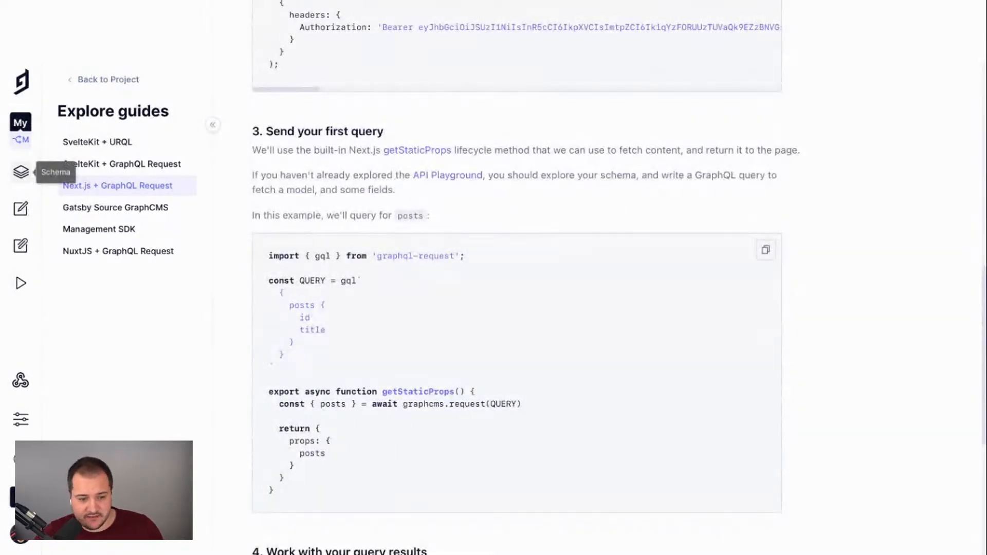
Return to the My blog project and open the Page model in its schema
click(20, 123)
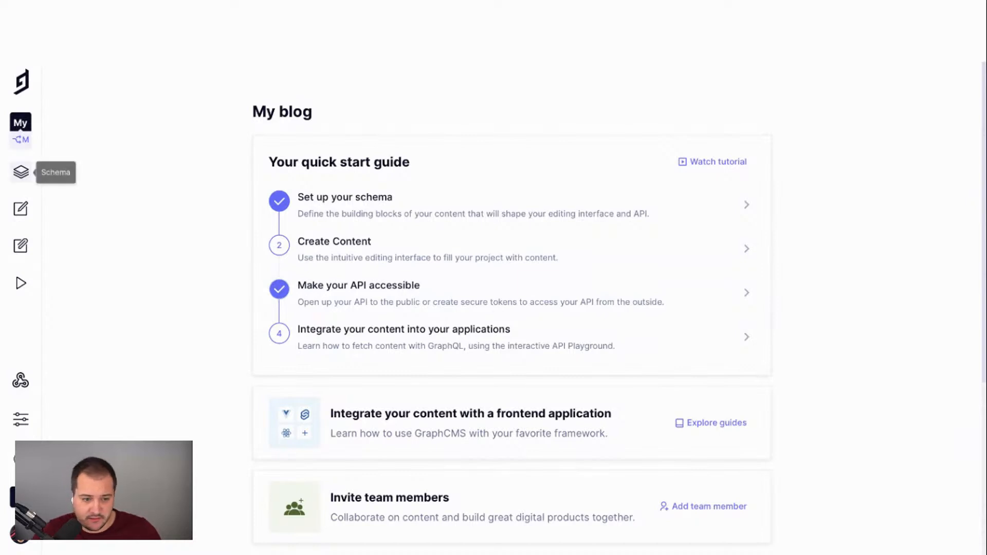
click(21, 172)
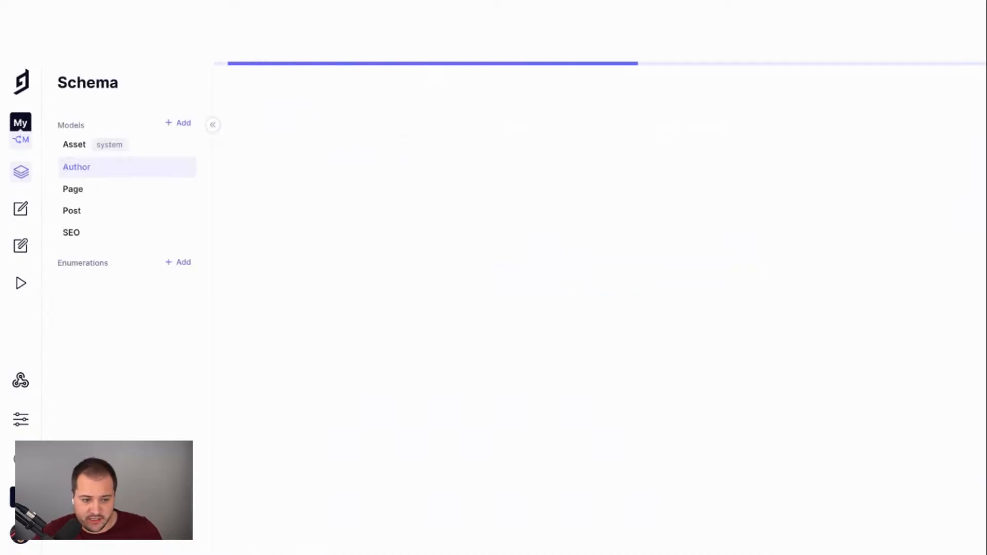
click(72, 188)
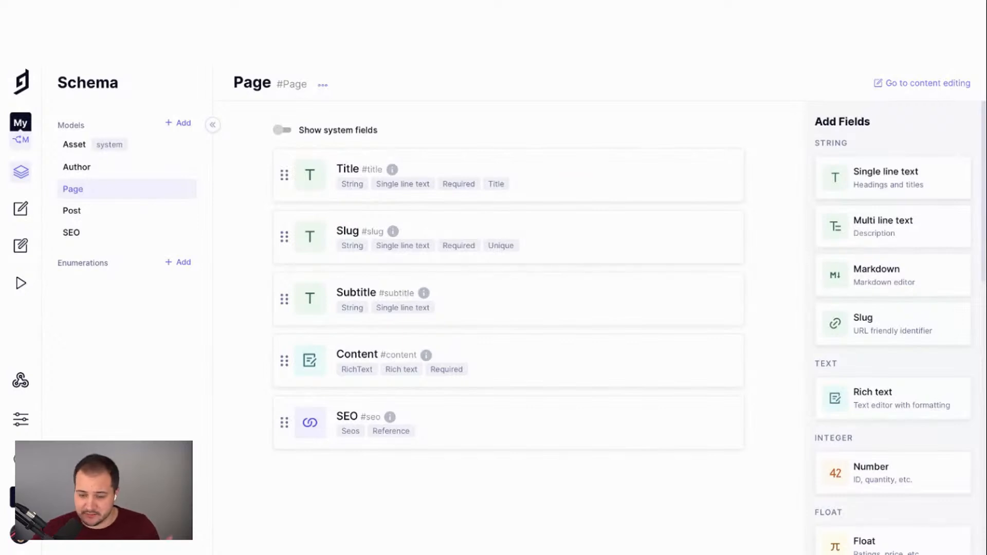
Examine the field types that can be added to the Page model, from single line text down to reference
scroll(895, 329, down, 9)
scroll(895, 330, down, 4)
scroll(894, 330, up, 2)
scroll(894, 329, up, 10)
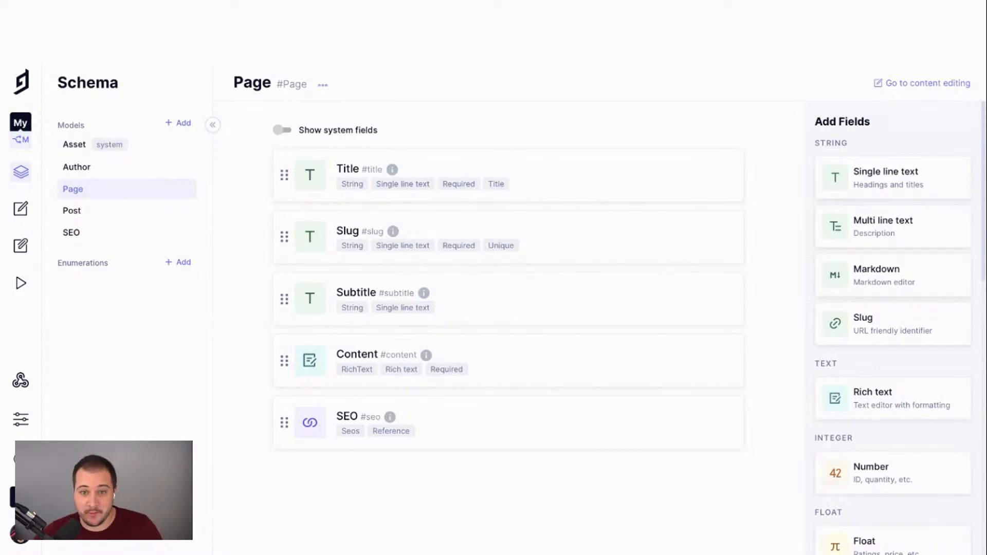
scroll(894, 329, down, 3)
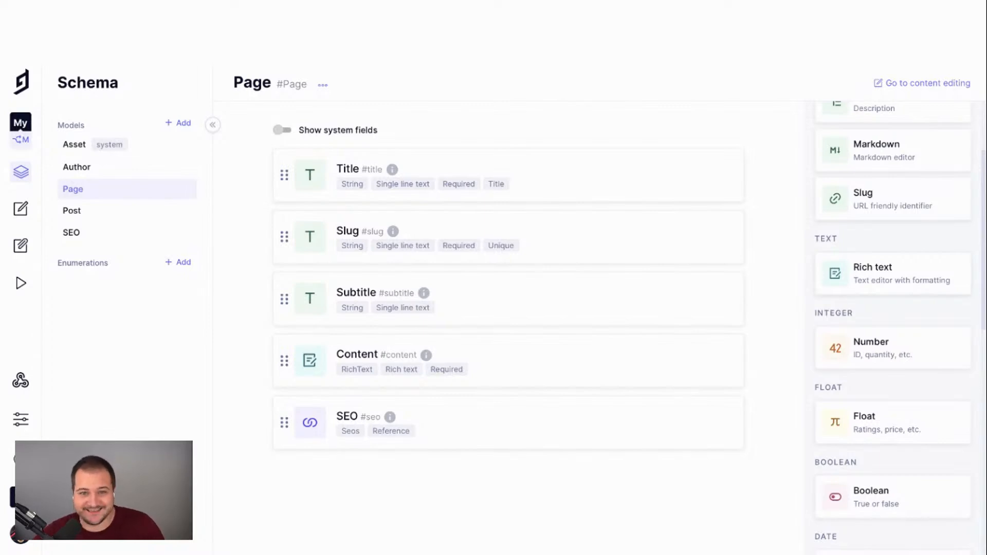
scroll(894, 329, down, 2)
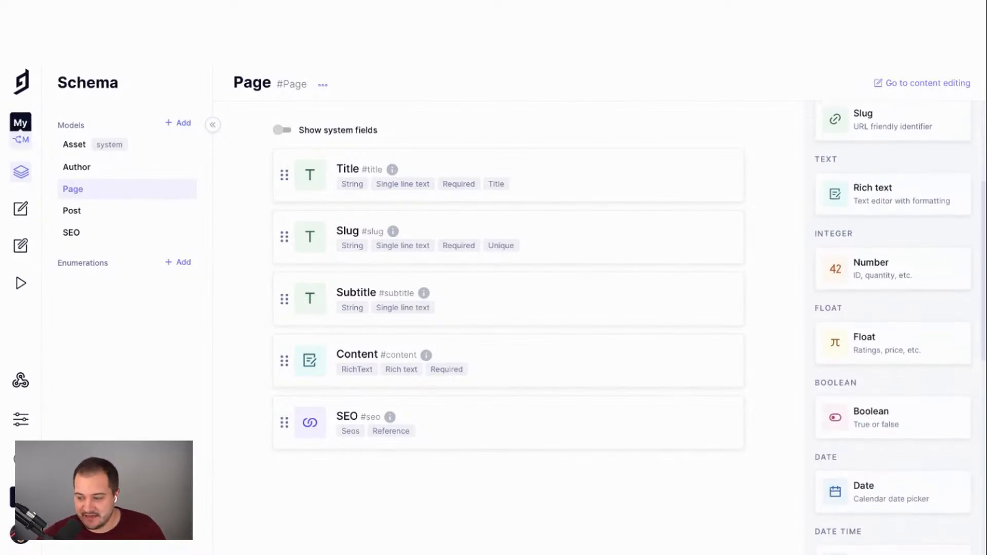
scroll(893, 329, down, 3)
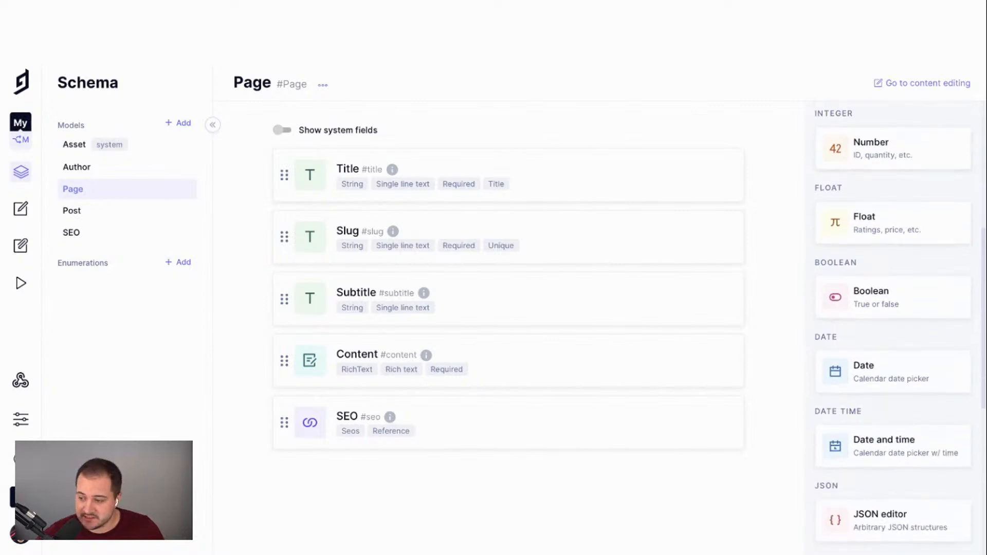
scroll(900, 327, down, 5)
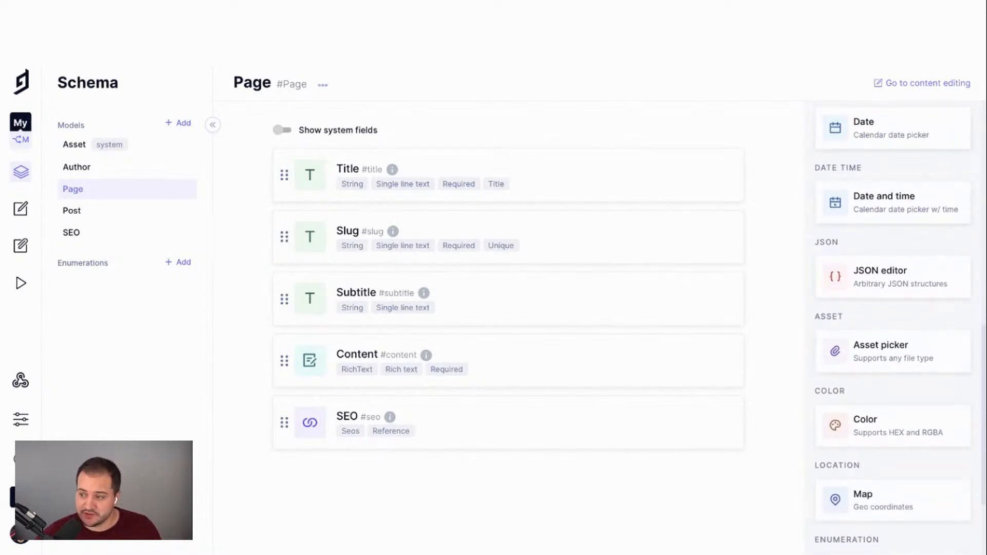
scroll(900, 324, up, 1)
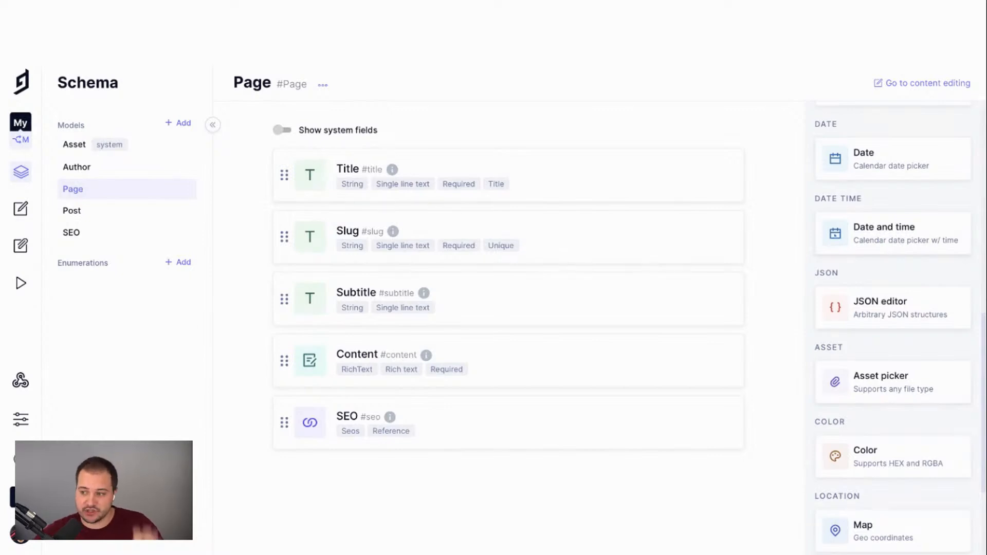
scroll(893, 329, down, 3)
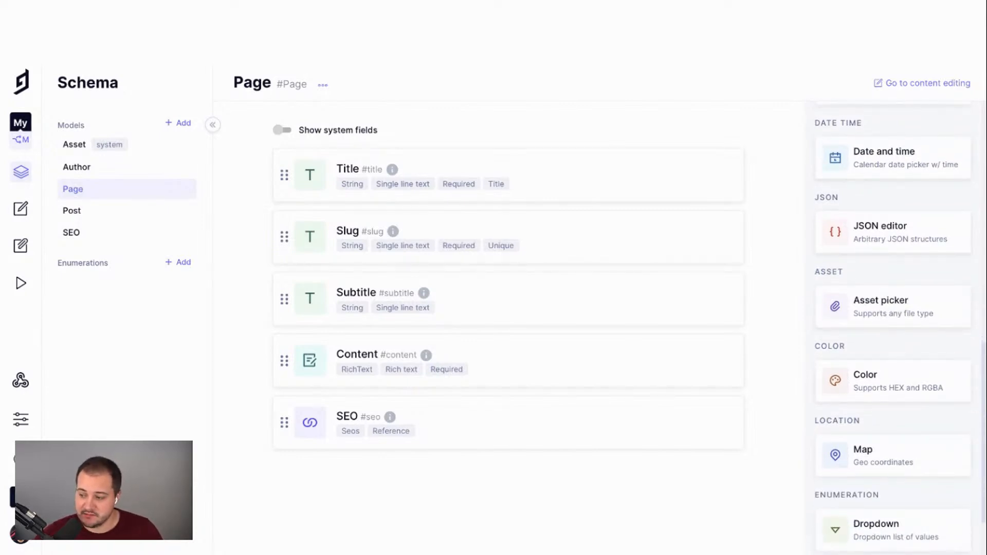
scroll(894, 324, down, 3)
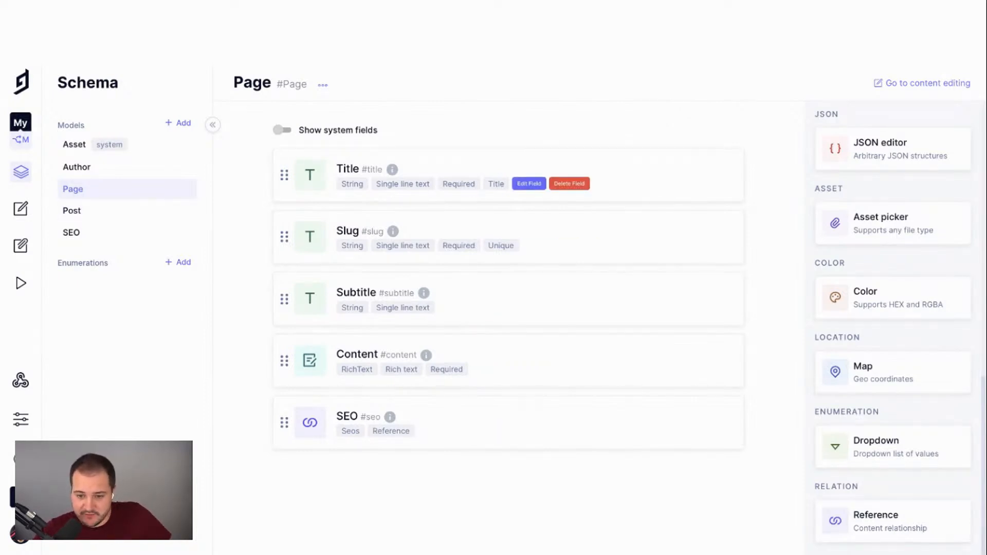
Move the Title field to the end of the Page model's field list and back to the first position
drag(285, 175, 286, 202)
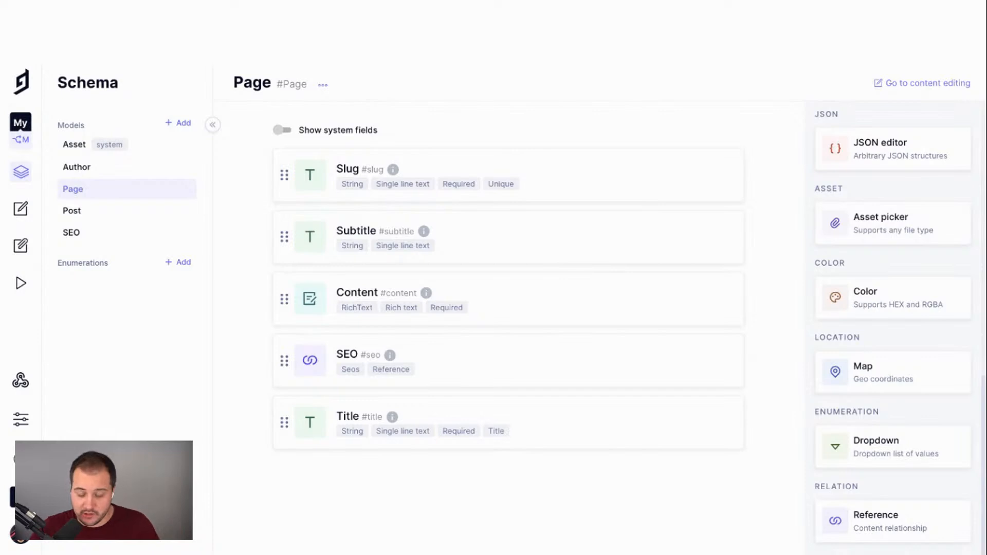
drag(285, 422, 286, 175)
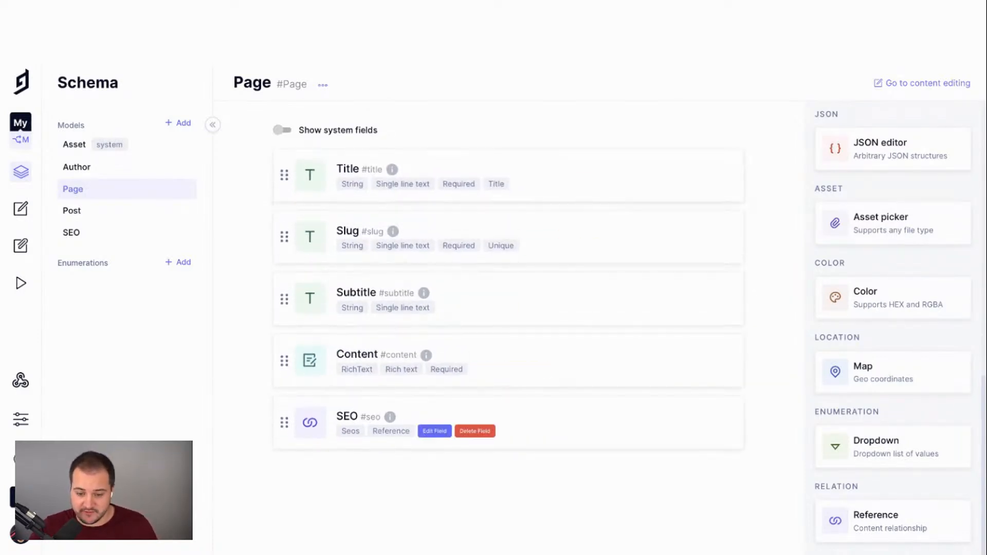
Open the Page model's Slug field for editing and review its display name, API ID, description and field options
mouse_move(392, 169)
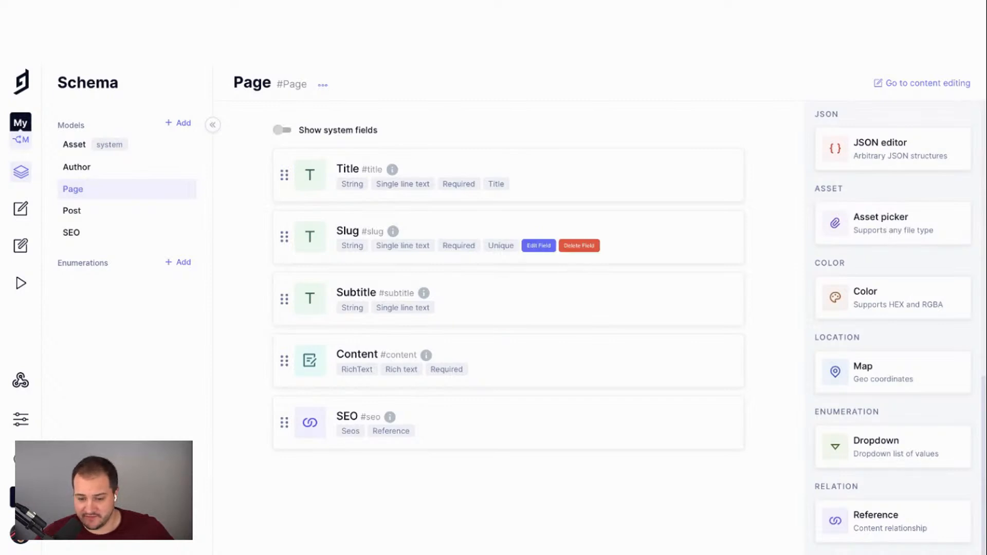
click(539, 246)
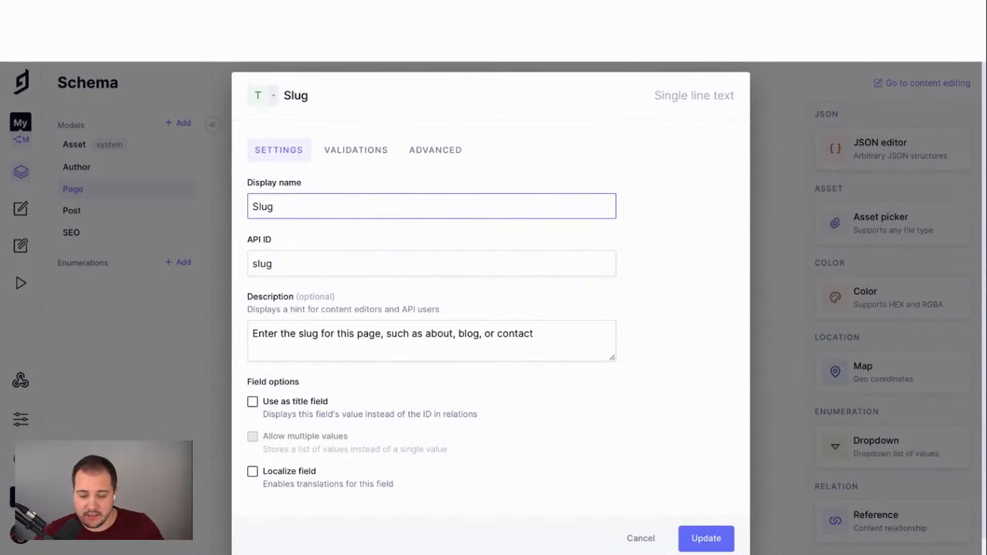
scroll(491, 309, down, 1)
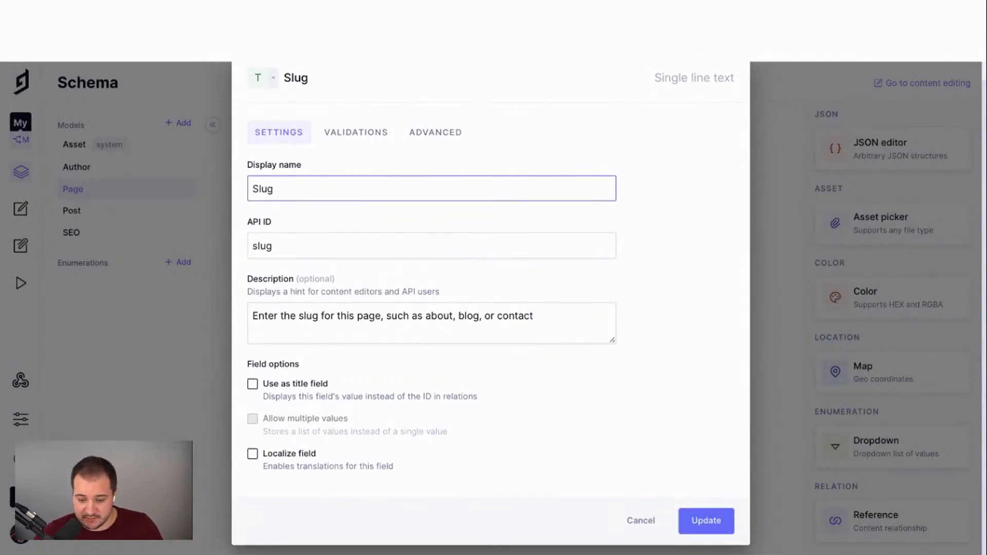
drag(402, 292, 441, 292)
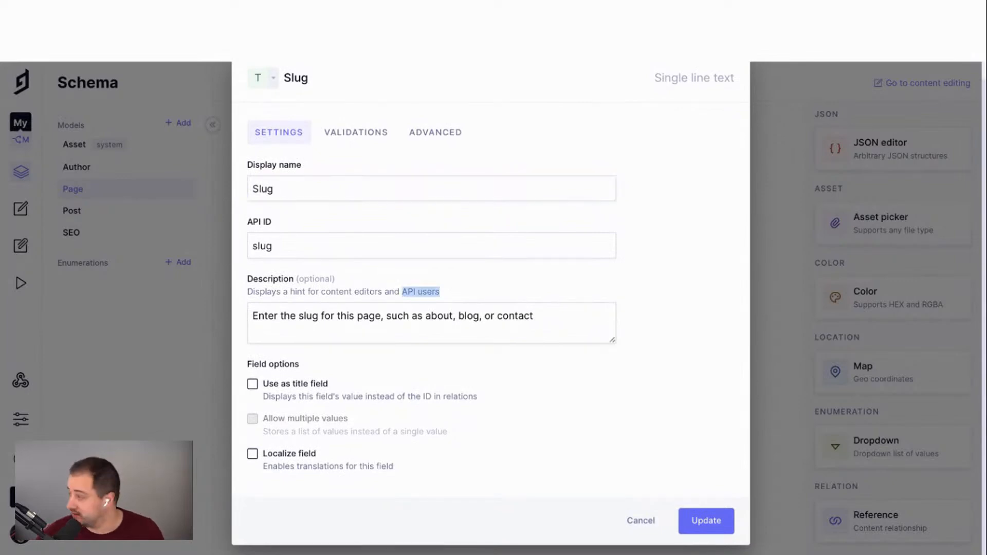
click(442, 292)
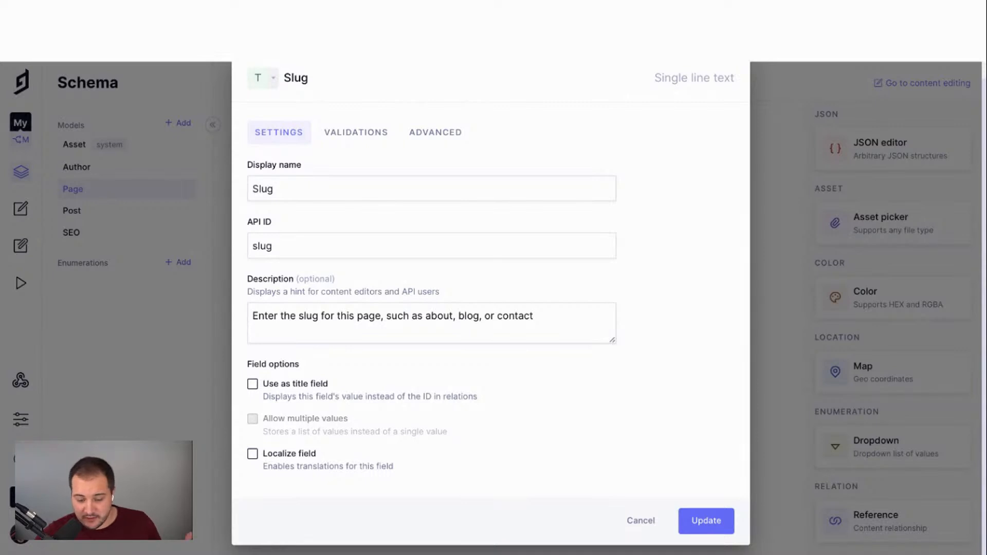
scroll(355, 150, up, 1)
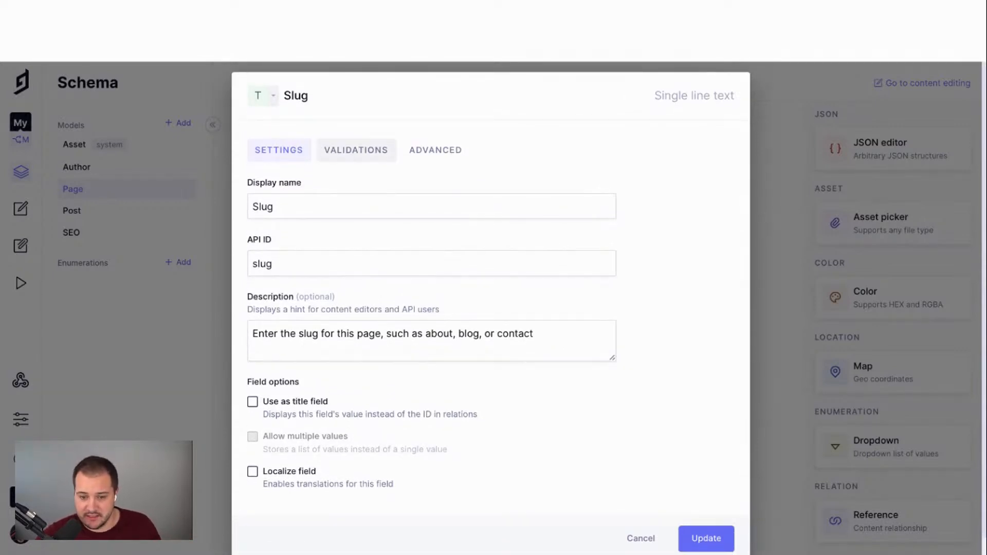
Examine the Slug field's validations by briefly enabling the character limit, pattern match and pattern restriction options one at a time
click(356, 150)
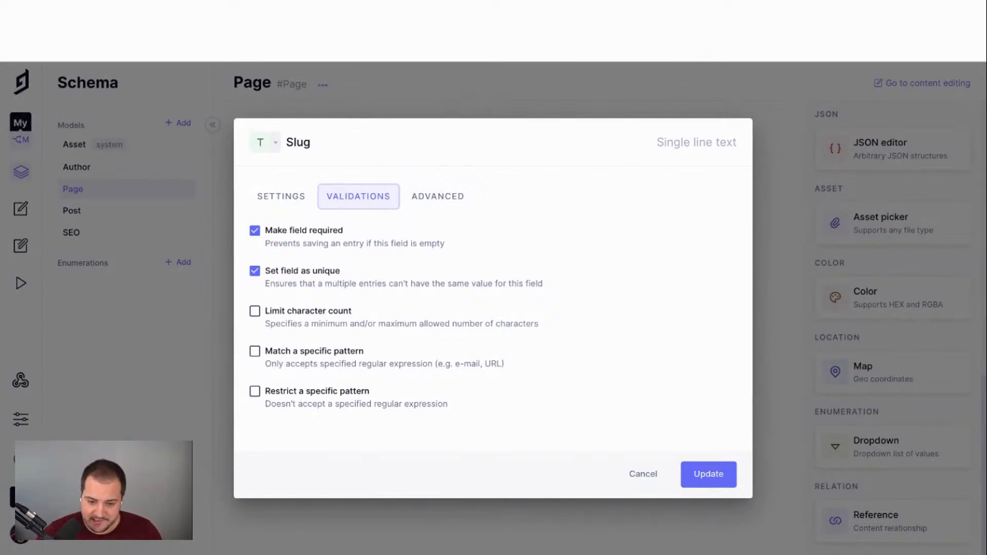
click(256, 311)
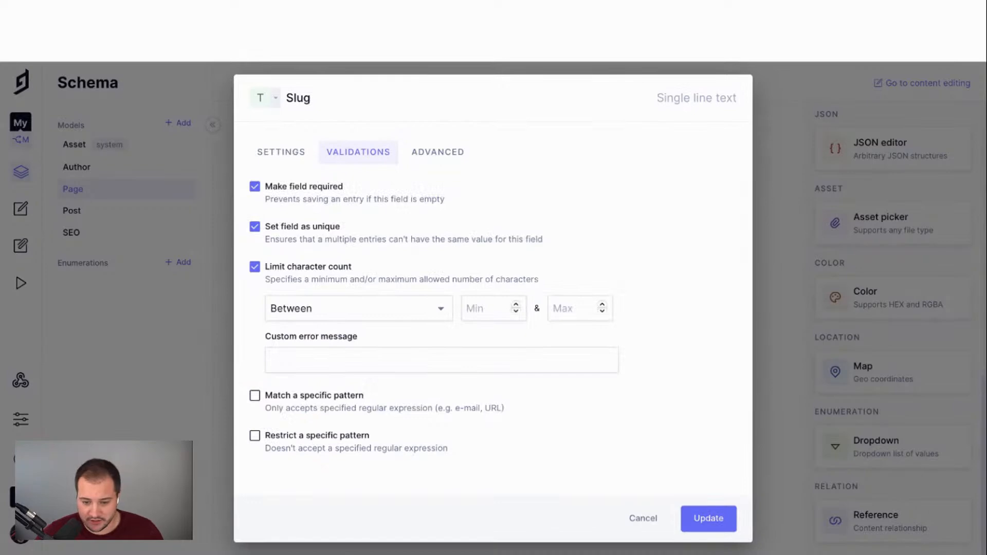
click(255, 267)
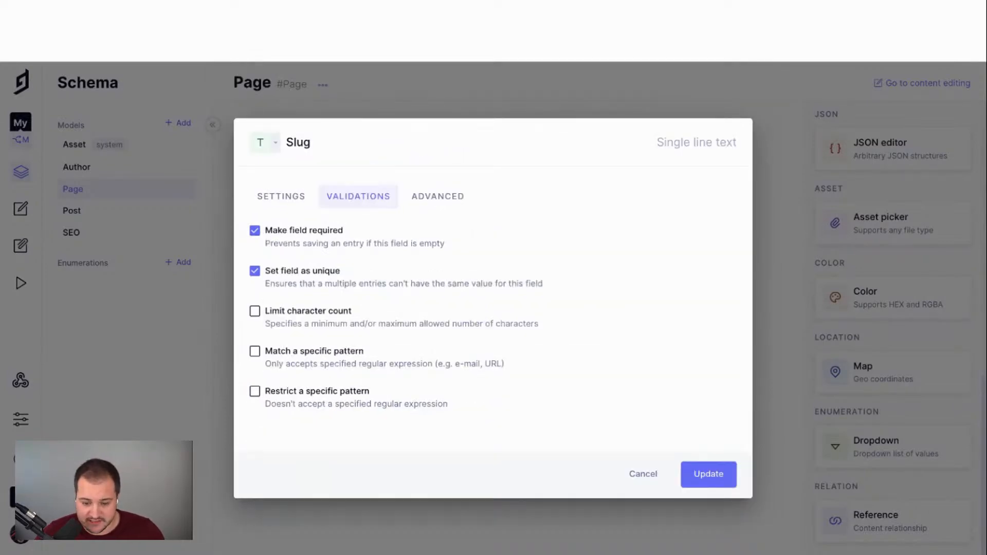
click(255, 351)
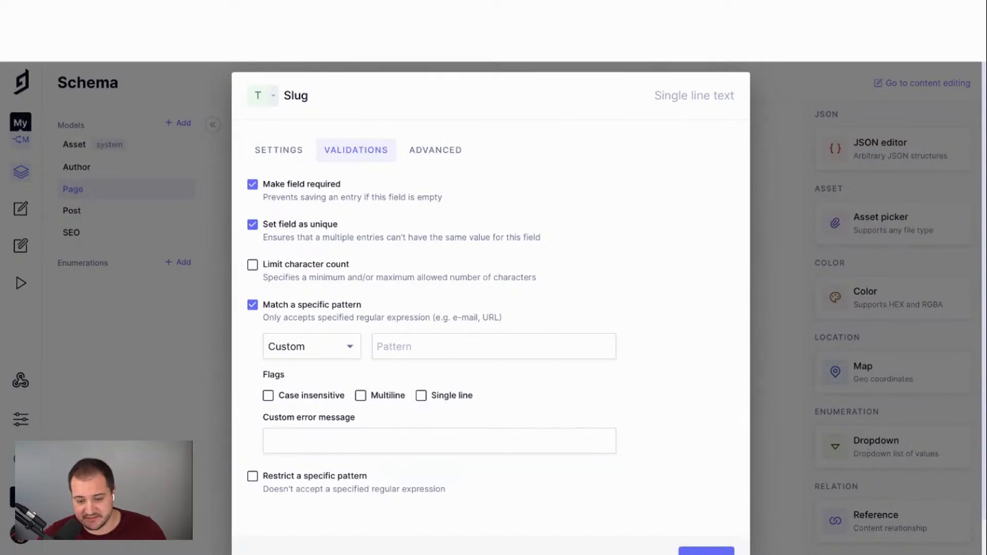
click(253, 305)
click(256, 391)
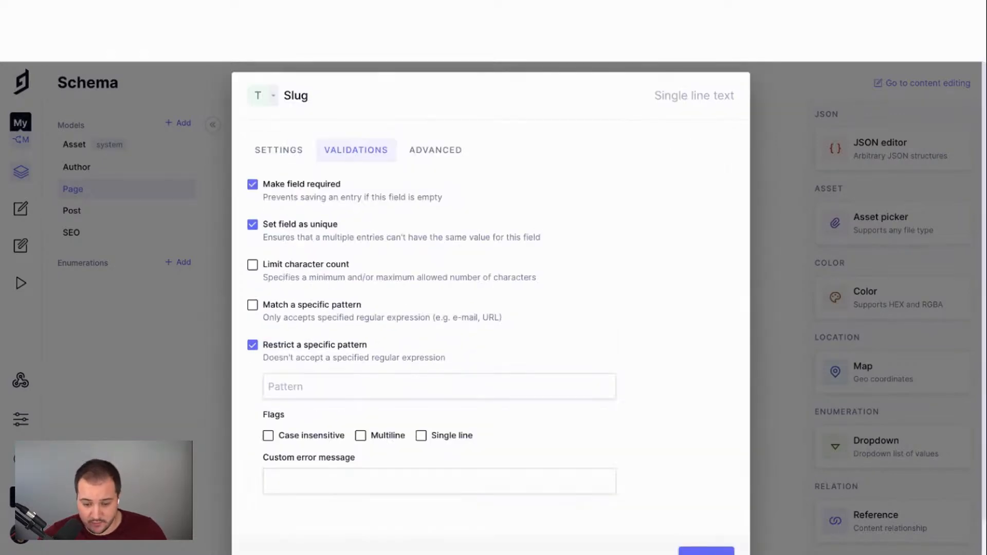
click(253, 345)
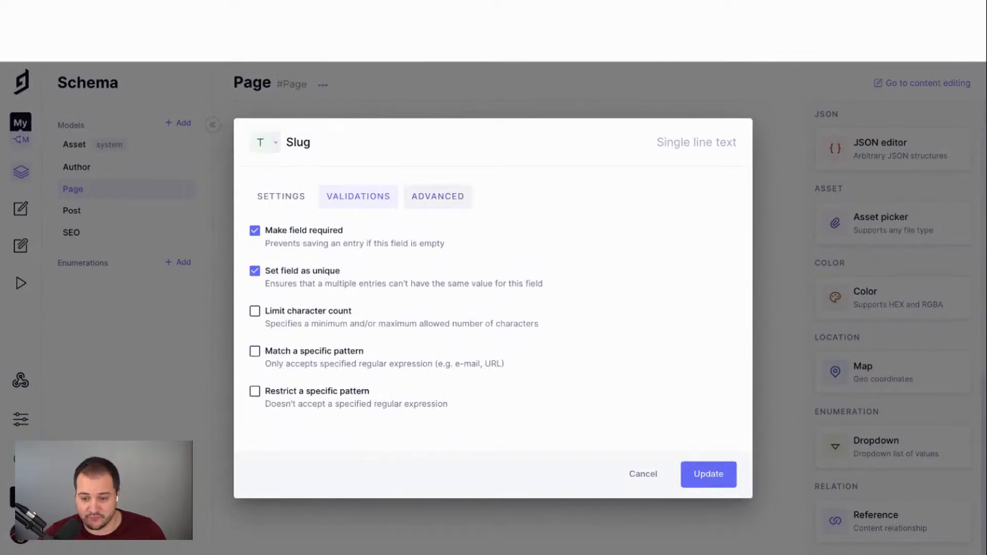
Review the Slug field's advanced options for initial value and visibility, and close the field without updating it
click(438, 196)
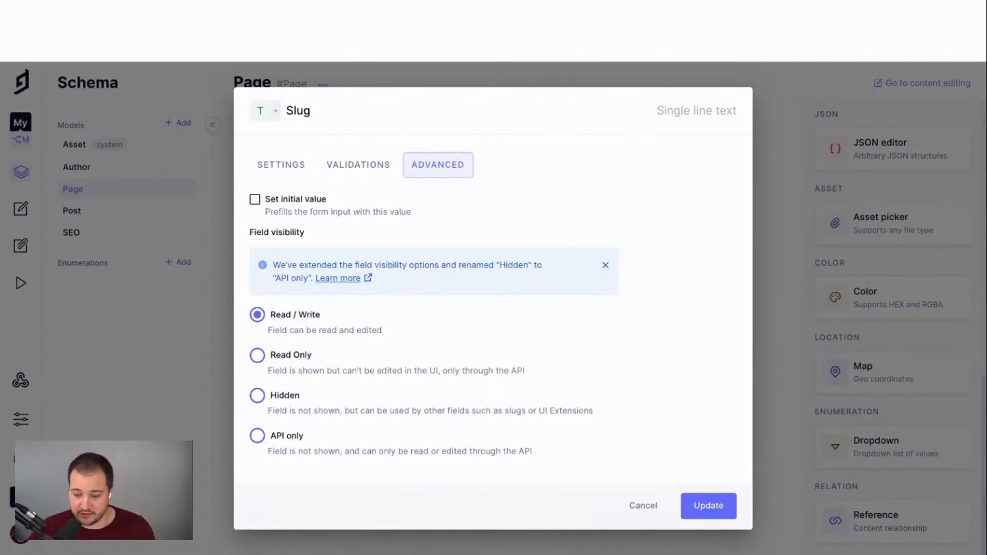
key(Escape)
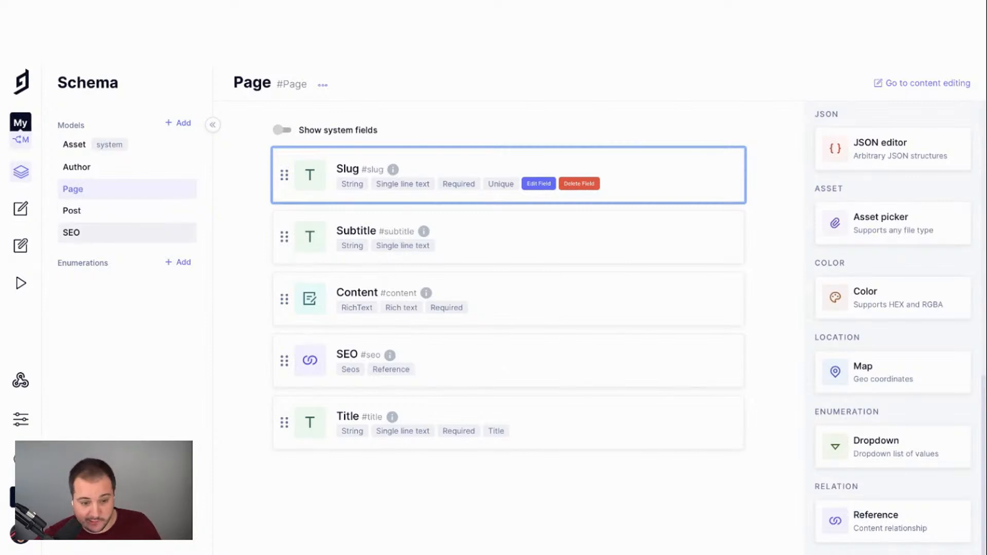
Examine the field lists of the SEO, Post, Page and Author models in the schema
click(126, 233)
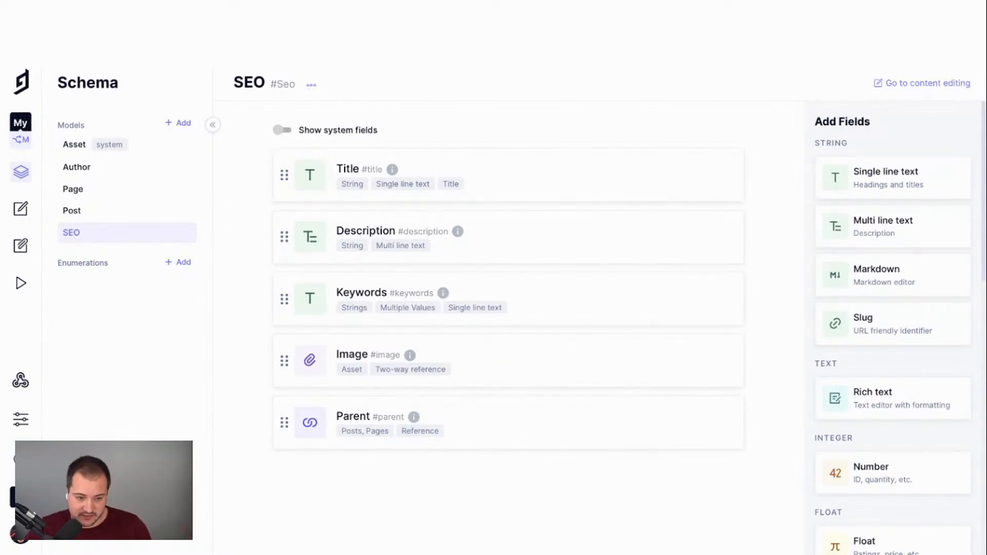
click(73, 190)
click(72, 211)
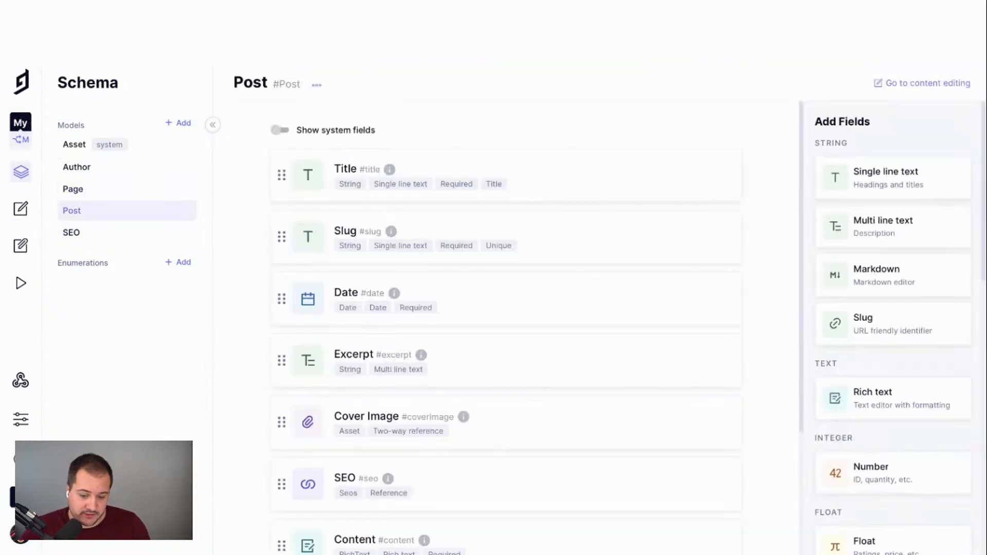
scroll(507, 314, down, 3)
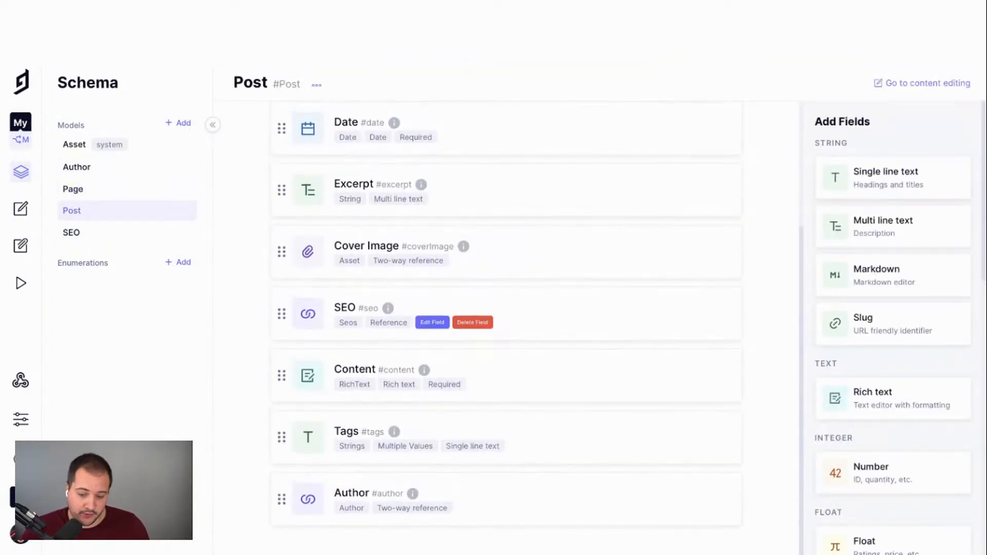
mouse_move(388, 308)
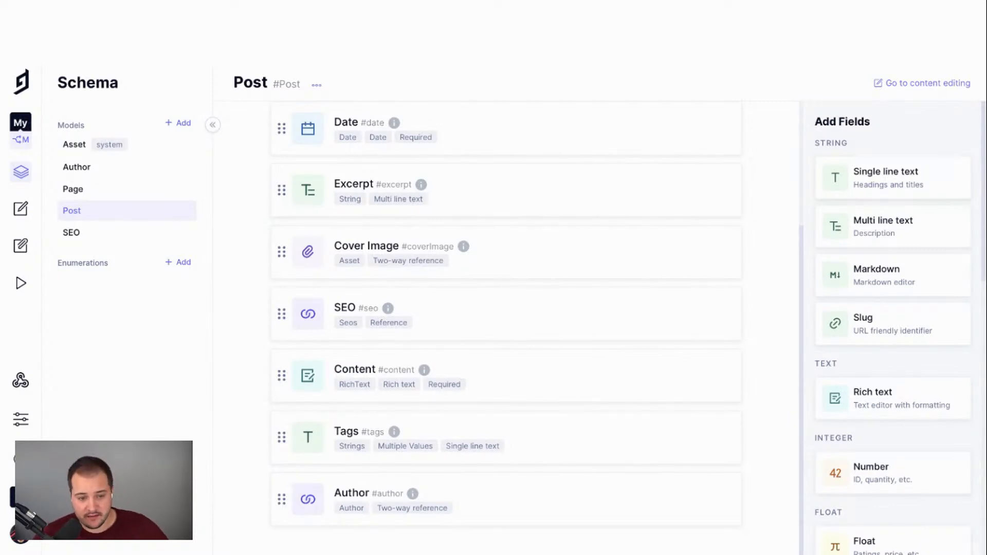
click(126, 189)
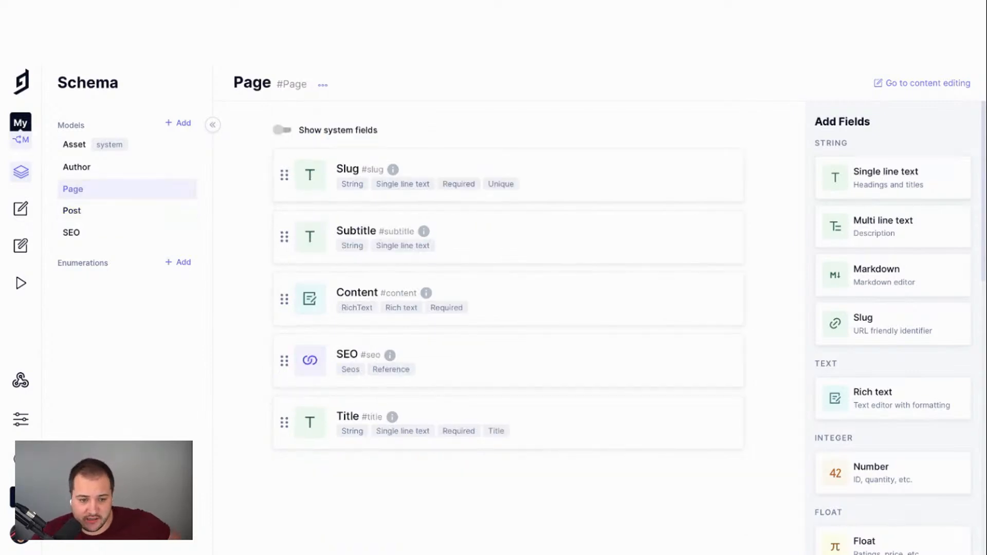
click(126, 167)
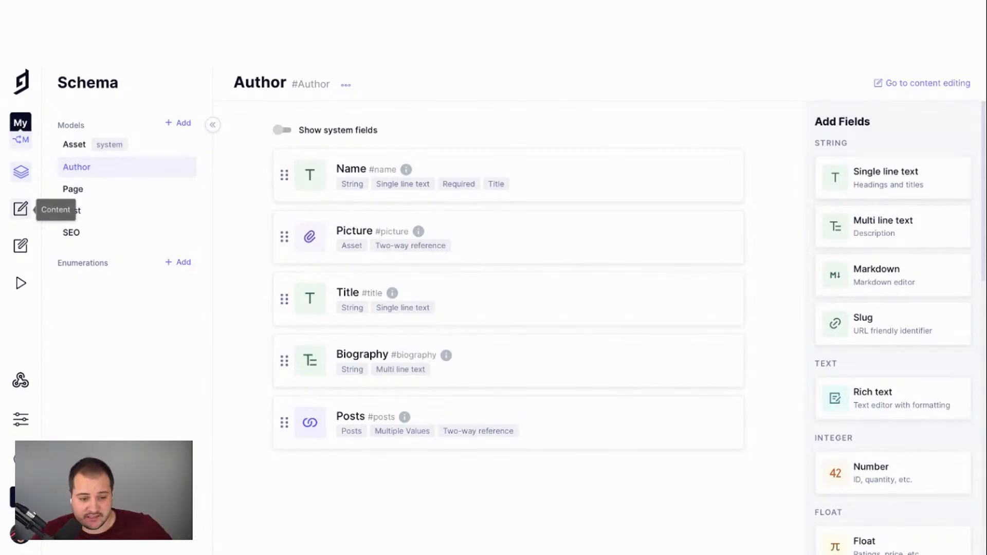
Open the project's content and look through all columns of the Post entries
click(21, 208)
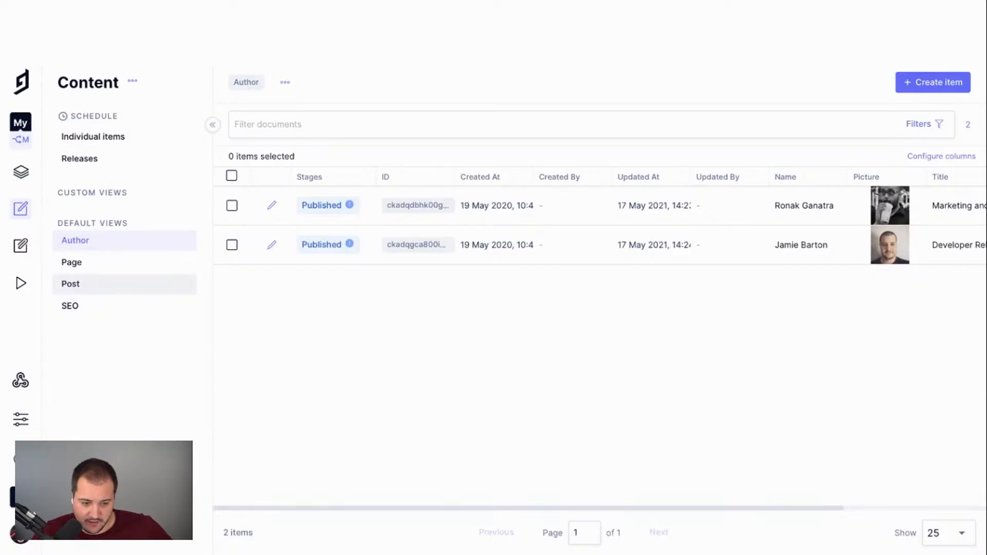
click(70, 284)
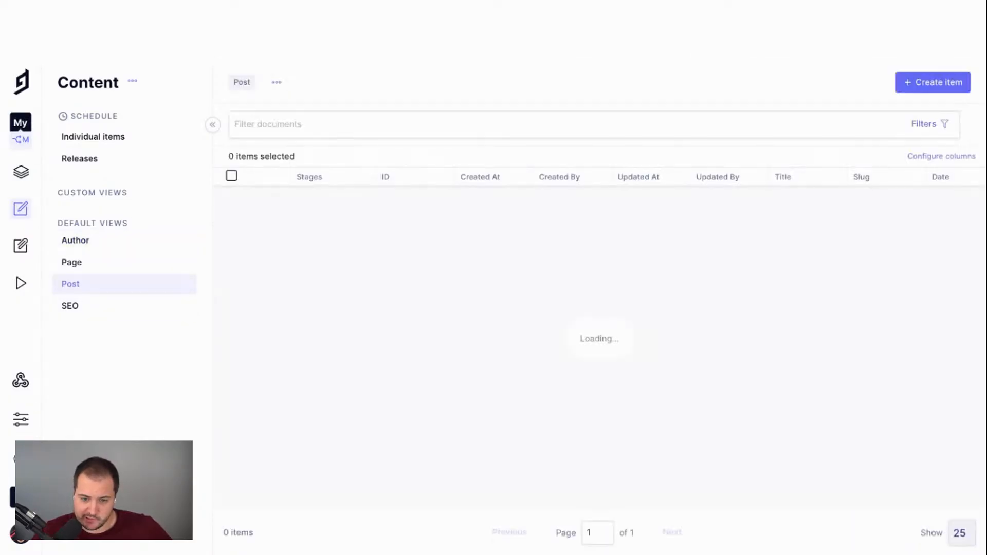
scroll(600, 319, left, 2)
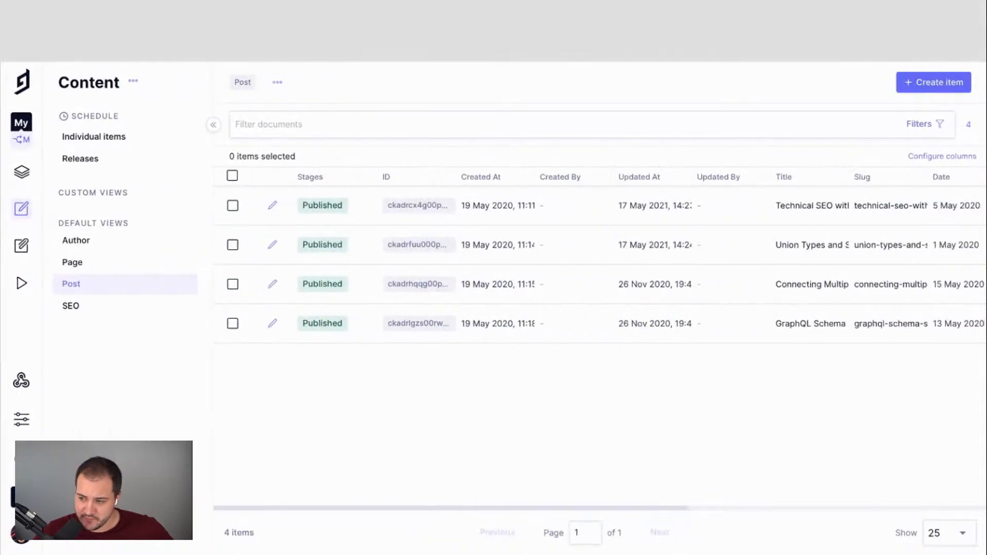
scroll(599, 319, right, 6)
scroll(271, 205, right, 2)
scroll(272, 205, left, 10)
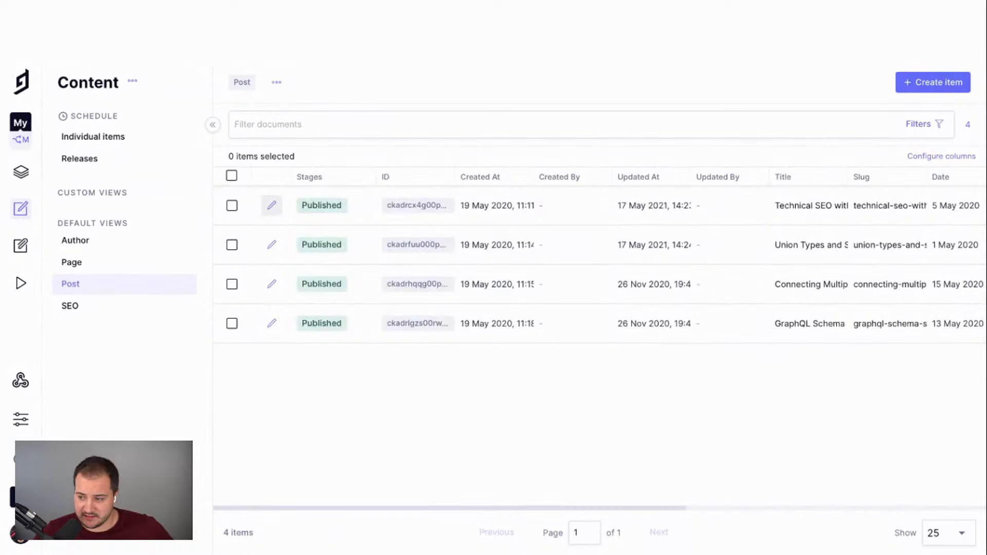
Open the post "Technical SEO with GraphCMS" for editing and review its fields from title to content
click(271, 205)
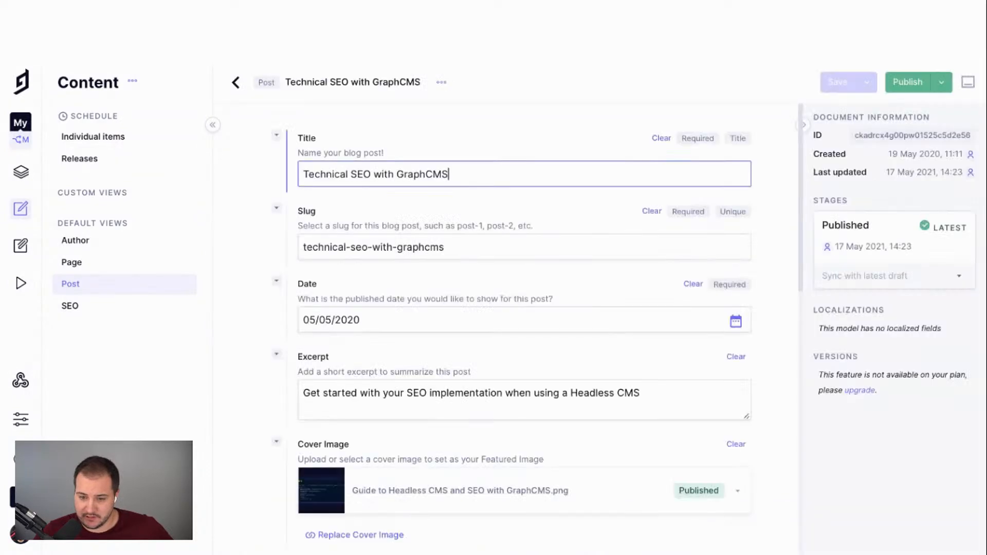
scroll(525, 330, down, 2)
scroll(524, 329, down, 2)
scroll(525, 329, up, 4)
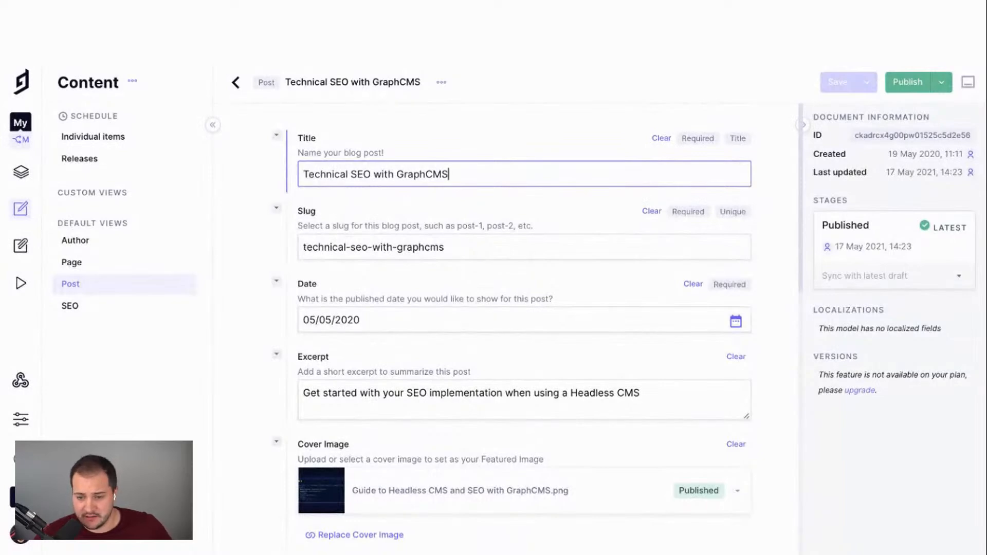
scroll(512, 329, down, 1)
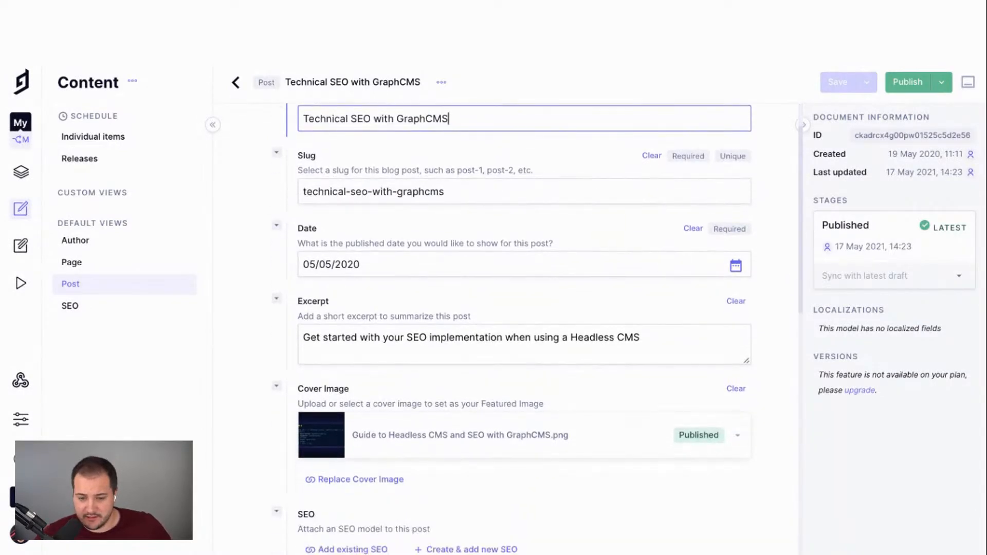
click(641, 338)
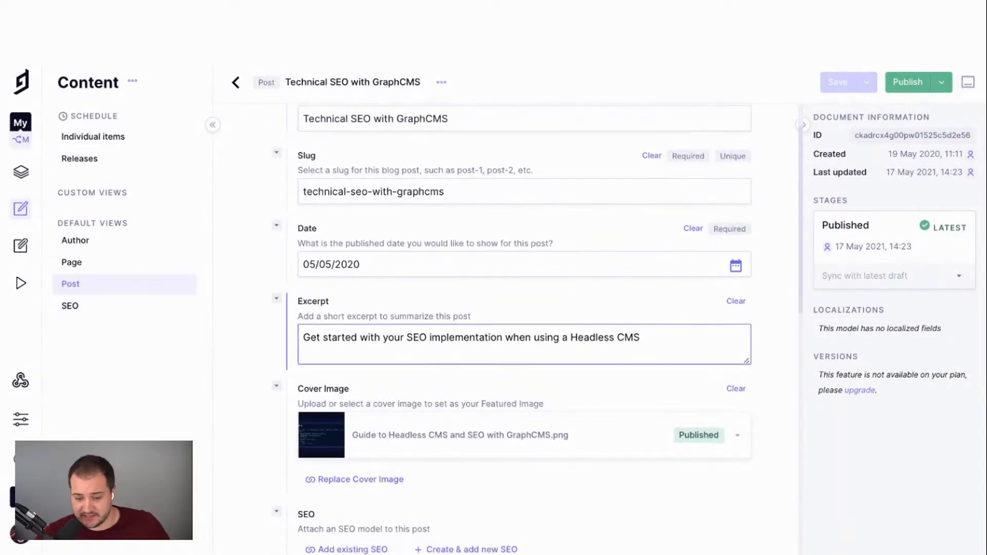
scroll(524, 329, down, 1)
scroll(538, 330, down, 3)
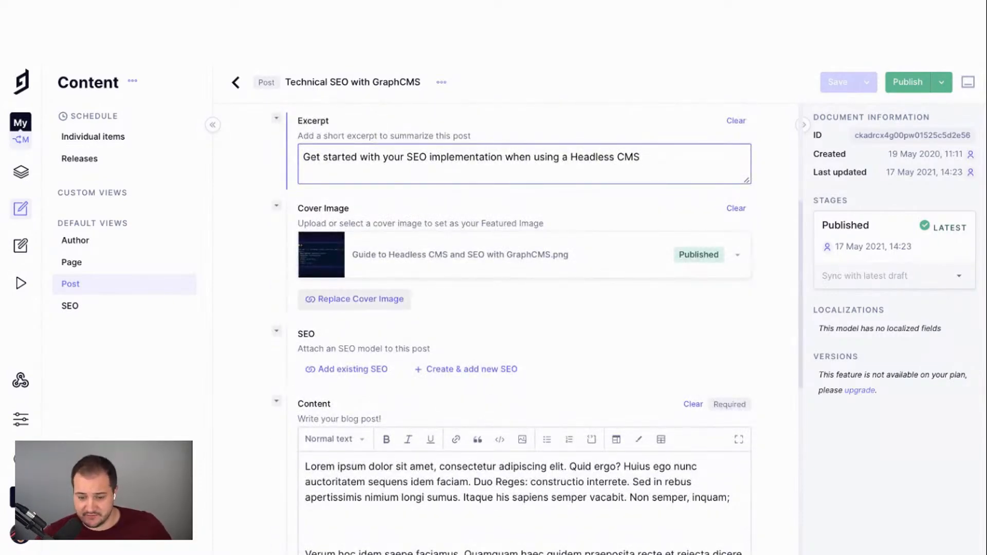
Examine the existing assets and upload sources for replacing the post's cover image, and close them without choosing one
click(360, 299)
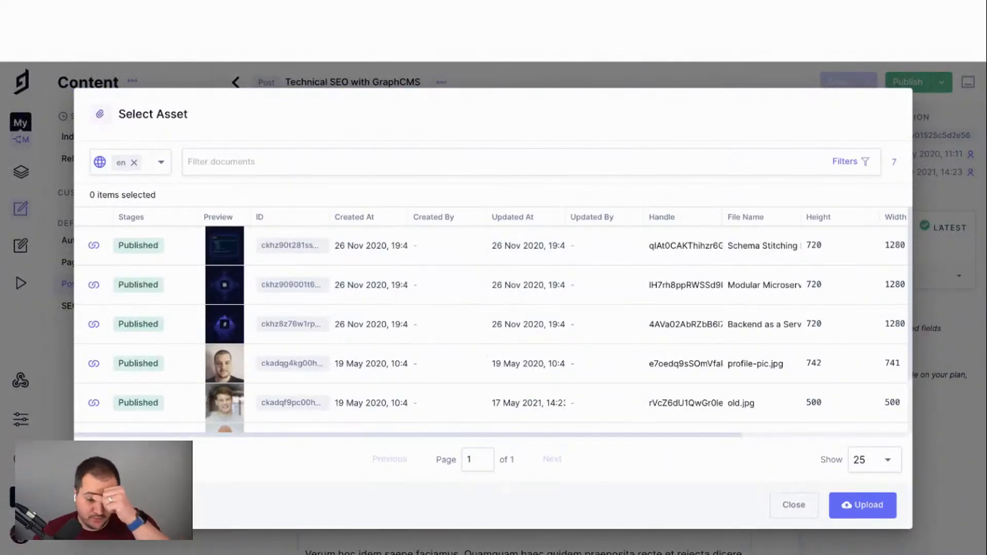
scroll(493, 329, down, 2)
scroll(493, 329, up, 2)
scroll(493, 329, down, 2)
scroll(492, 329, up, 2)
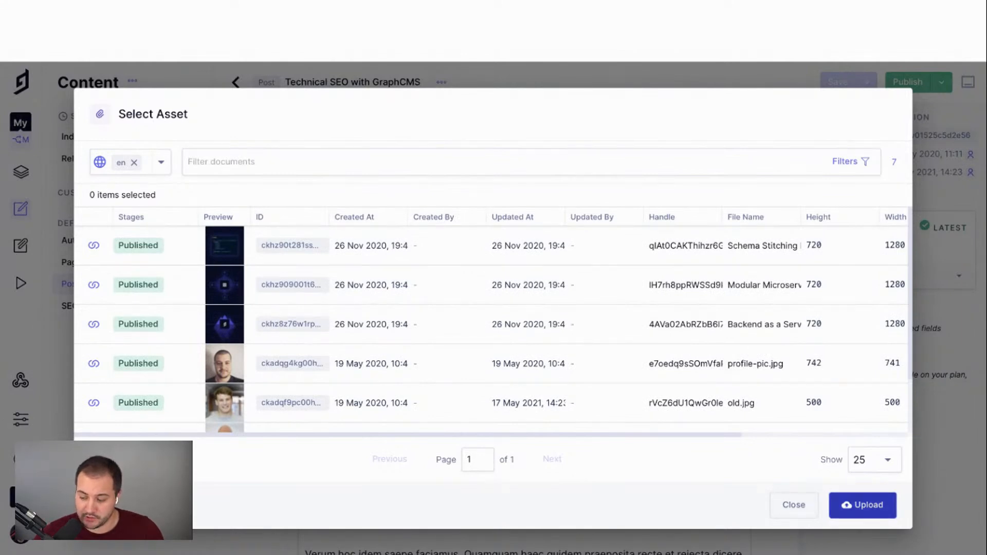
click(863, 505)
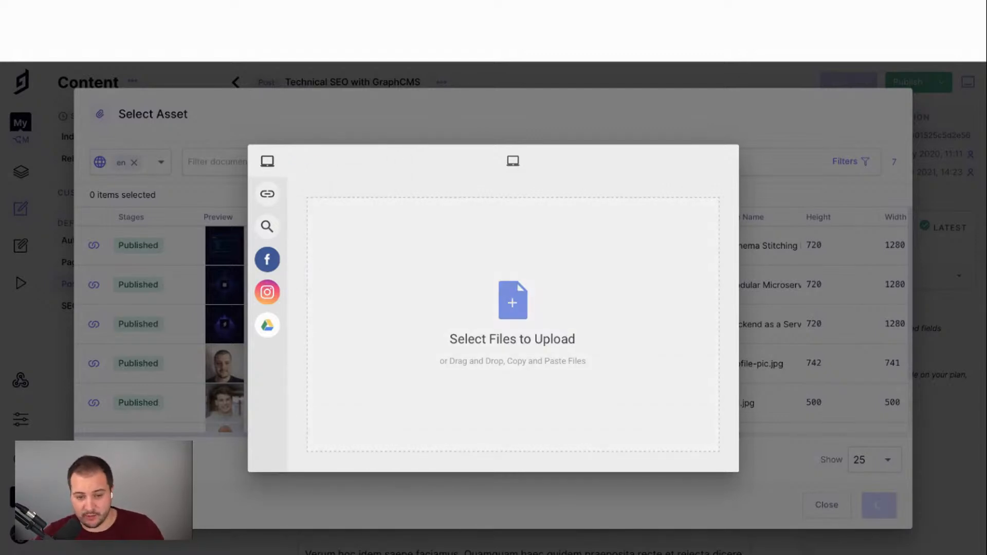
key(Escape)
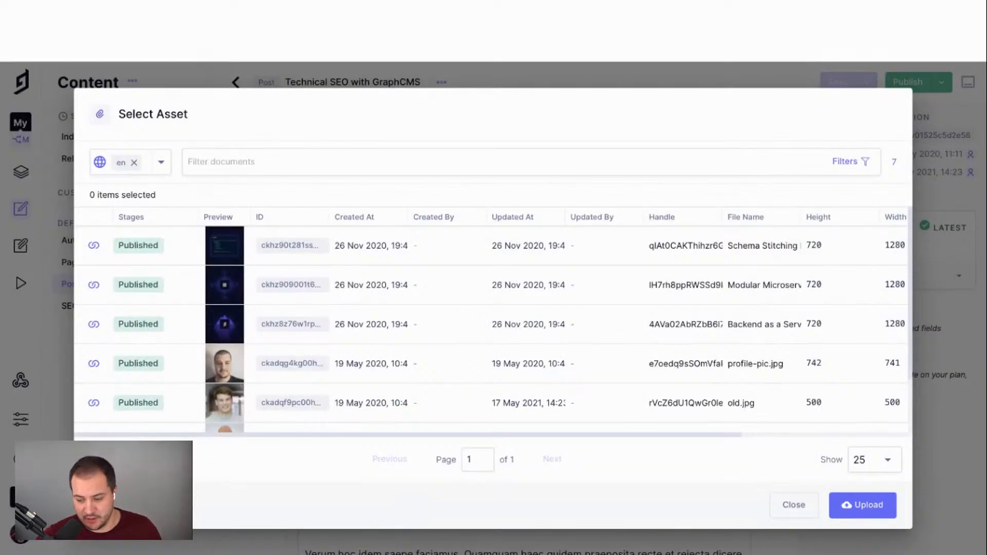
key(Escape)
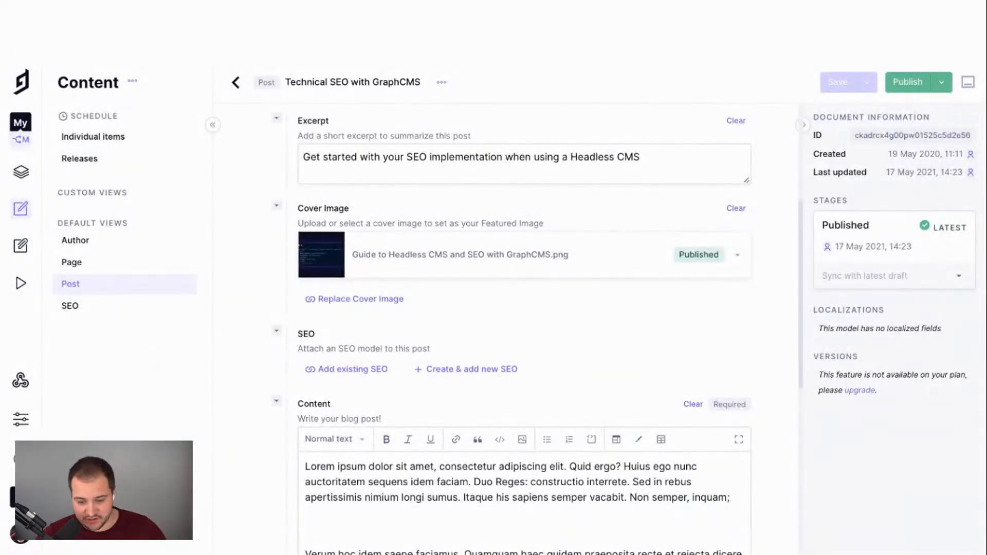
Make the word "ipsum" bold in the post's content and set the first paragraph to Heading 2
scroll(514, 308, down, 4)
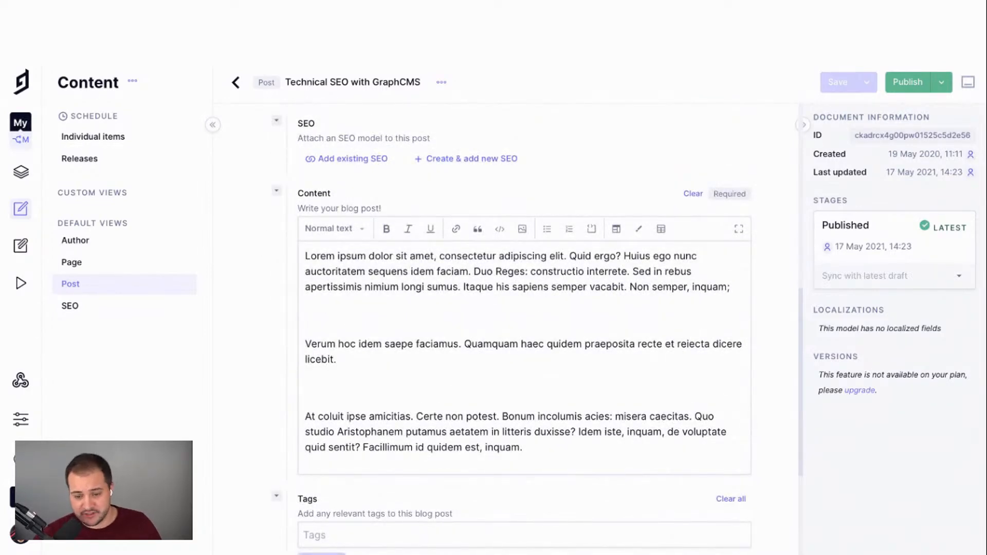
double_click(352, 256)
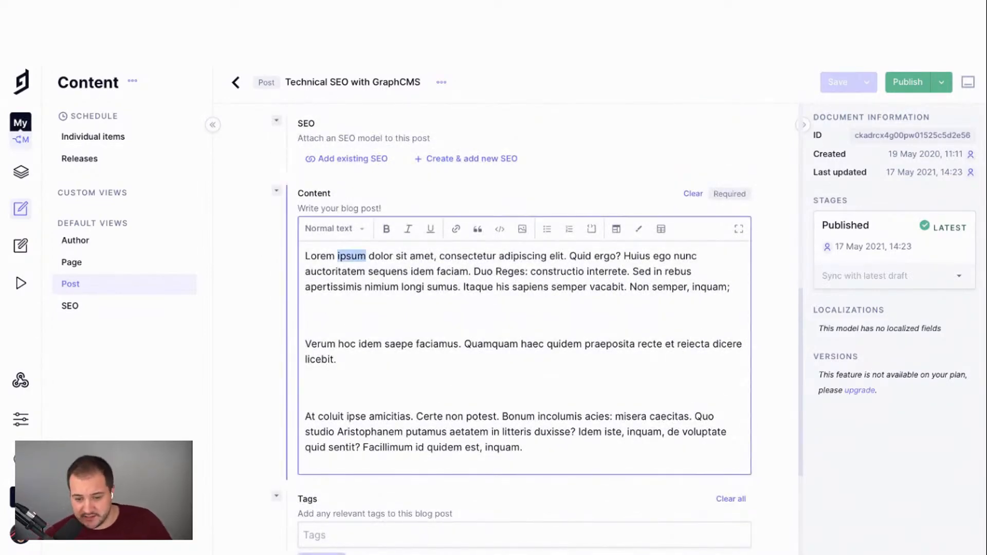
click(386, 229)
click(334, 229)
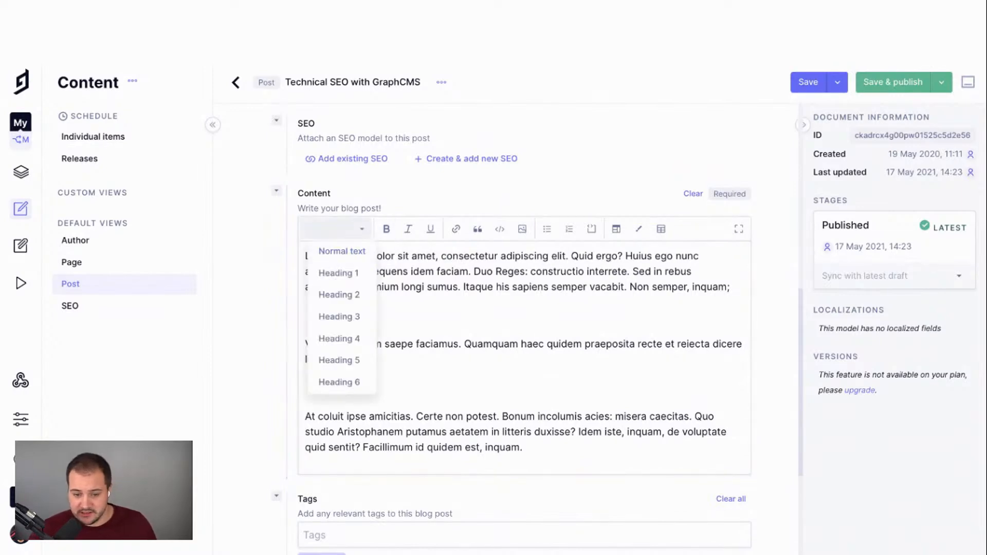
click(341, 293)
scroll(537, 330, down, 1)
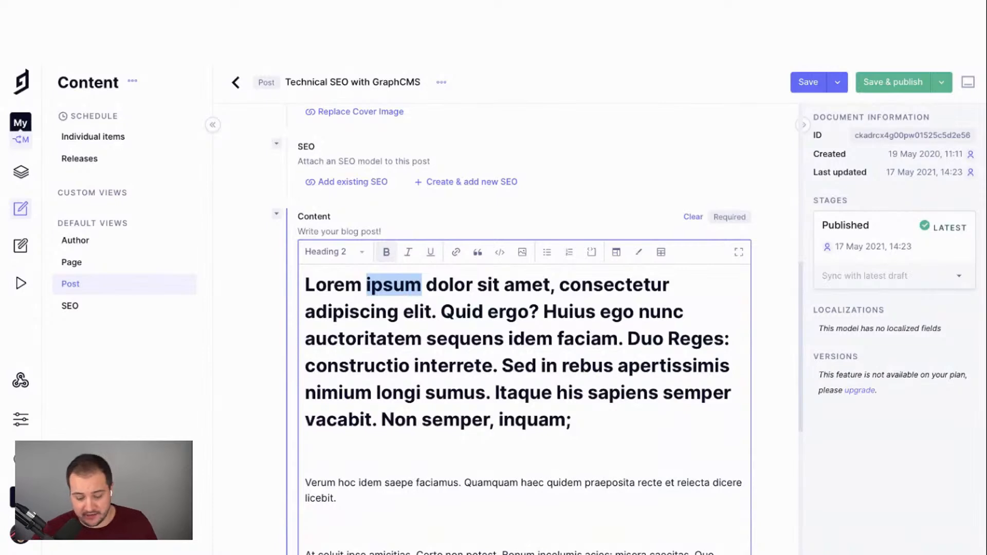
Add the tags "hi" and "ojoj" to the post's tag list
scroll(538, 330, down, 7)
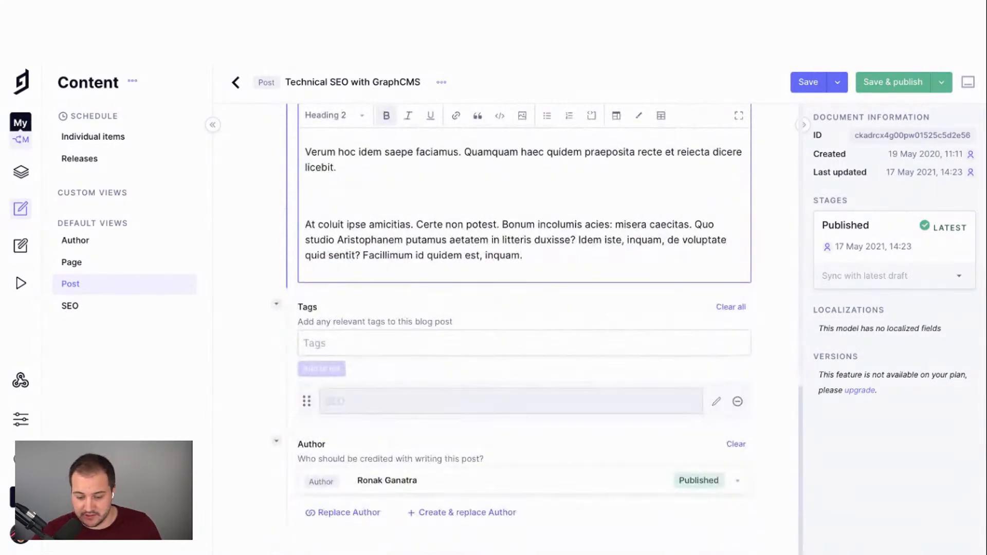
click(442, 344)
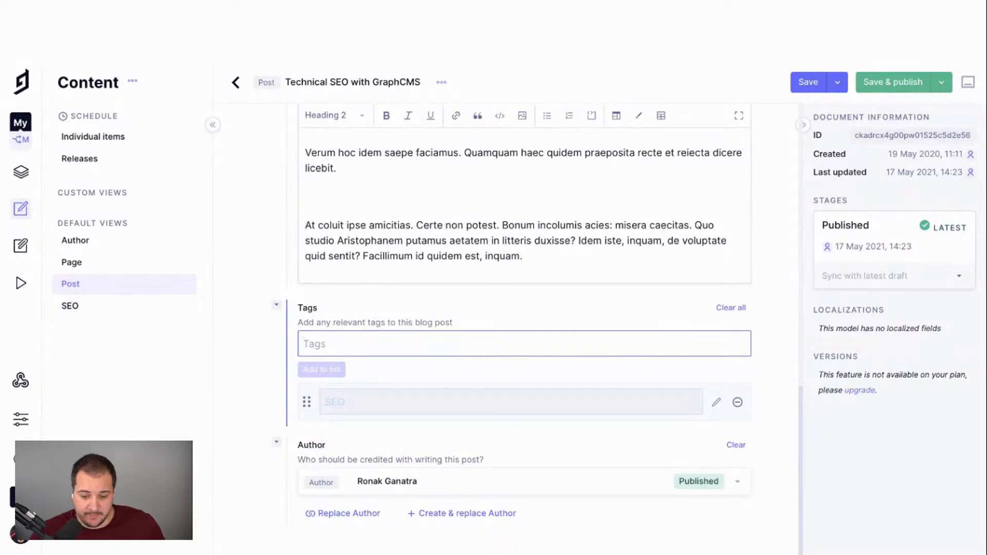
text(hi)
key(Return)
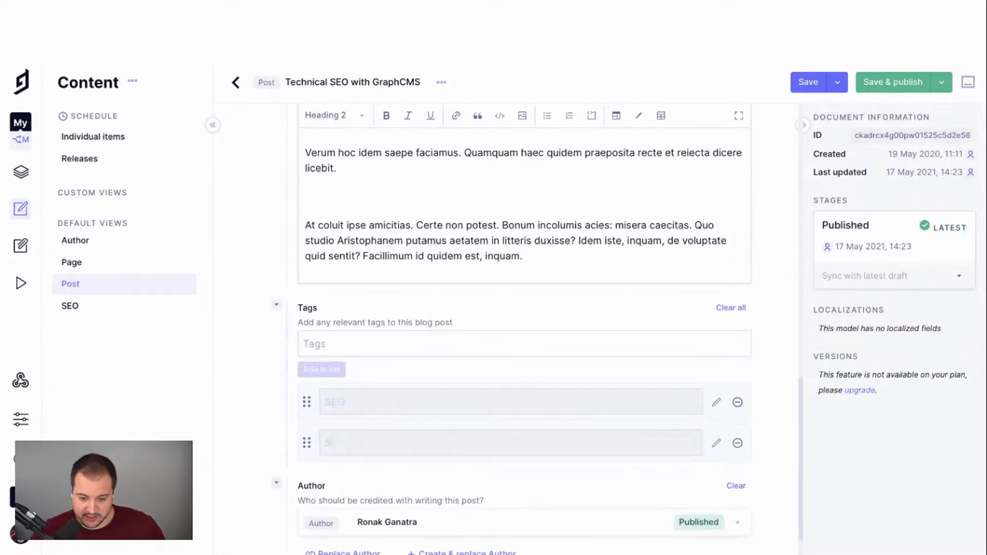
text(ojoj)
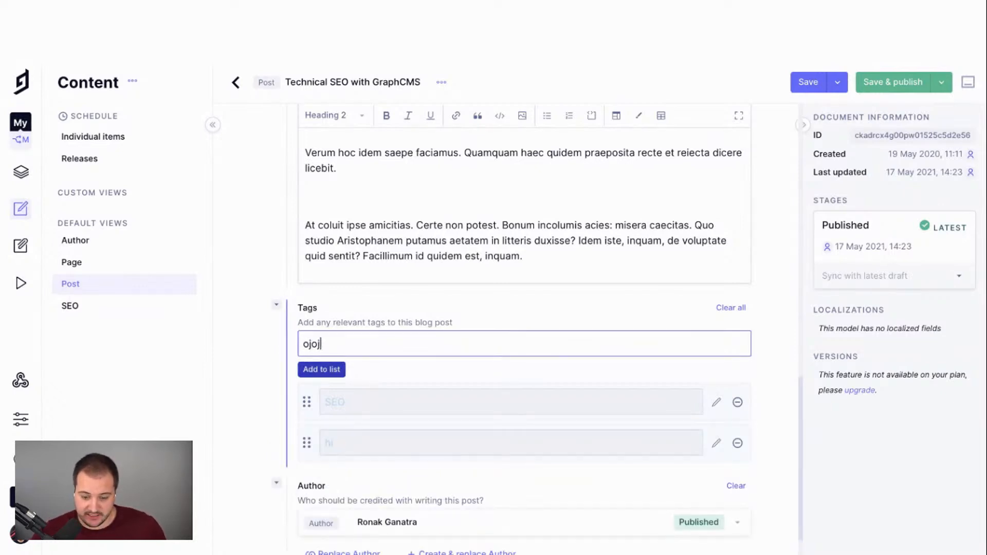
key(Return)
scroll(525, 334, down, 2)
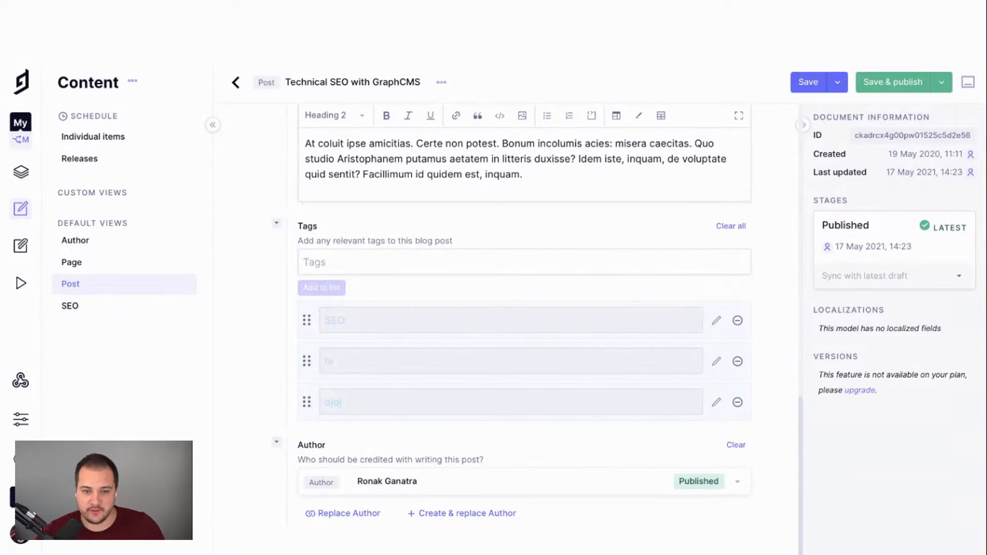
click(525, 263)
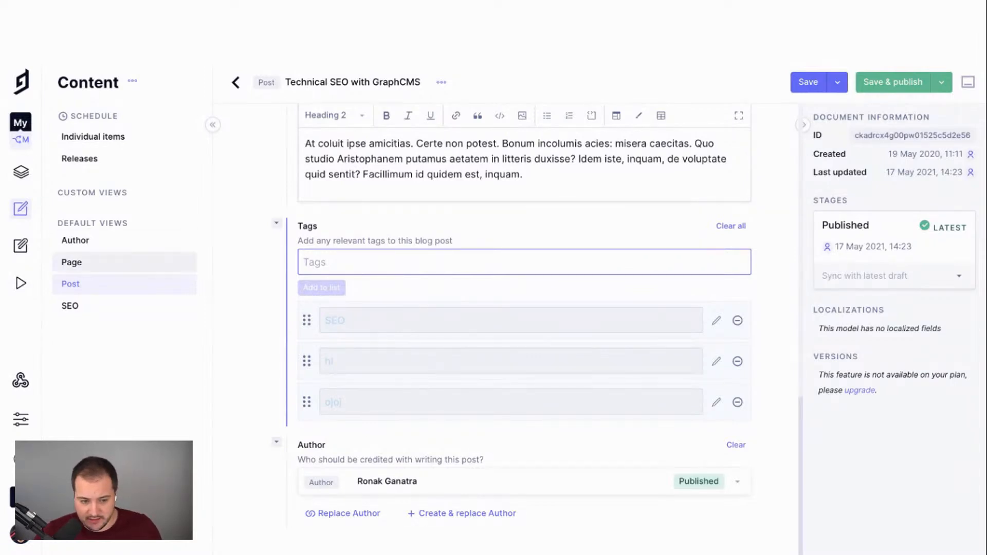
Open the About entry of the Page model and review its content, SEO and title fields
click(71, 262)
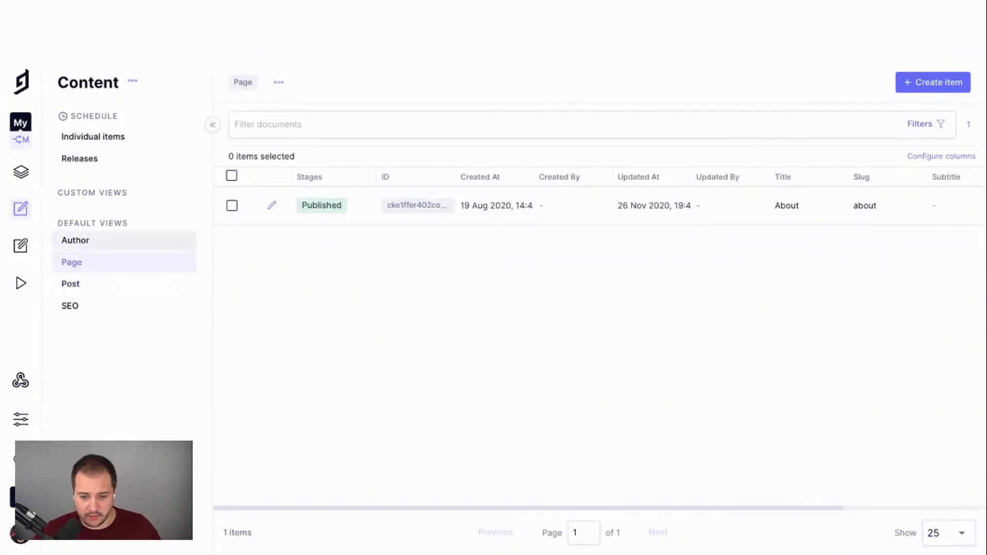
click(271, 205)
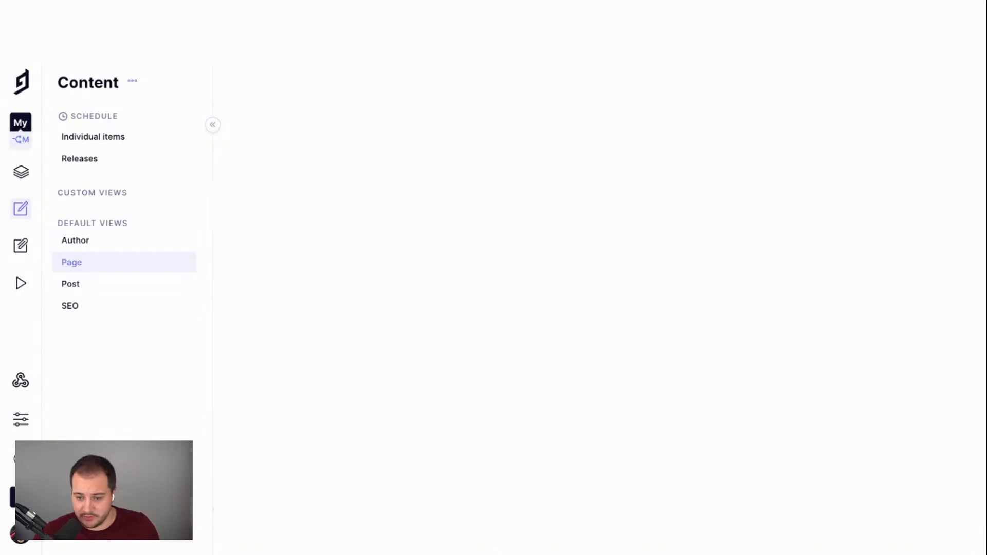
scroll(525, 309, down, 3)
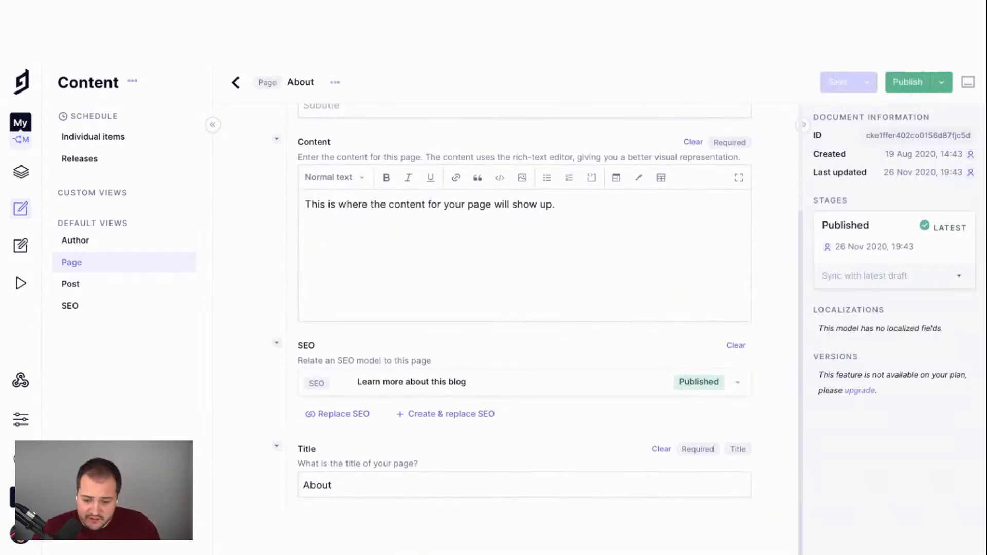
Create a content release named "The Big Day for Product Releases" without a description or schedule
scroll(525, 308, up, 3)
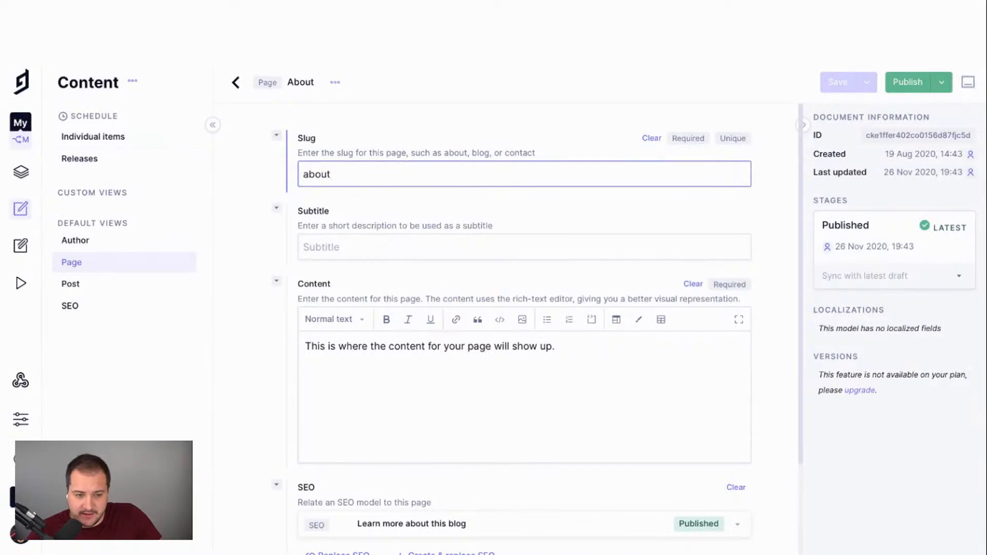
click(79, 159)
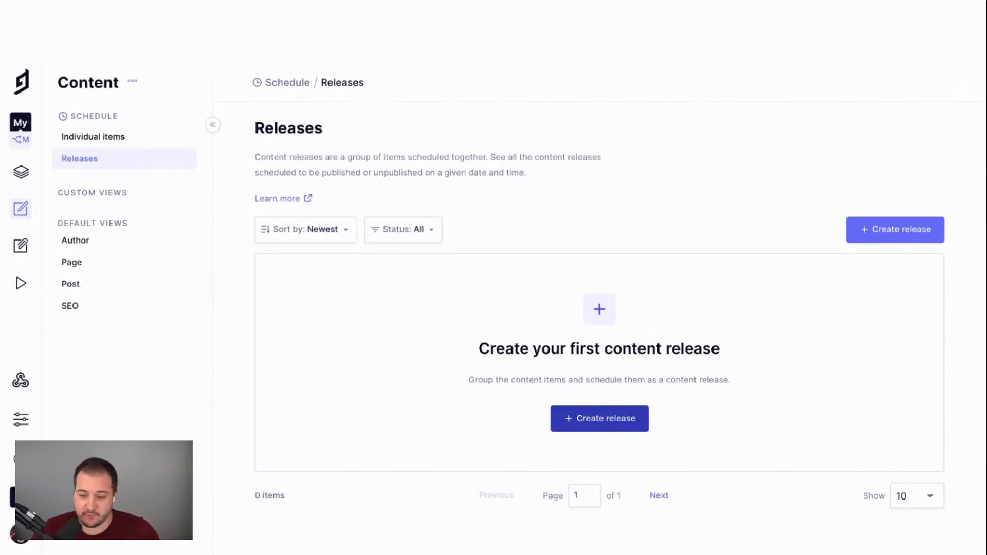
click(600, 418)
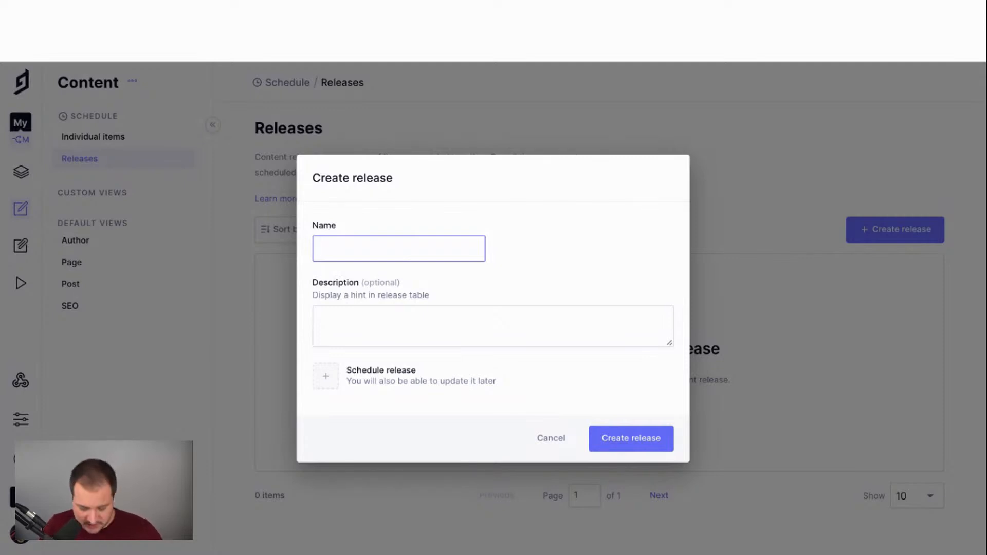
text(The Big Day)
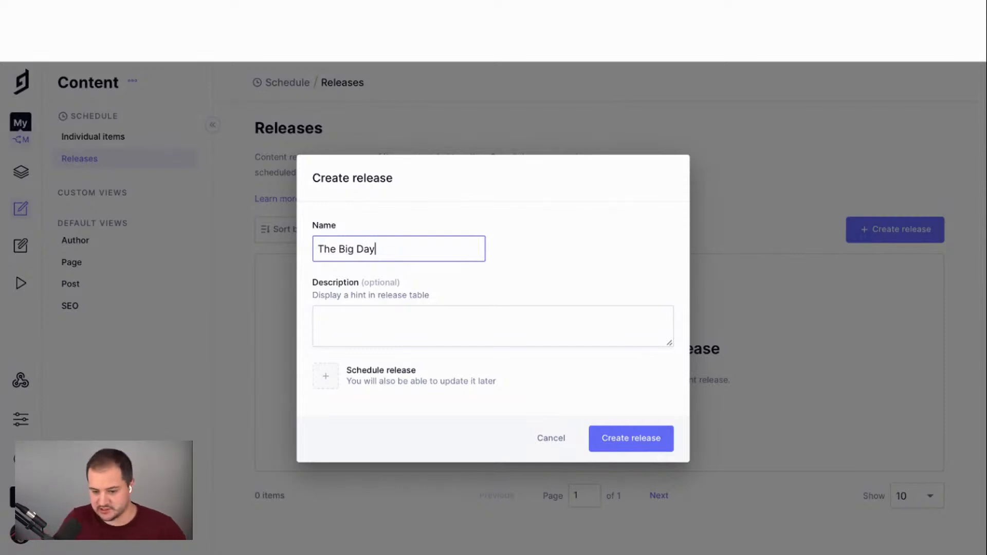
text(for Product Releases)
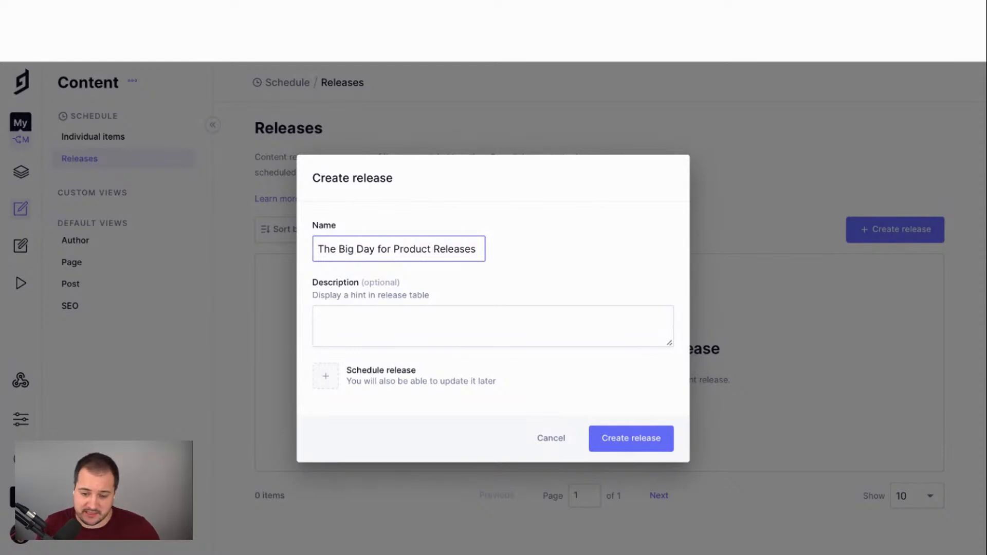
click(632, 438)
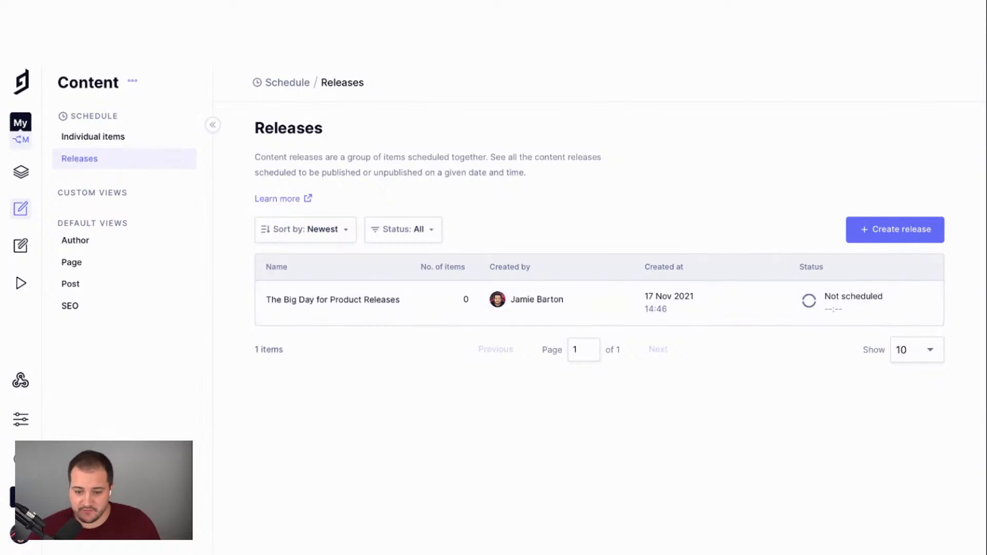
Create a second content release named "Test"
click(896, 229)
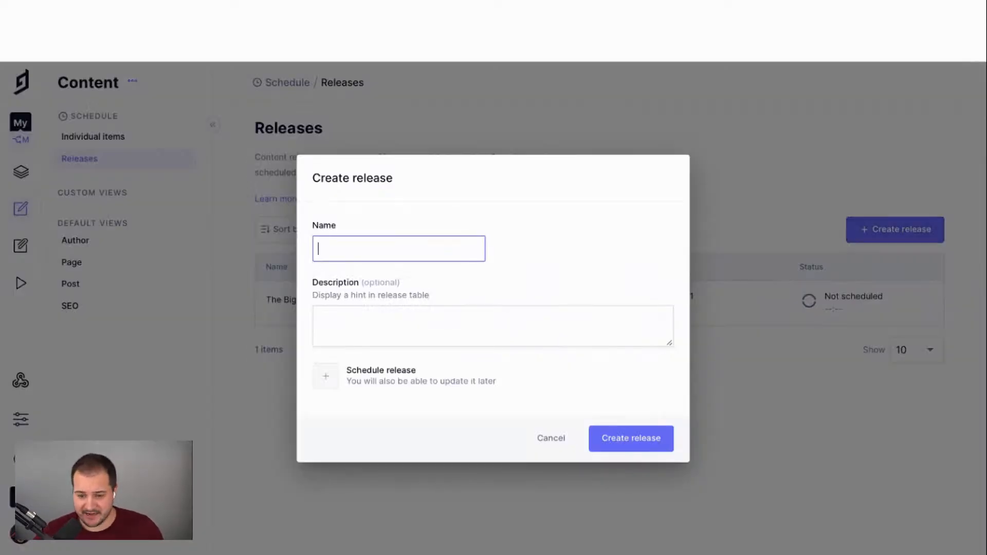
text(Test)
key(Return)
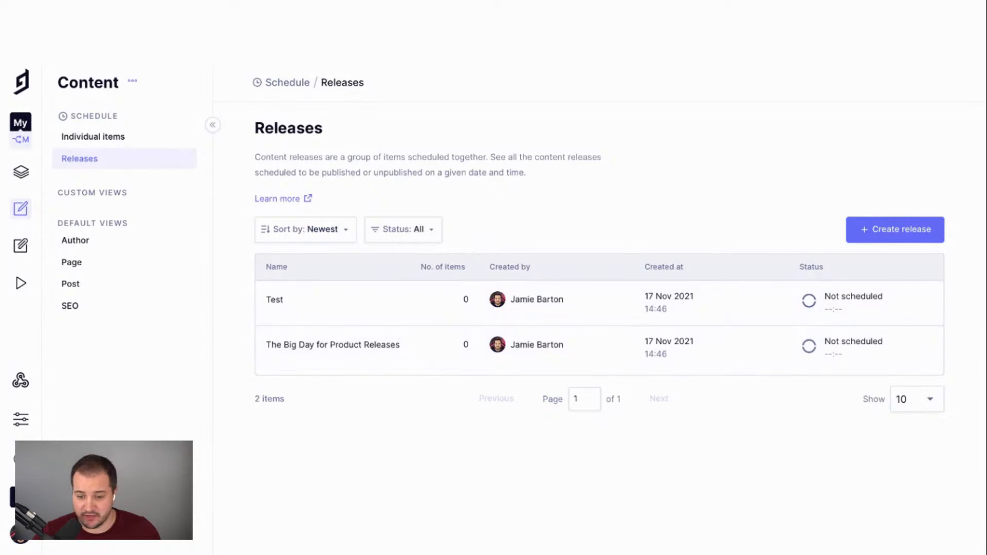
Examine the sort orders, status filters and page-size options of the release list, keeping the newest-first order
click(306, 229)
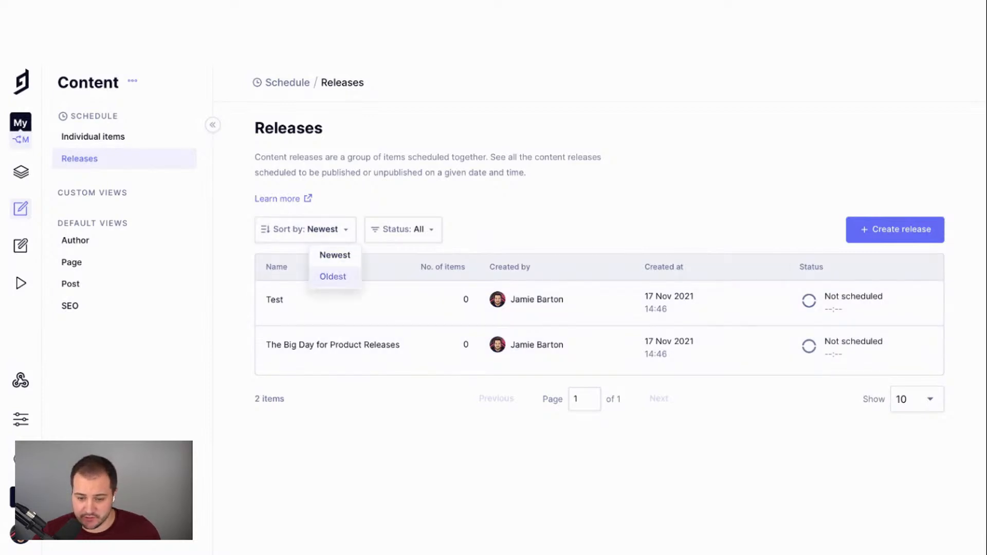
click(333, 277)
click(331, 255)
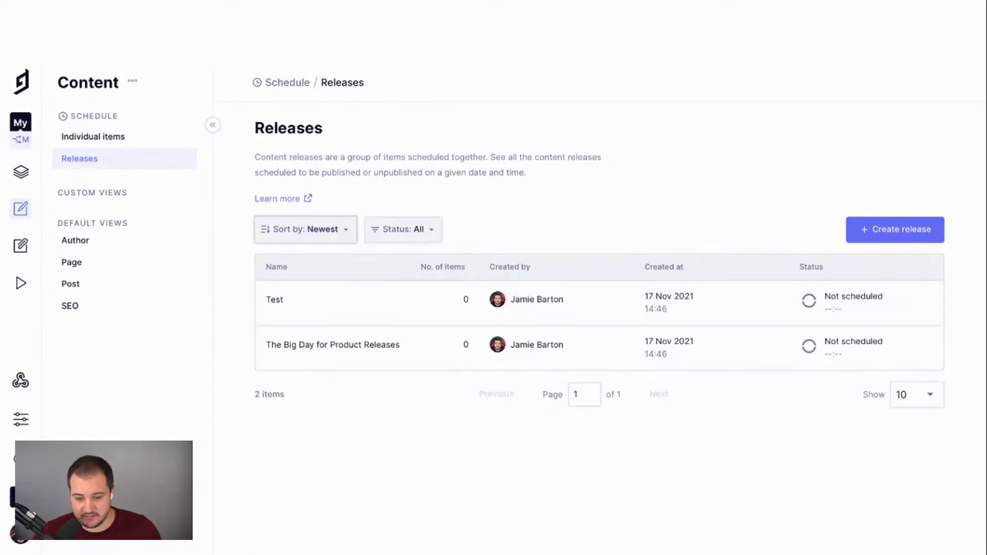
click(404, 229)
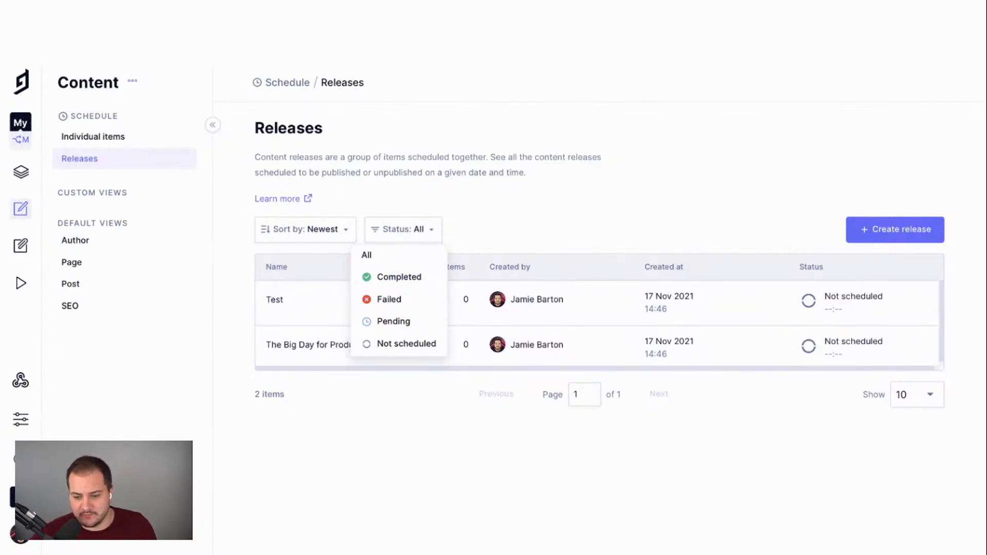
click(403, 230)
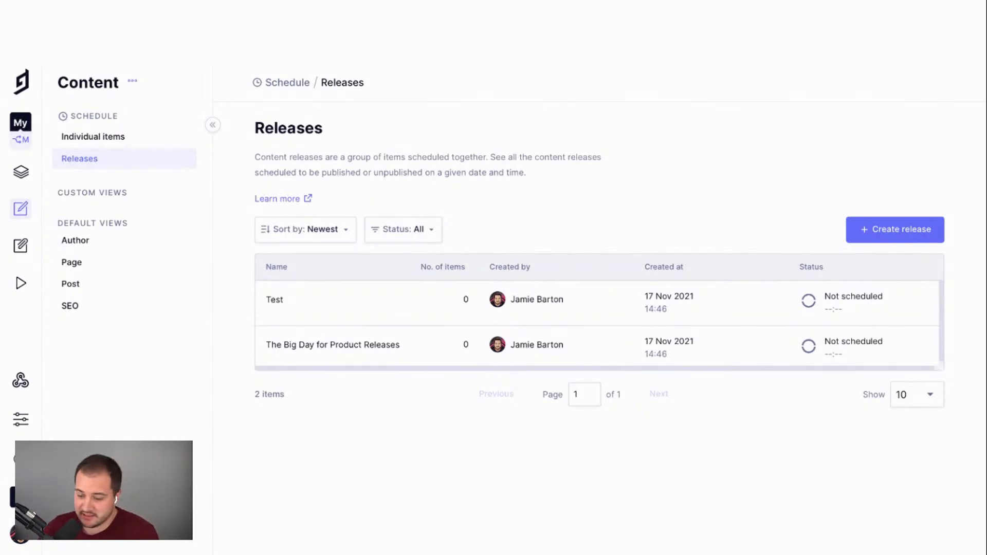
click(918, 395)
click(917, 395)
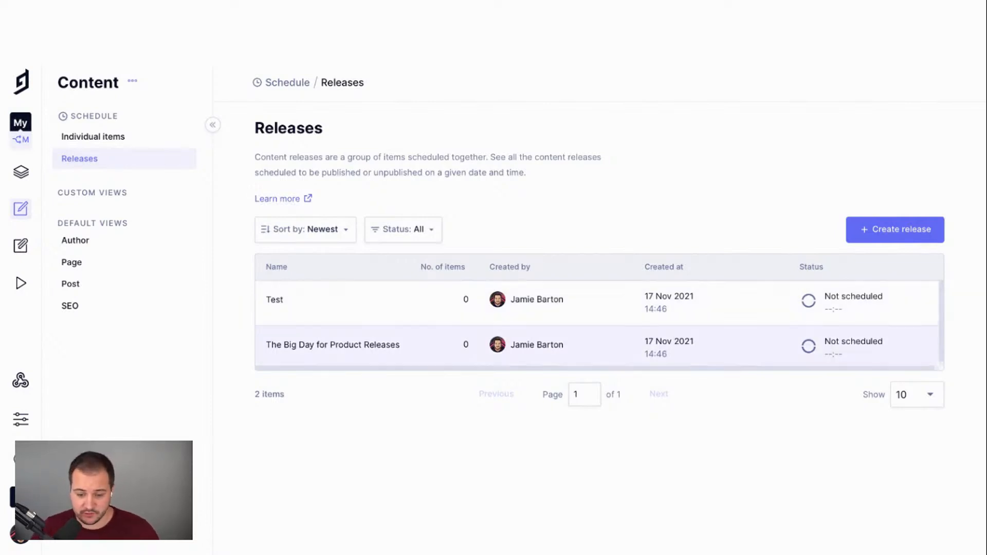
Add the description "Helpful text" to the release "The Big Day for Product Releases"
click(333, 344)
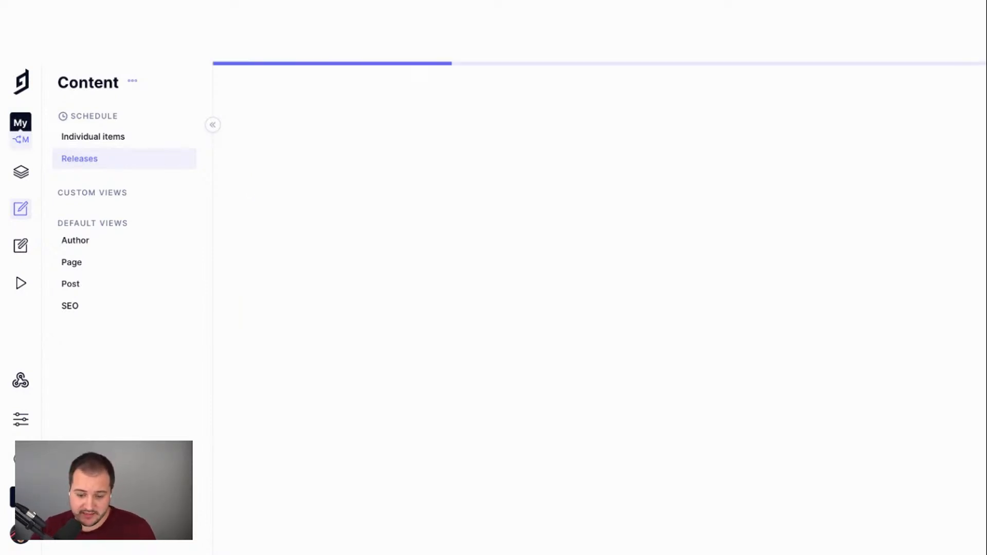
click(310, 258)
click(412, 216)
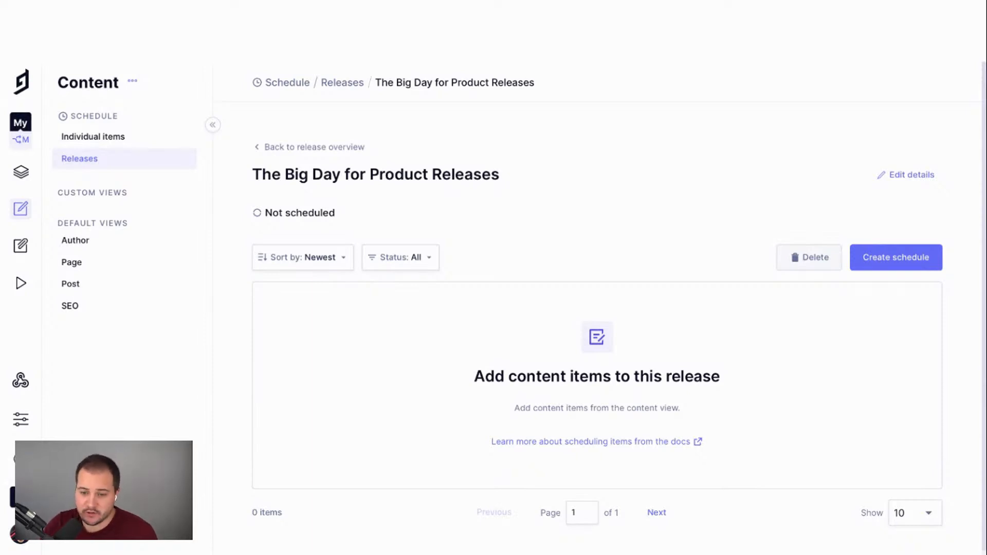
click(906, 175)
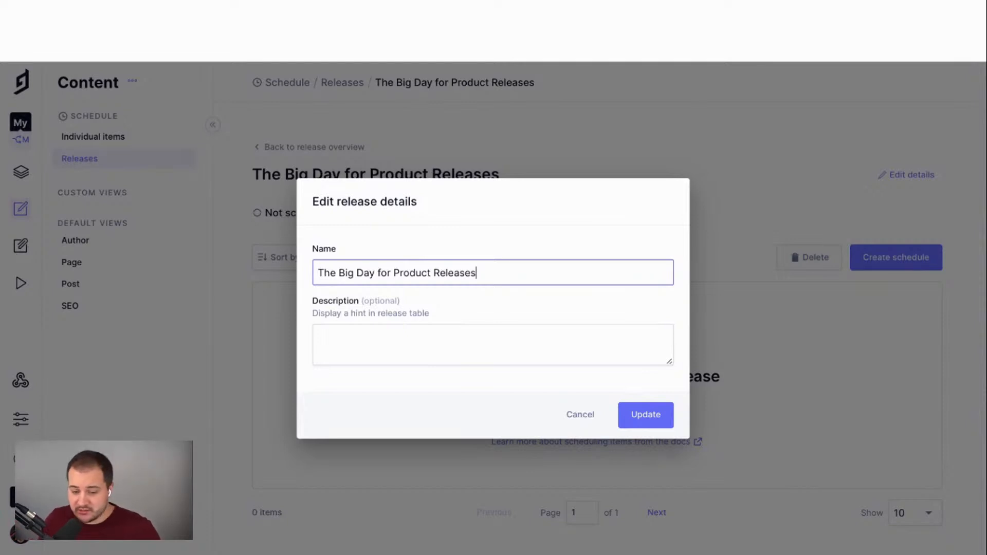
click(318, 337)
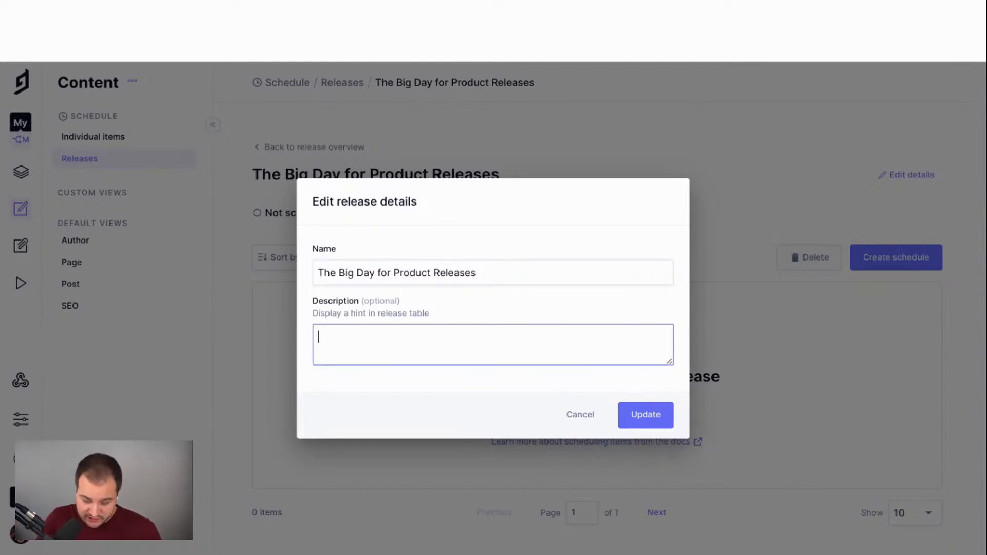
text(Helpful text)
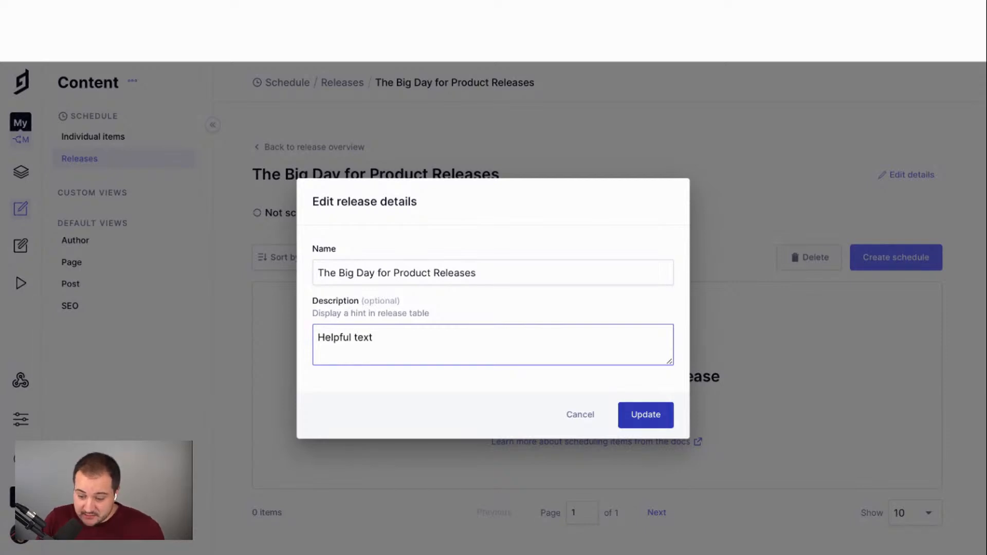
click(646, 415)
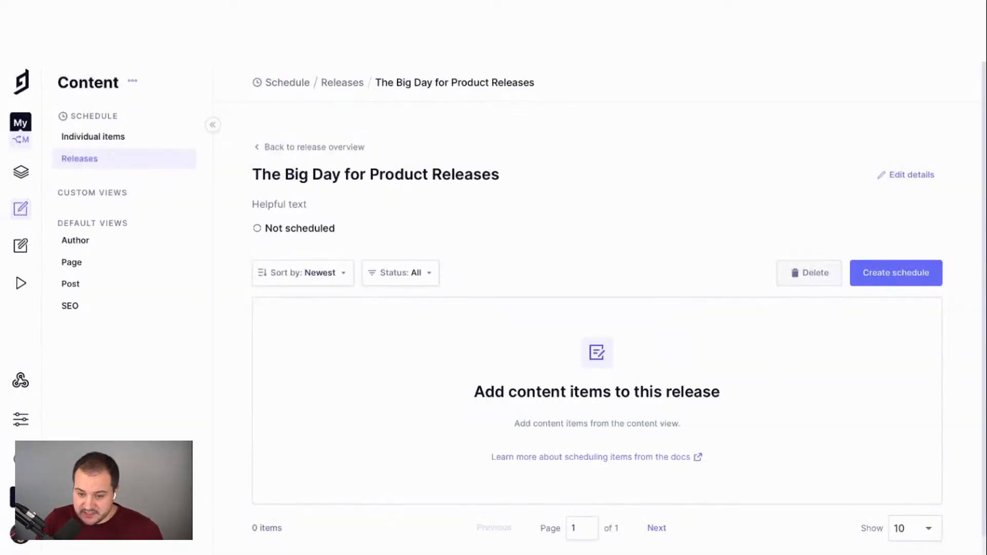
drag(252, 205, 307, 205)
click(315, 205)
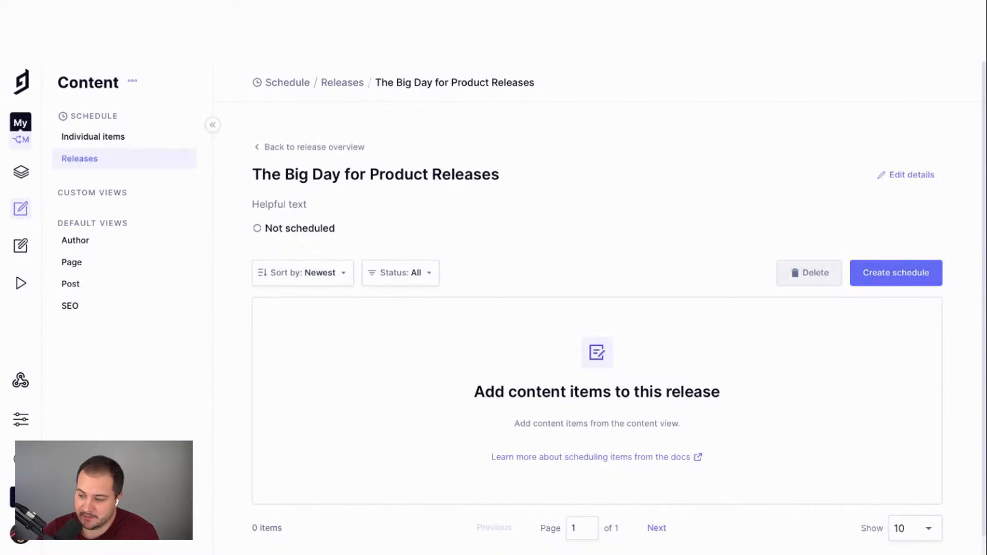
Schedule the release for 17/11/2021 at 14:55, keeping the Europe/London time zone
click(896, 273)
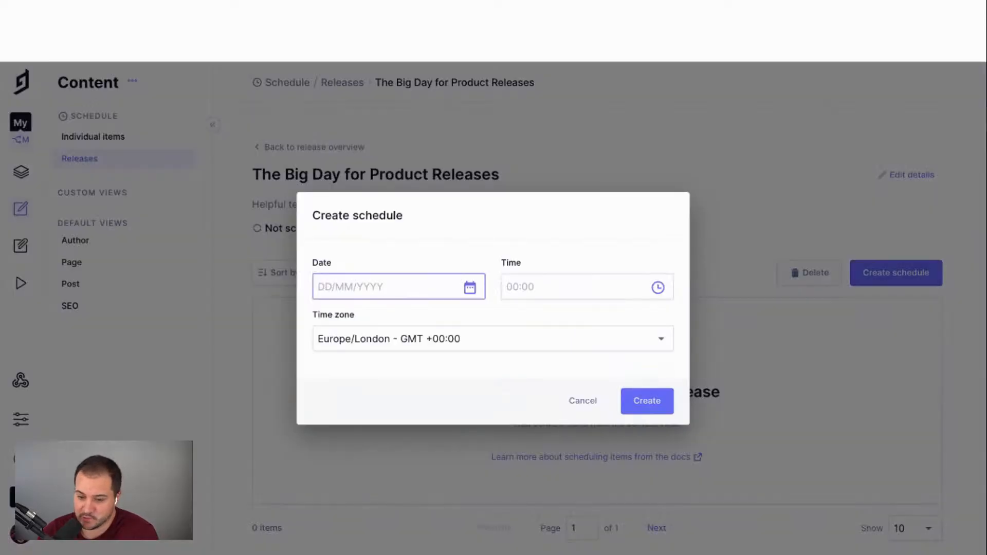
click(470, 287)
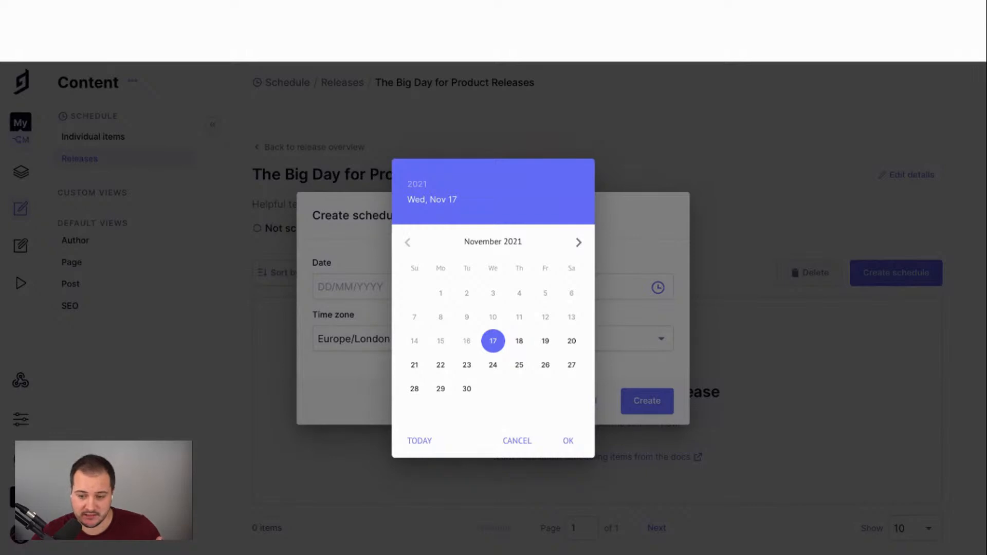
click(493, 341)
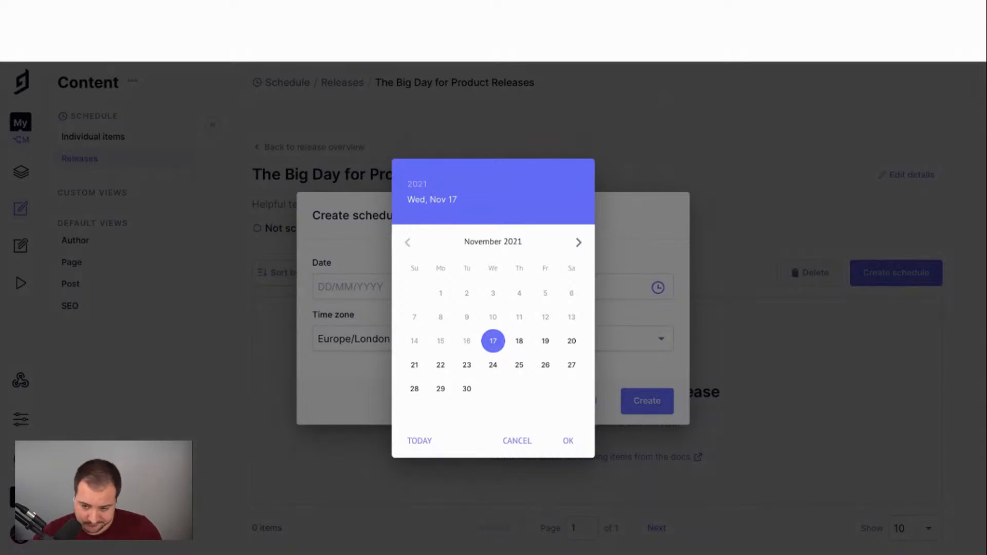
click(568, 441)
click(570, 287)
click(658, 287)
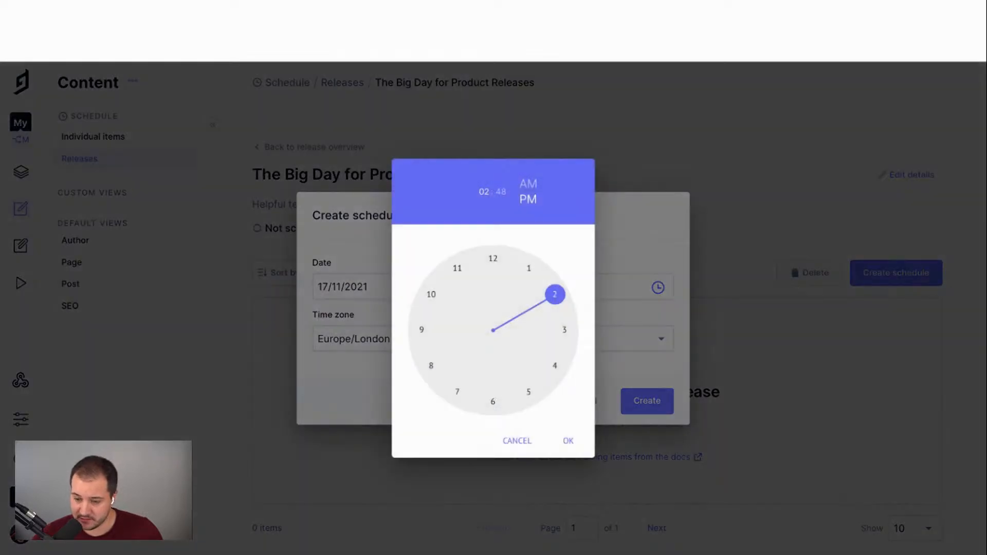
click(555, 294)
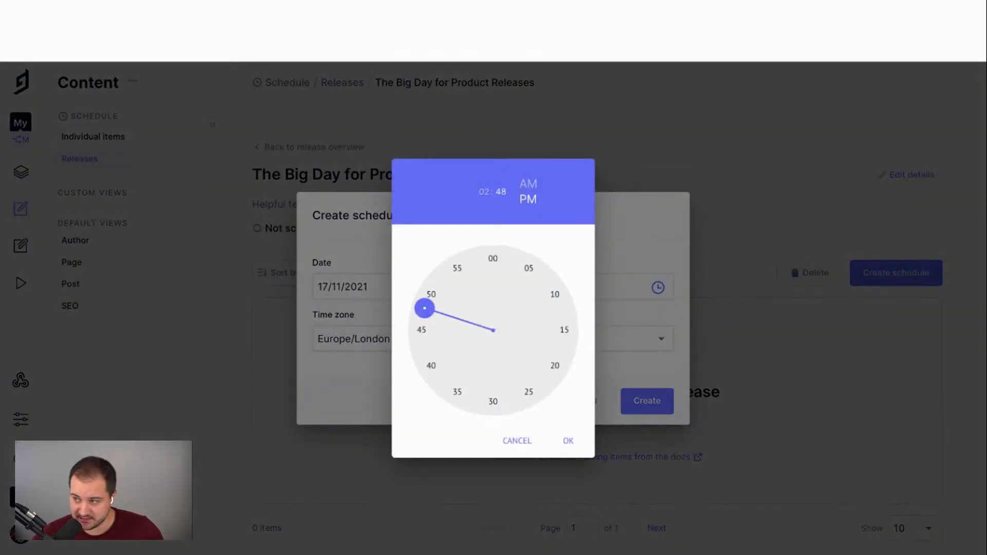
click(457, 269)
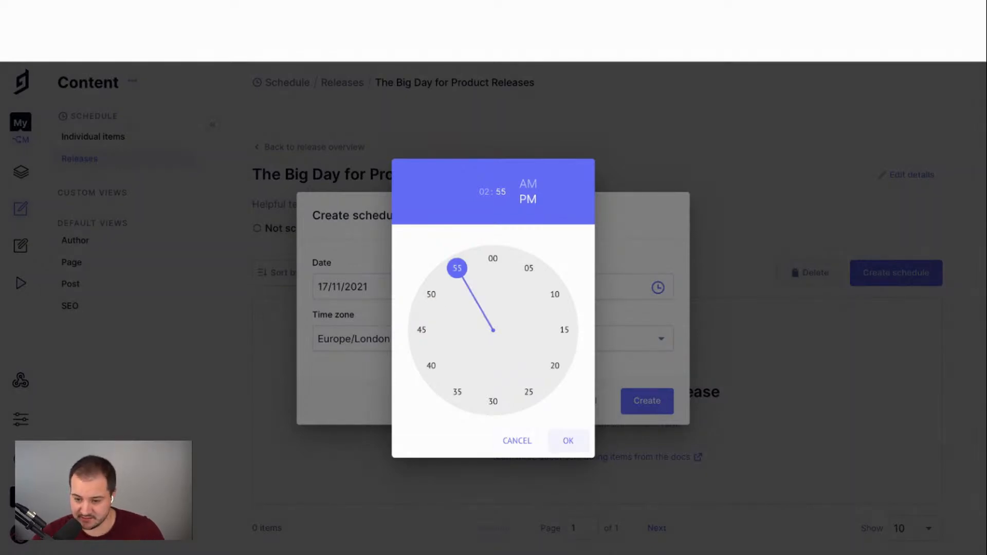
click(569, 441)
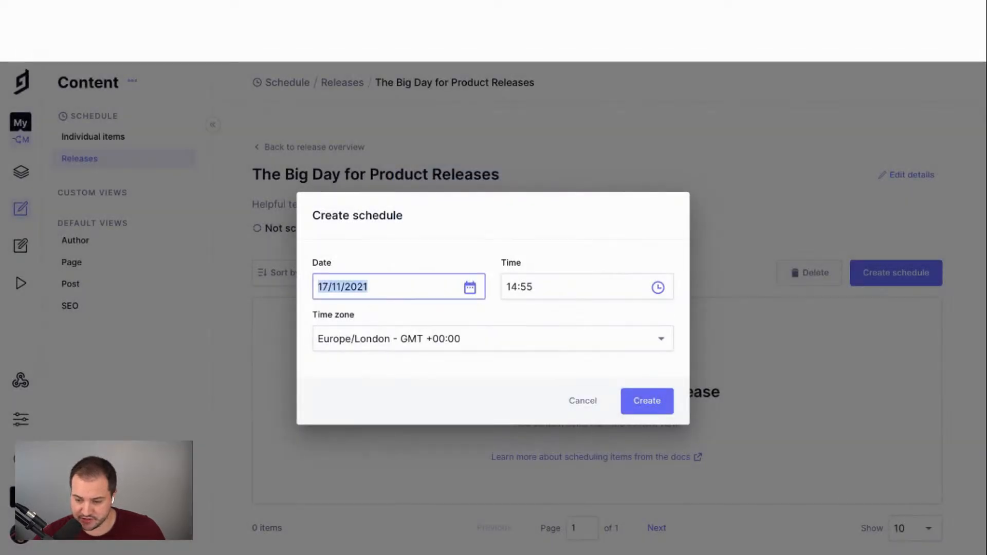
click(661, 339)
click(661, 339)
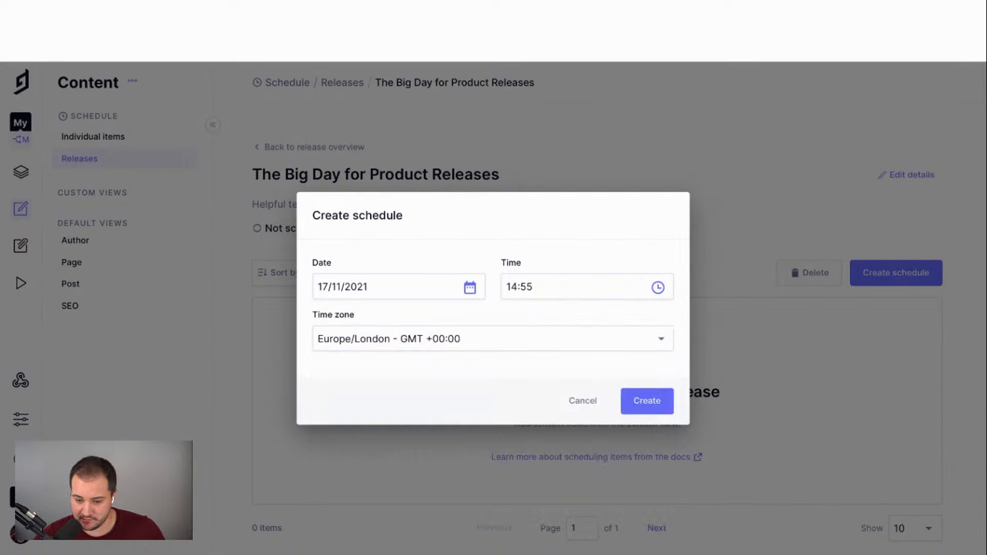
click(647, 401)
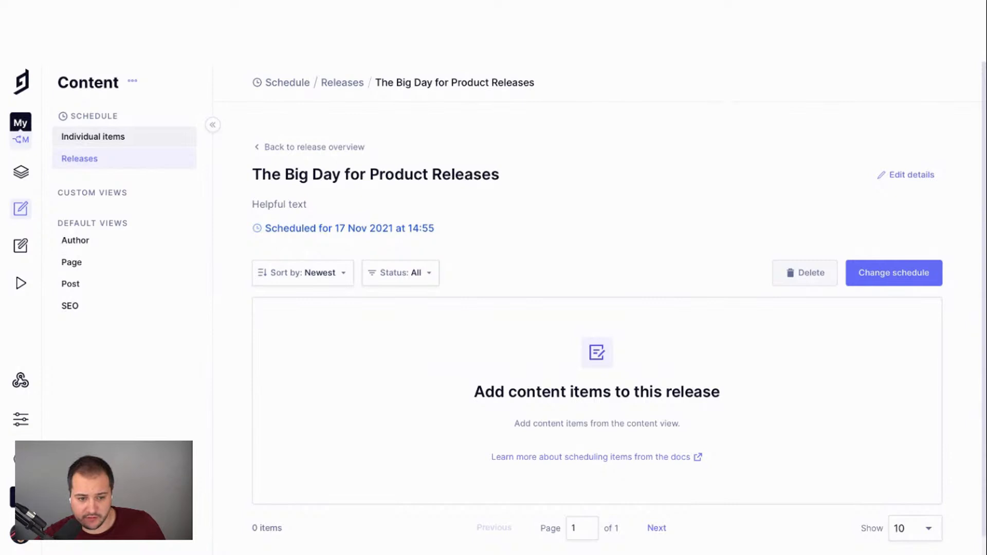
Start a new Page entry and set its slug to "New Product 1"
click(94, 137)
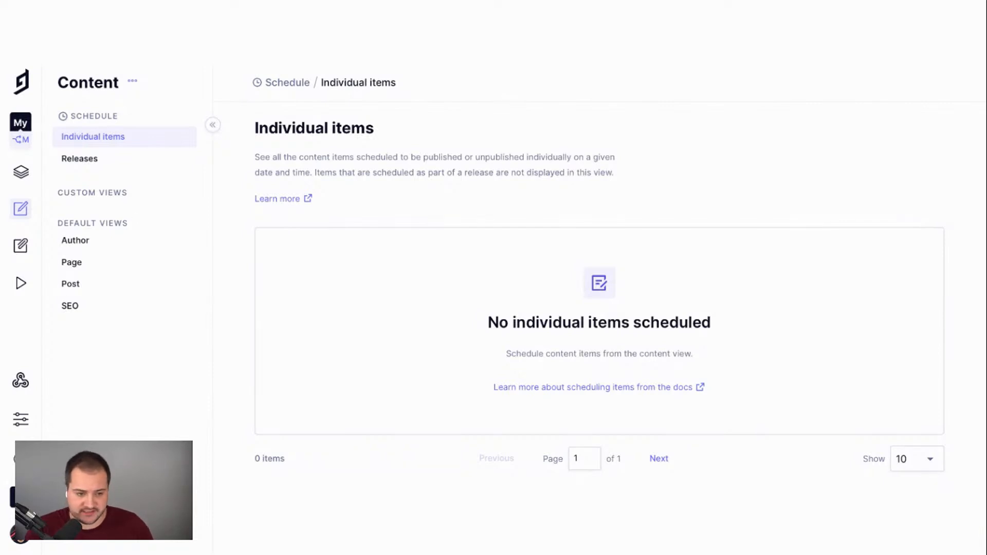
click(20, 208)
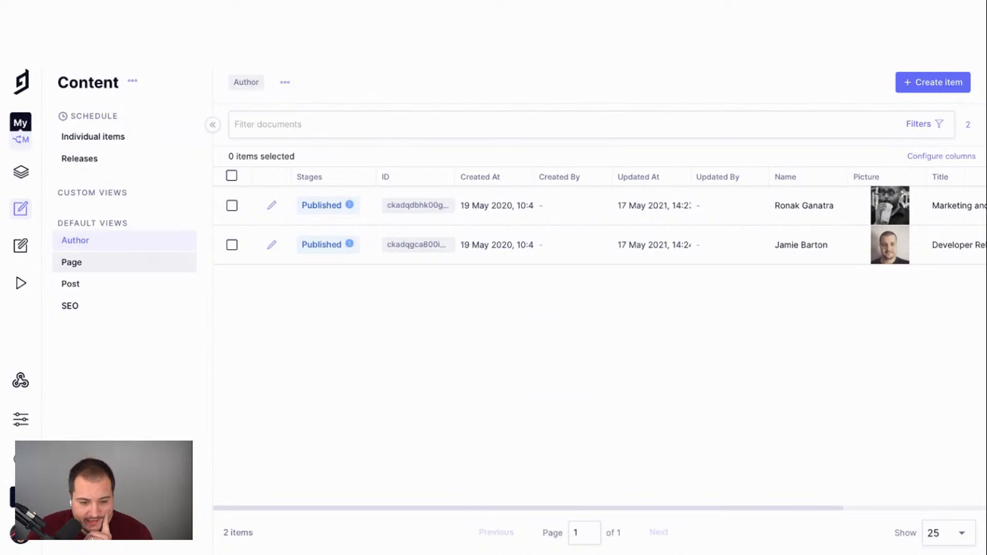
click(72, 263)
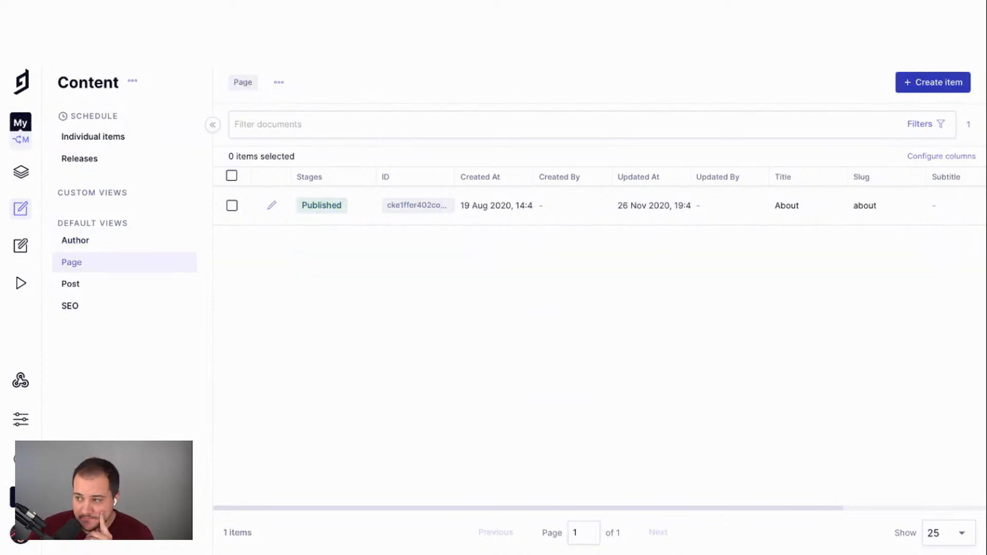
click(934, 82)
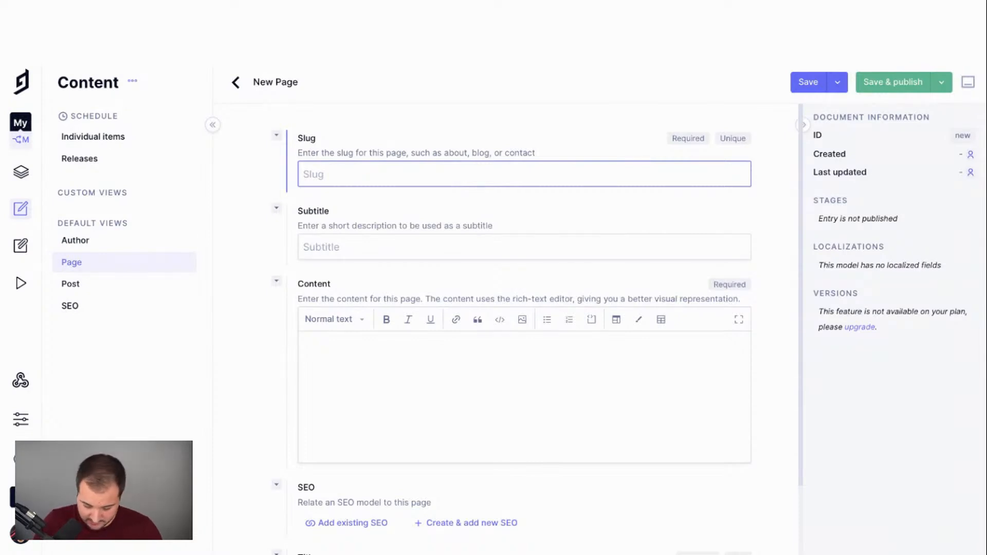
text(New Product 1)
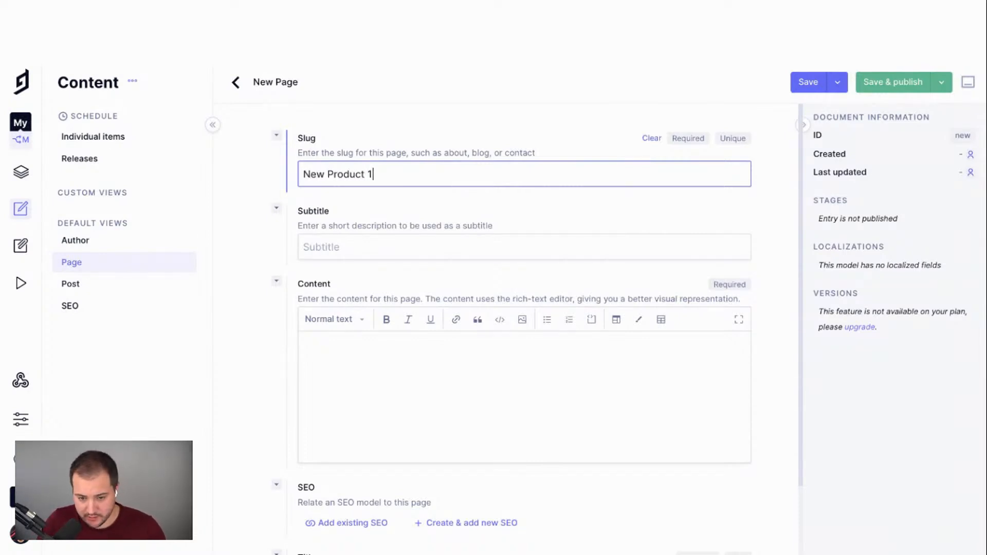
Fill in the content "This is so amazing! Buy now!" and the title "New Product 1", and save the page as a draft
click(306, 346)
text(This is so )
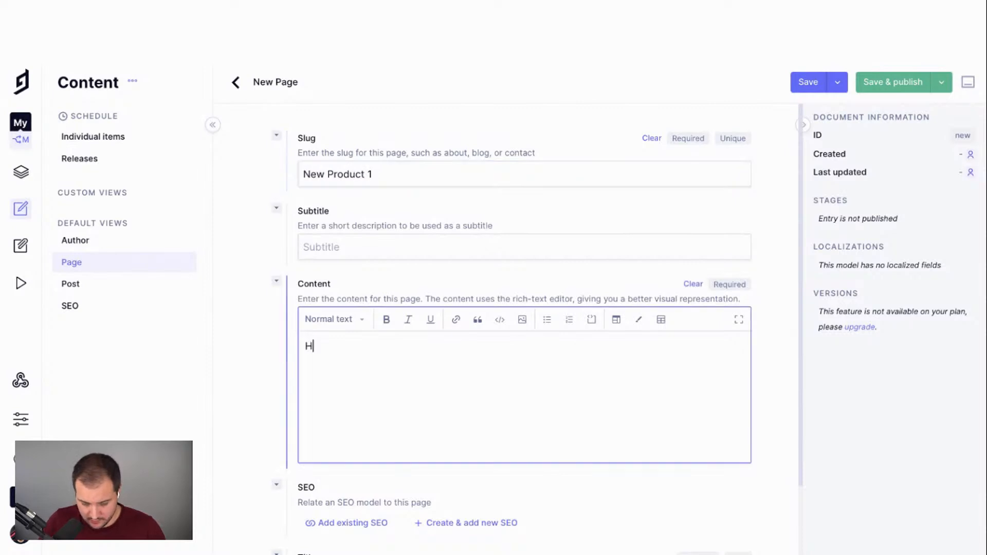
text(amazi)
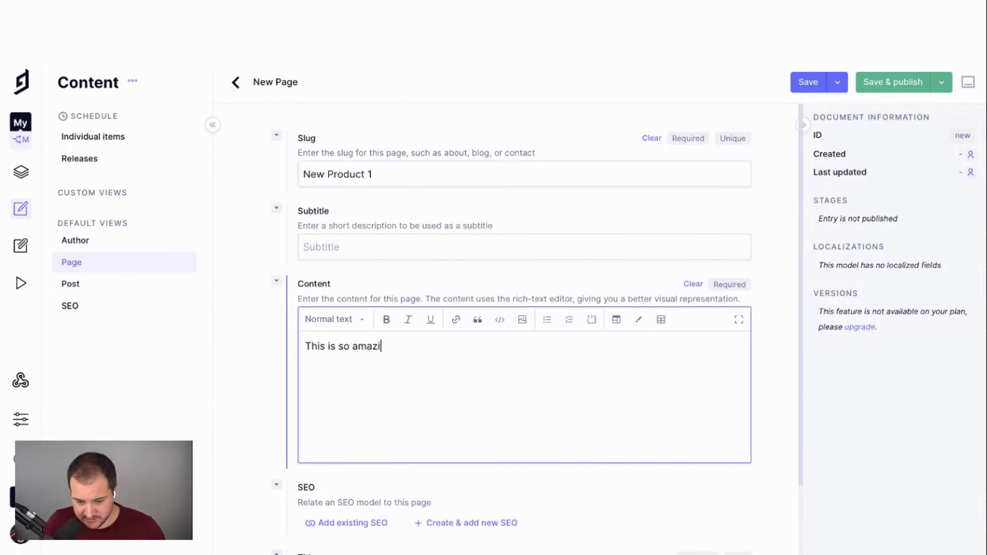
text(ng! Buy now!)
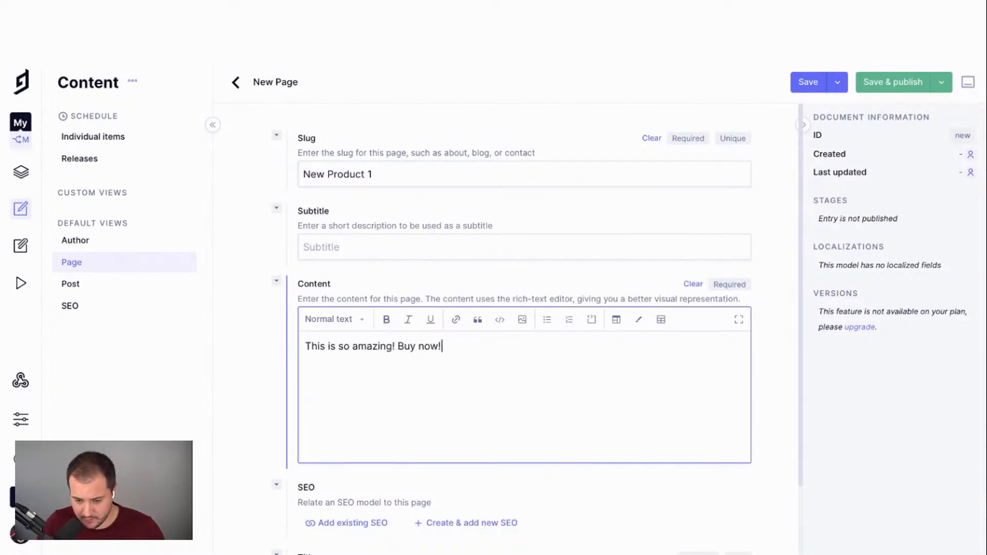
scroll(525, 329, down, 3)
click(525, 511)
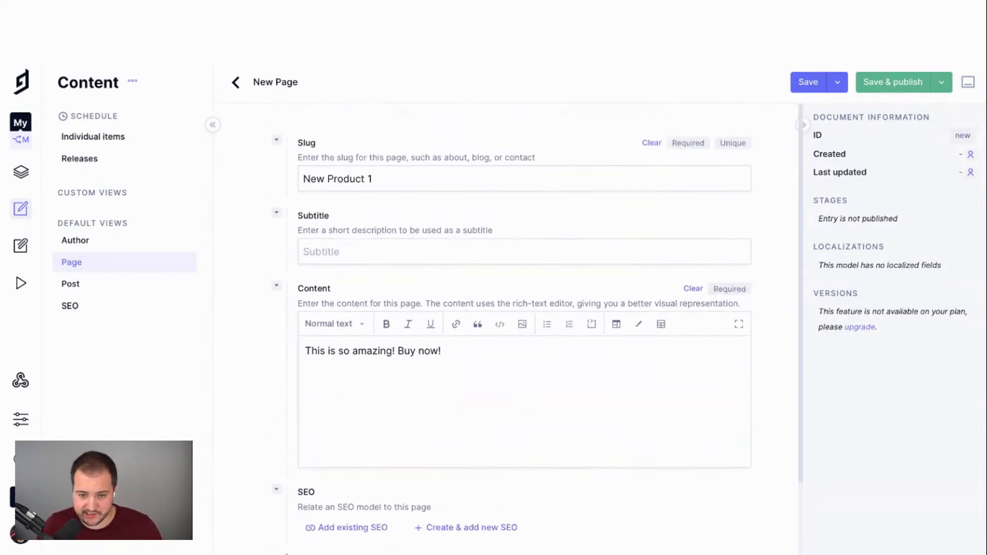
text(New Product 1)
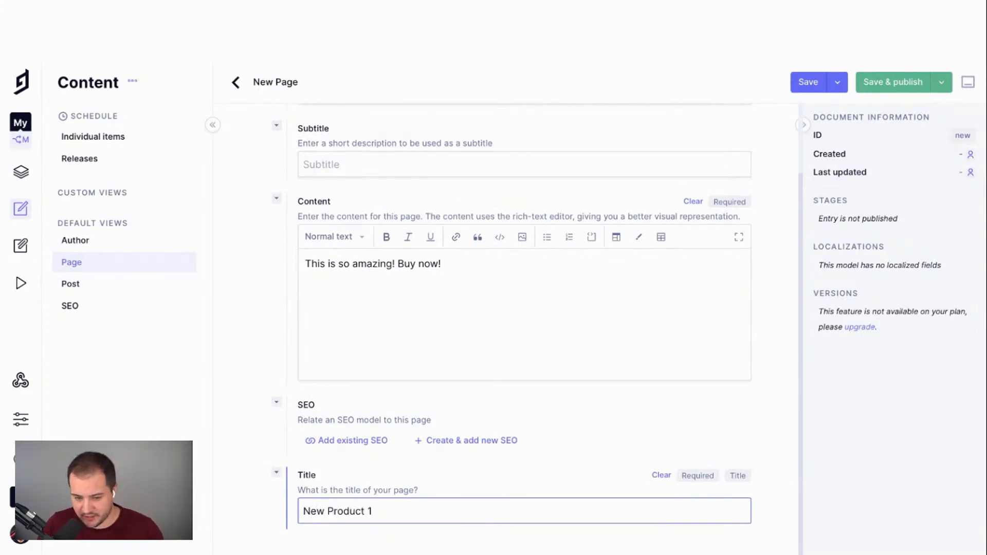
scroll(524, 330, up, 2)
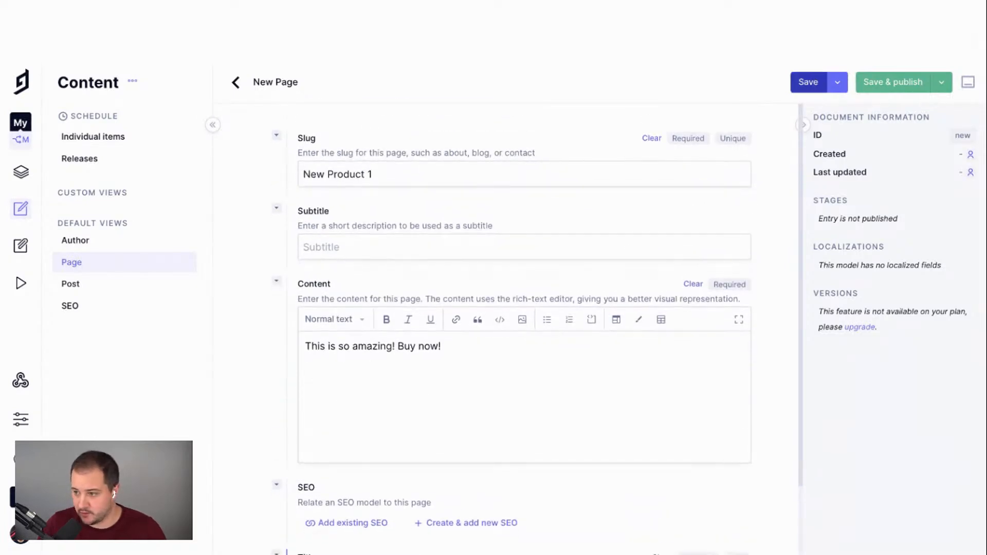
click(809, 82)
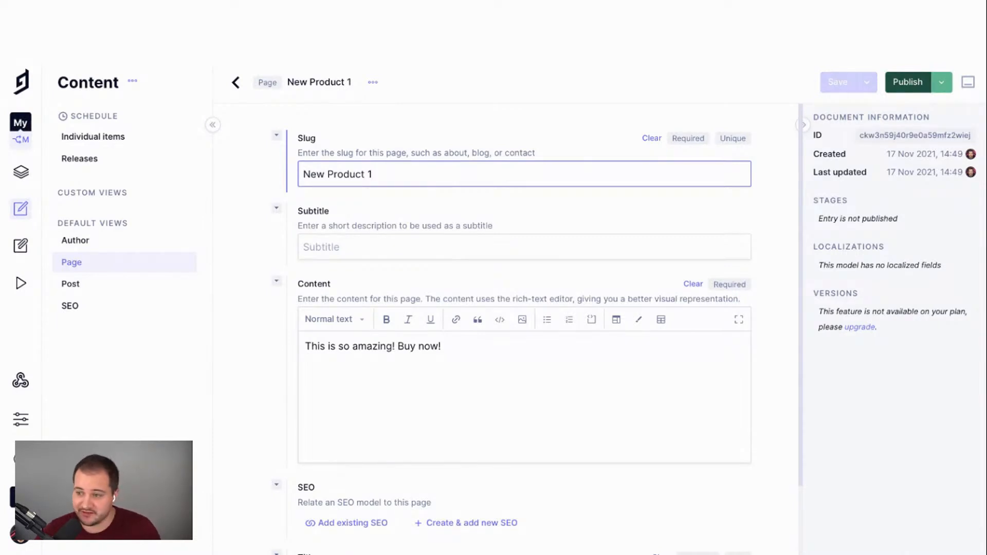
click(942, 81)
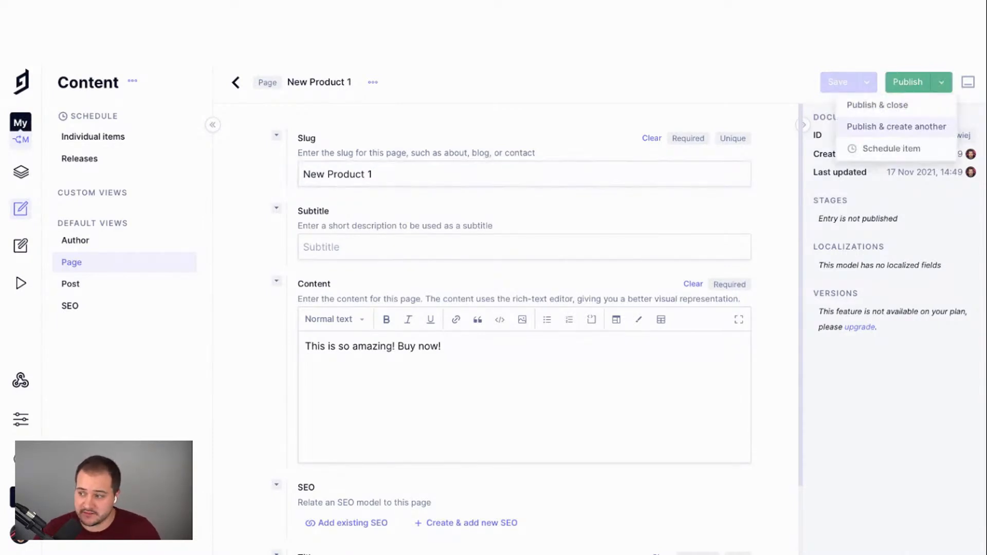
click(892, 148)
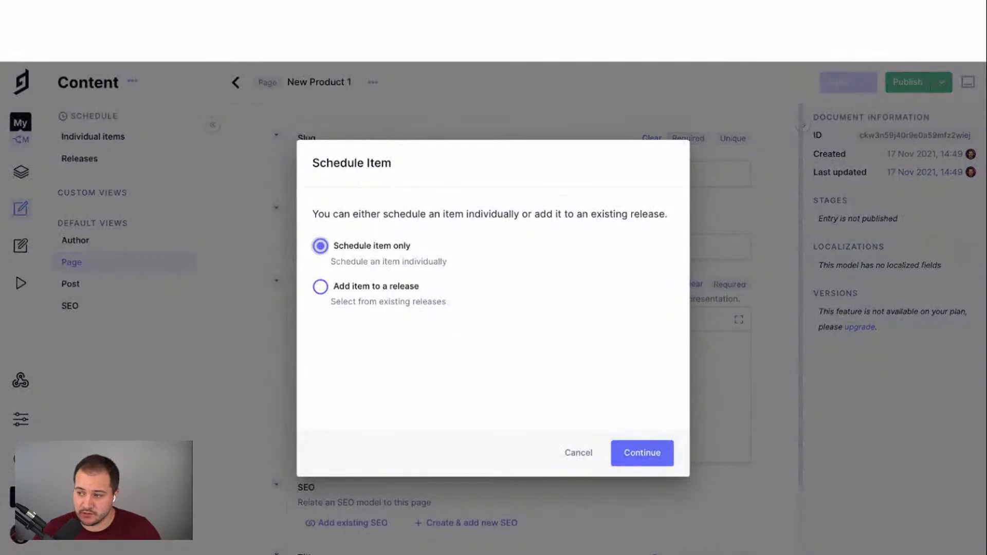
click(643, 453)
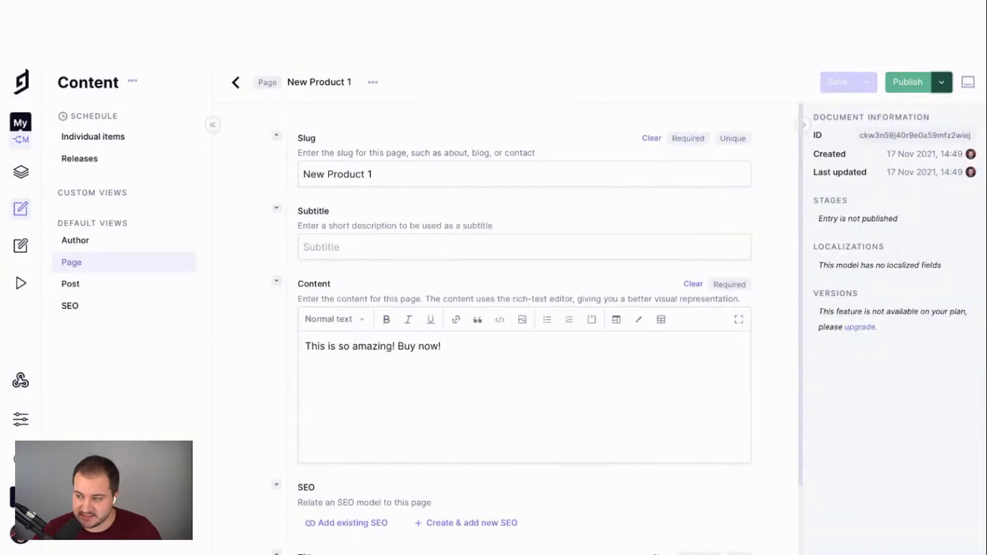
Set the New Product 1 page's scheduling to join the release "The Big Day for Product Releases"
click(942, 82)
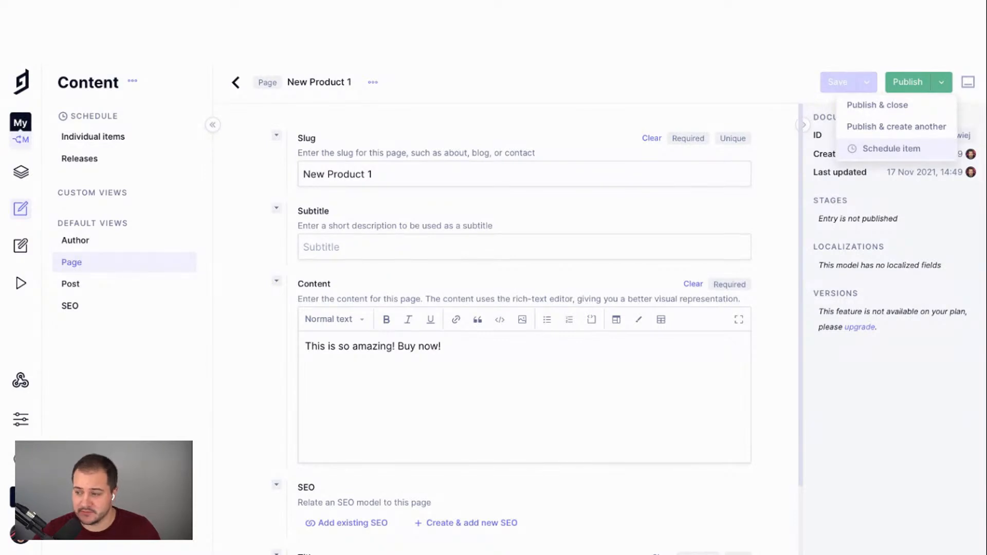
click(891, 148)
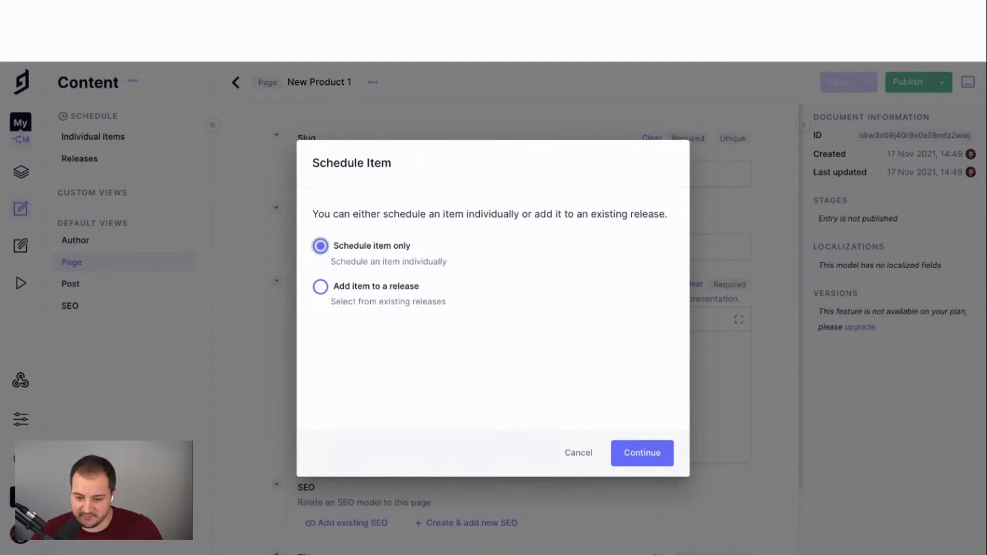
click(320, 287)
click(452, 329)
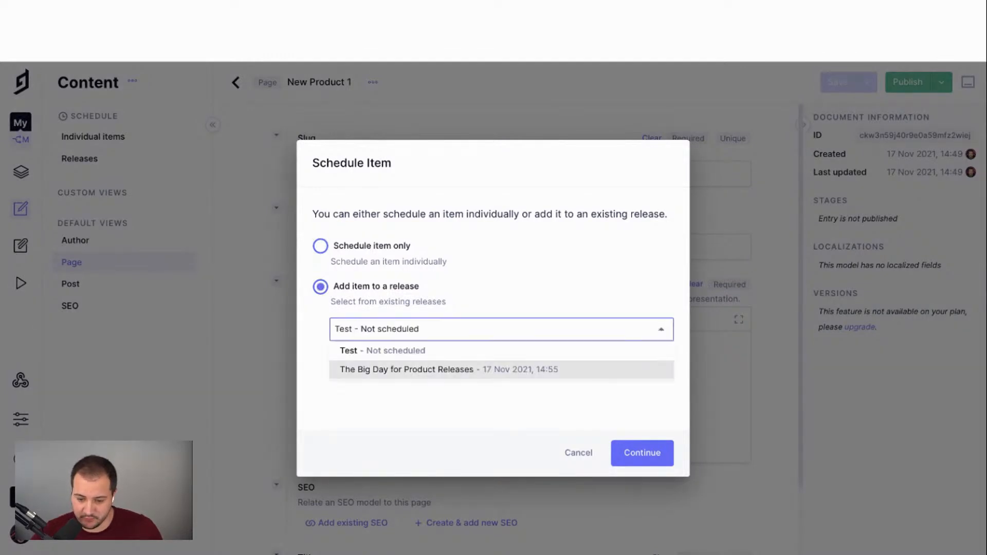
click(452, 370)
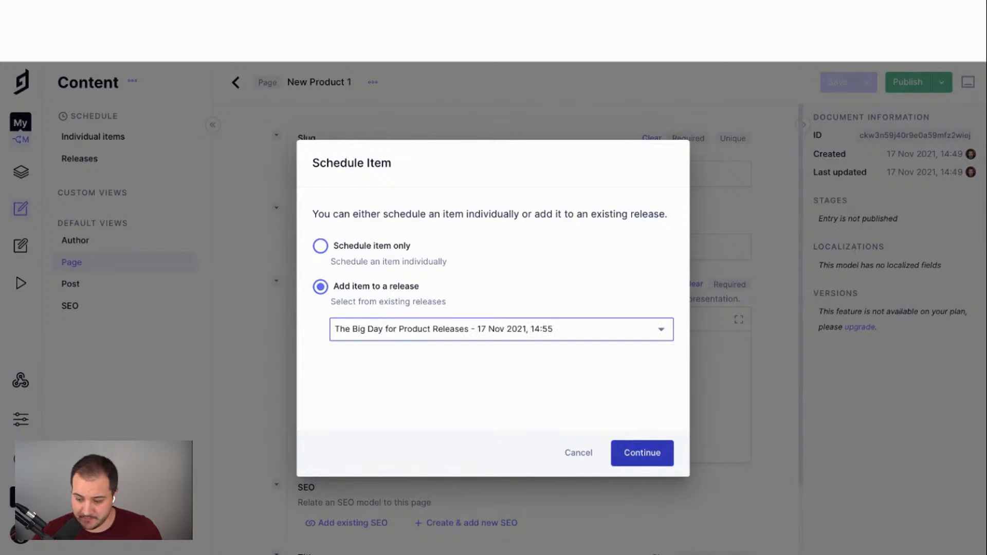
click(642, 452)
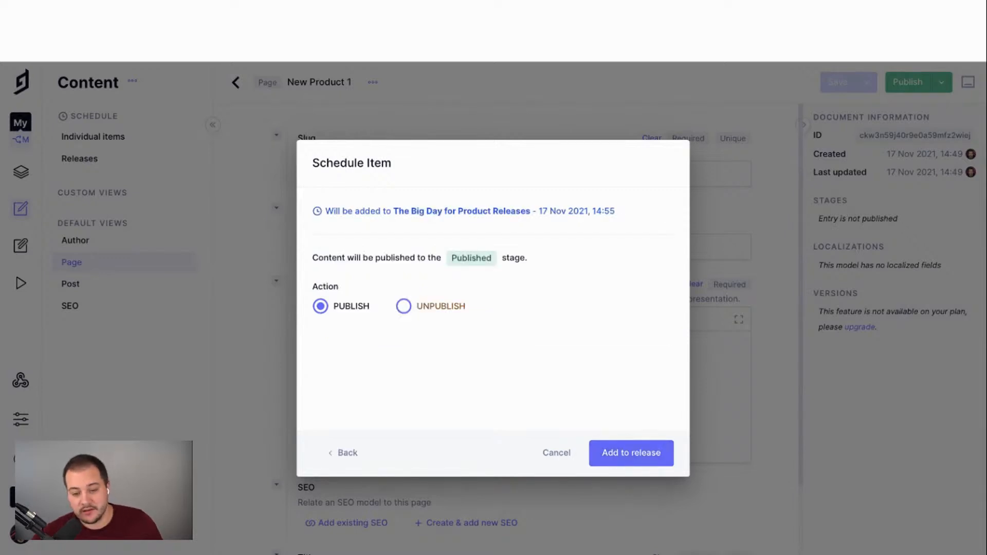
Review the item-only and release scheduling choices, and add the page to "The Big Day for Product Releases" with the Publish action
click(343, 453)
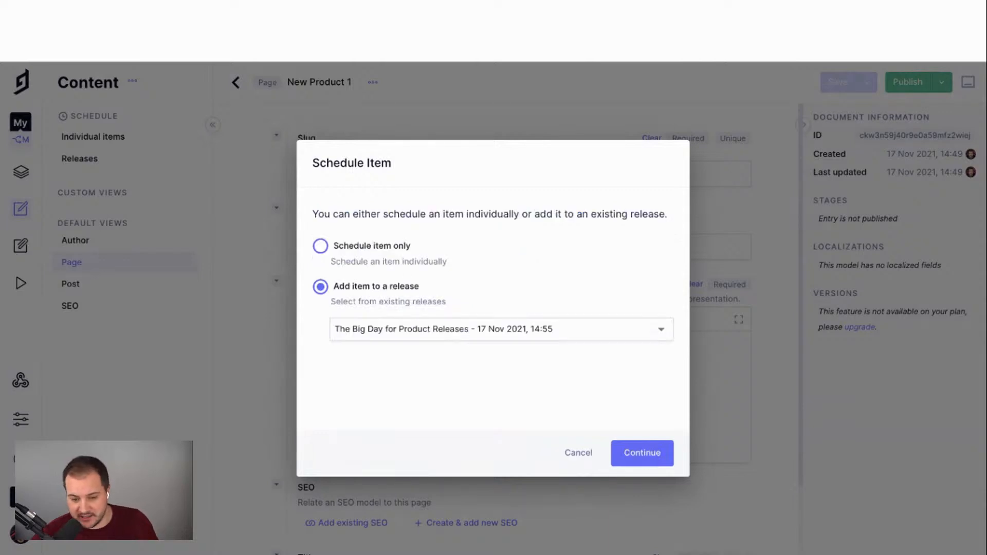
click(320, 245)
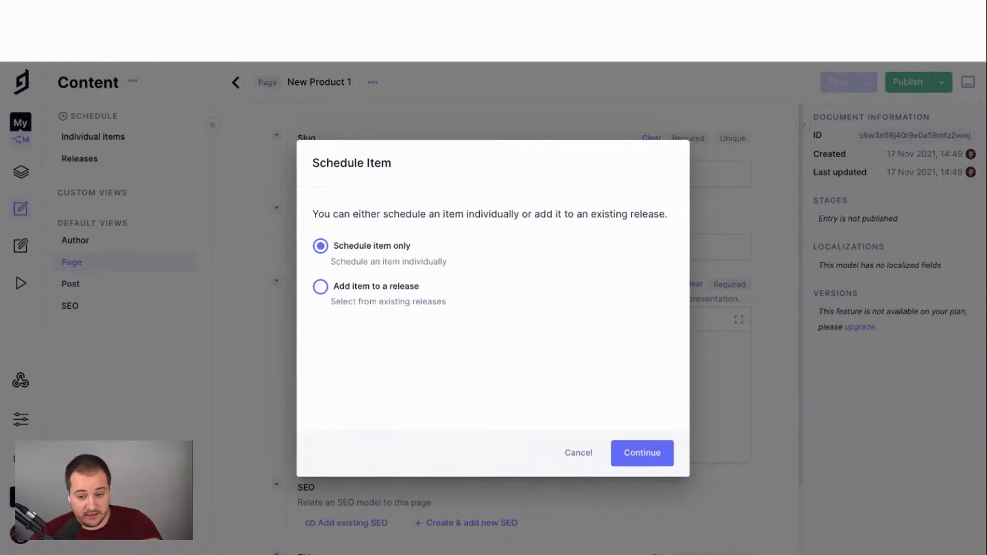
click(320, 287)
click(502, 330)
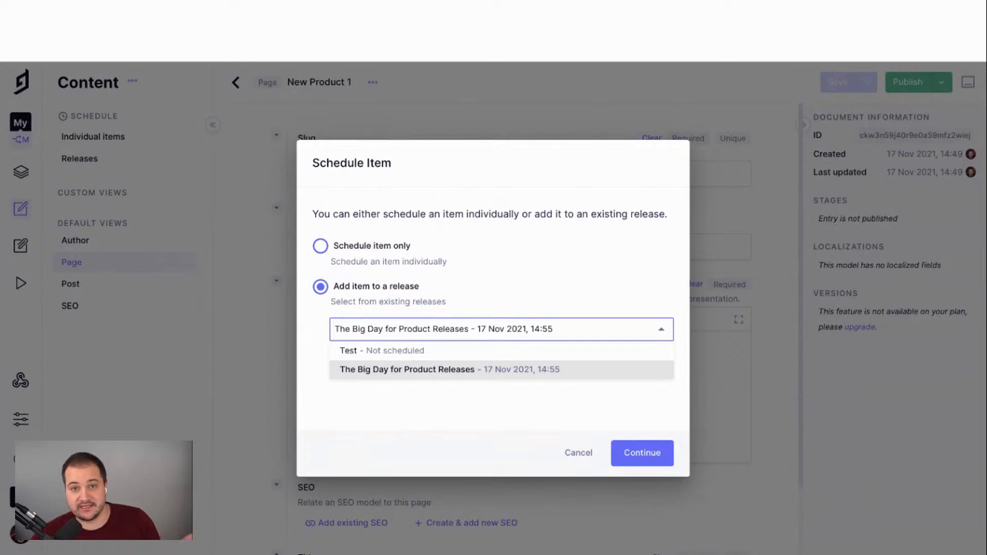
click(502, 369)
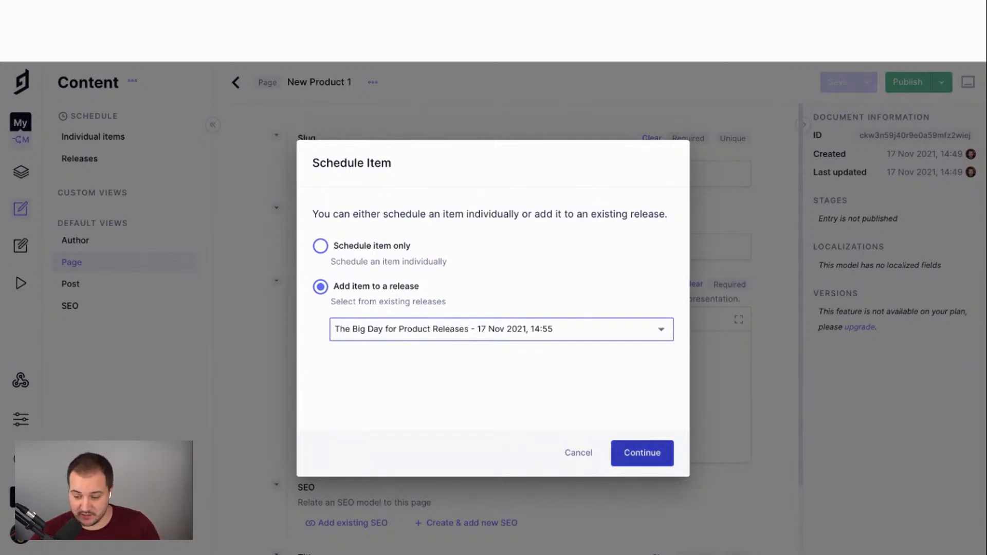
click(643, 453)
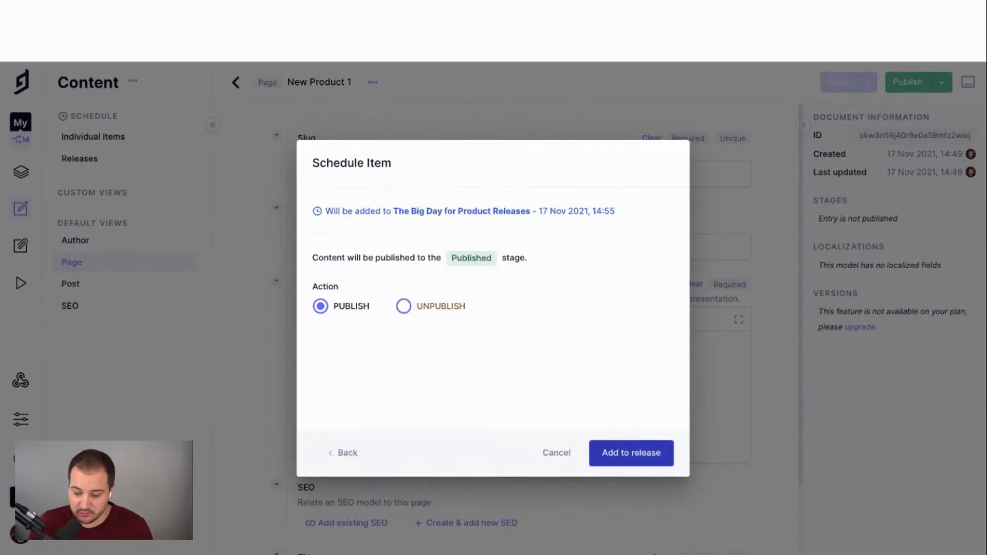
click(643, 453)
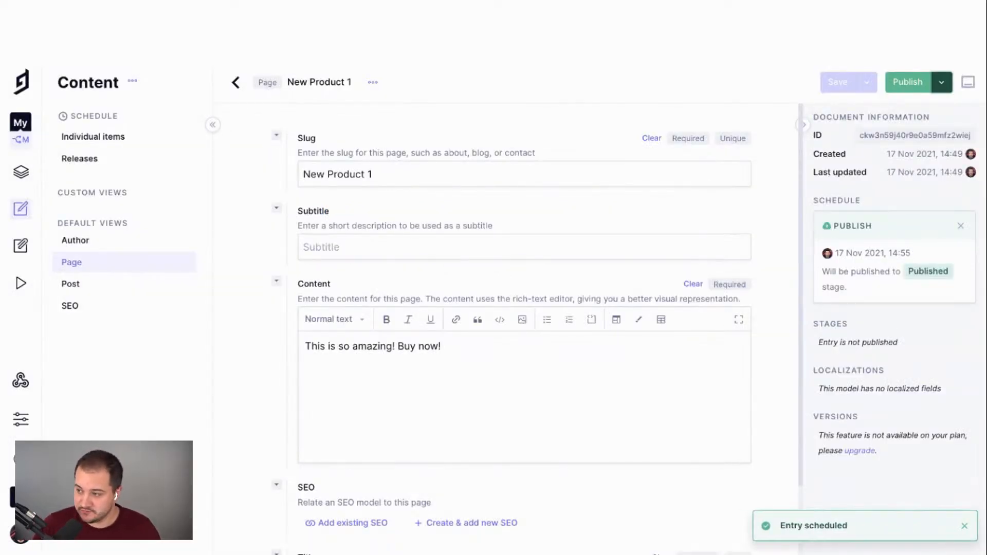
Examine the Publish and Unpublish actions offered when adding the page to "The Big Day for Product Releases"
click(942, 82)
click(880, 148)
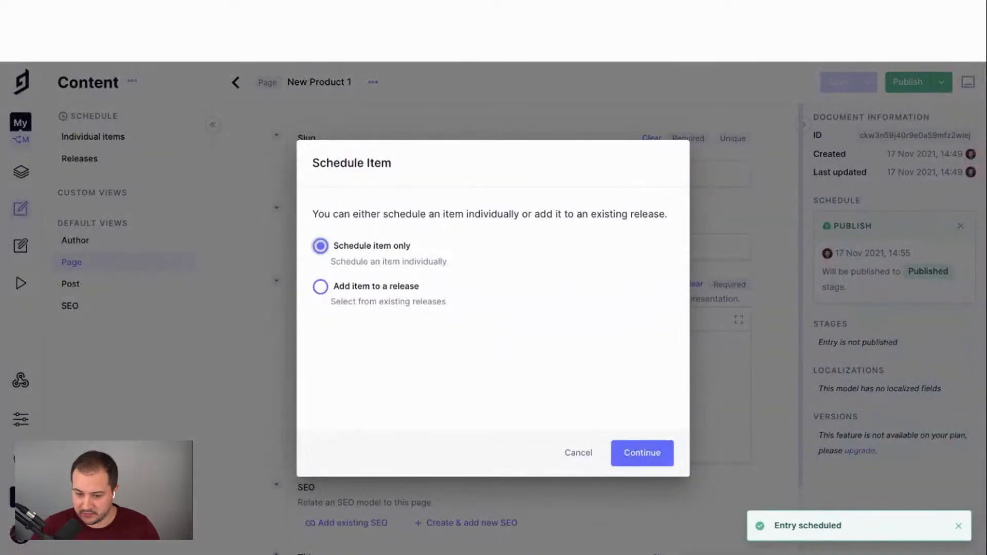
click(320, 287)
click(479, 329)
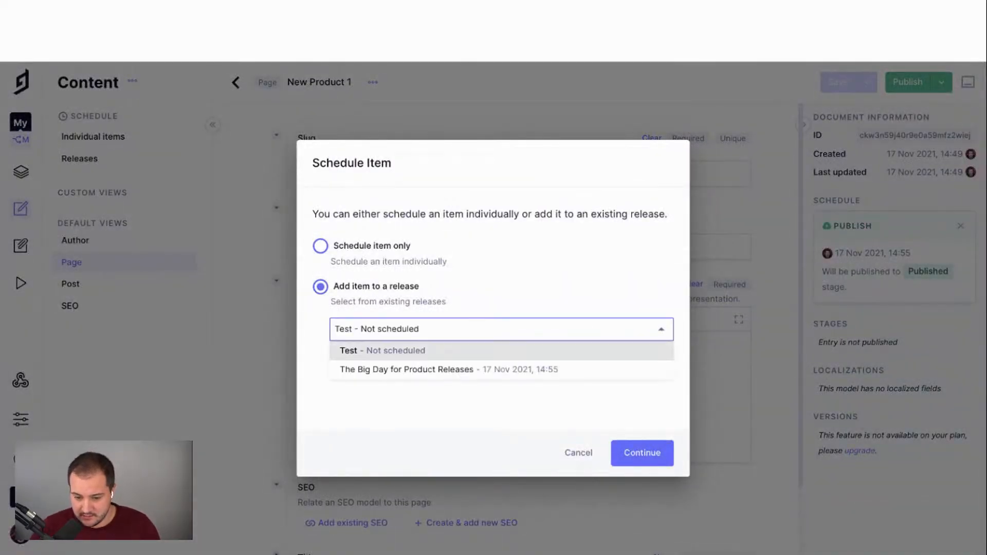
click(453, 370)
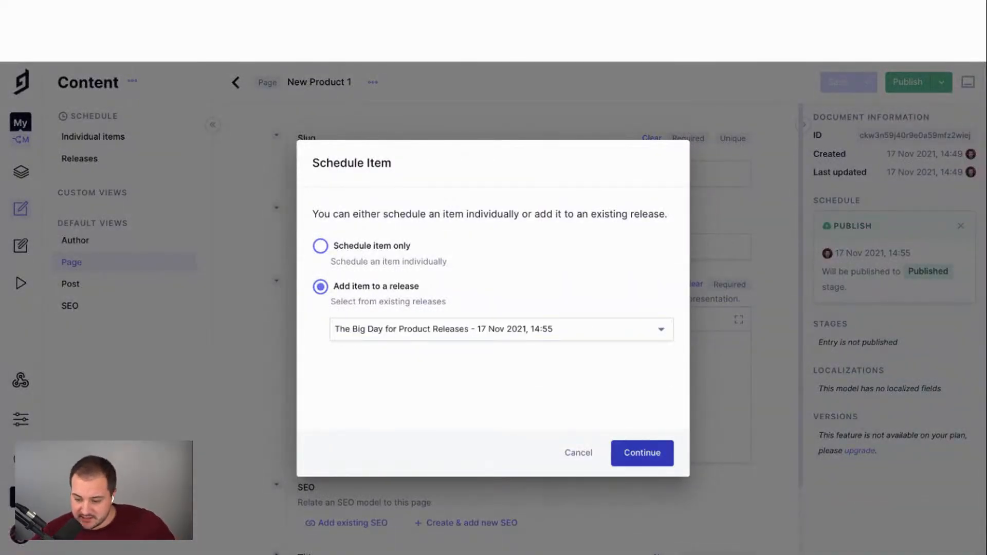
click(642, 453)
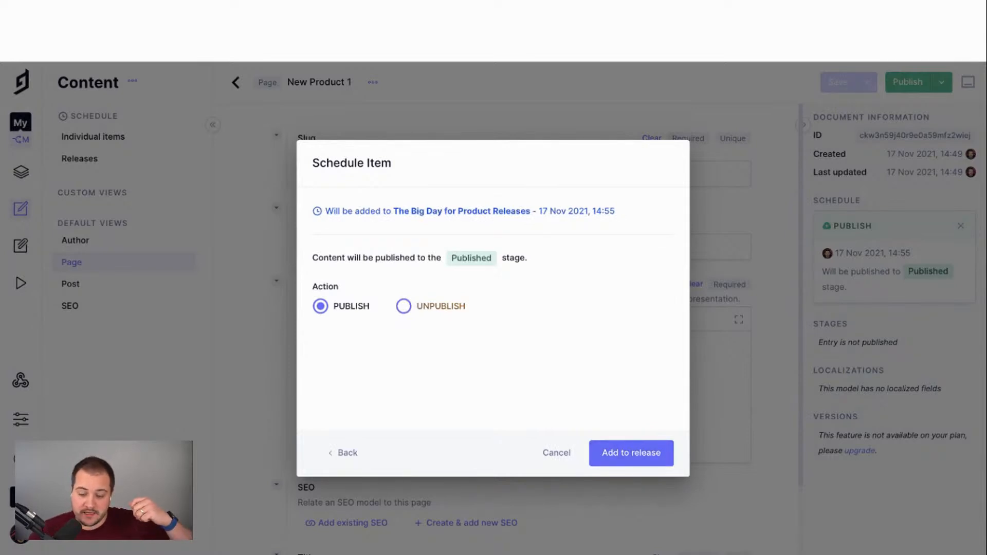
click(404, 306)
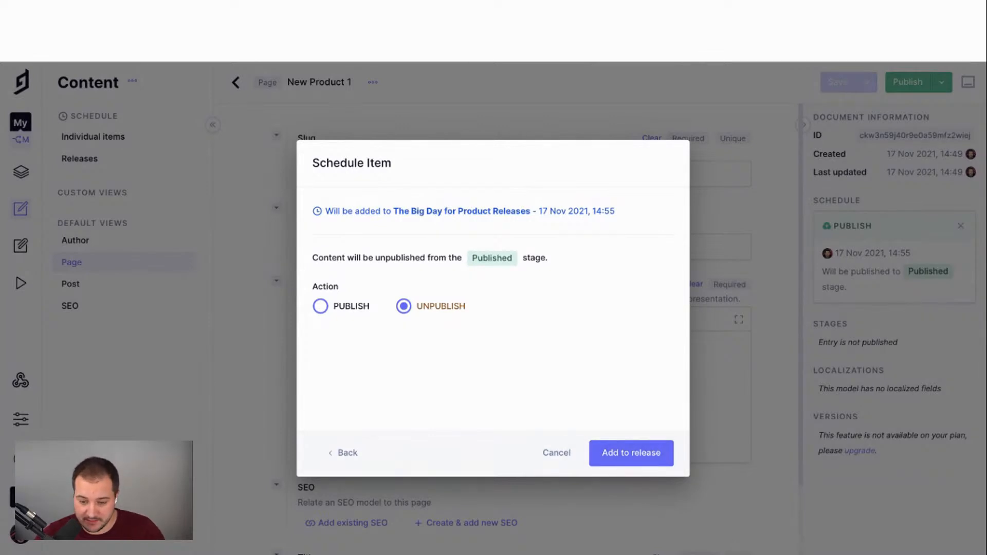
click(320, 306)
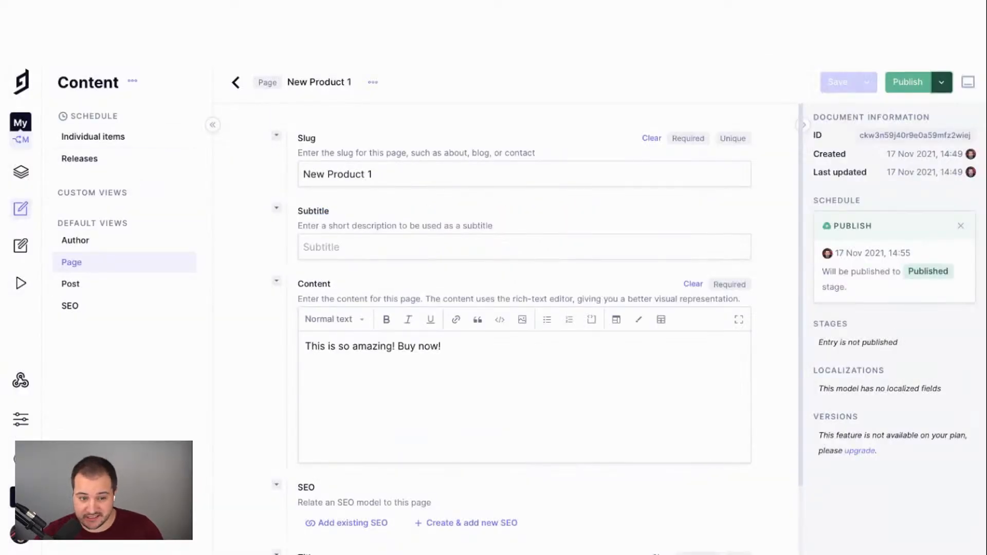
Append a row of exclamation marks to the title of the "Technical SEO with GraphCMS" post
click(71, 284)
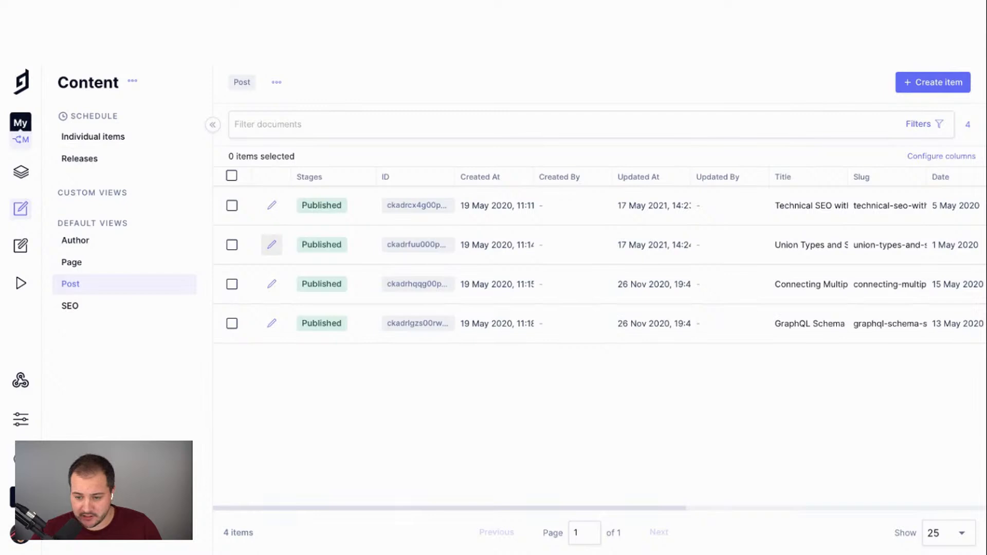
click(271, 205)
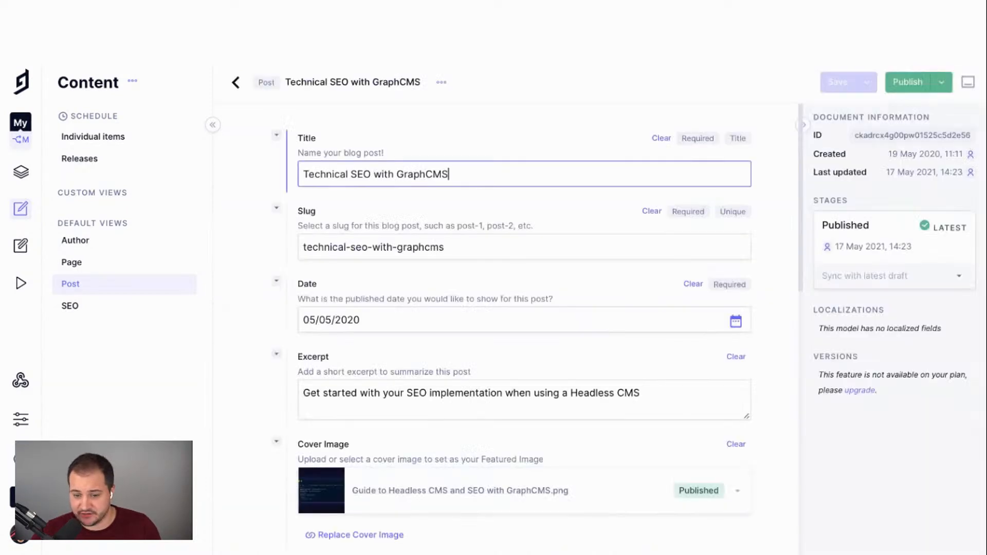
text(!!!!!!!!!!!!!)
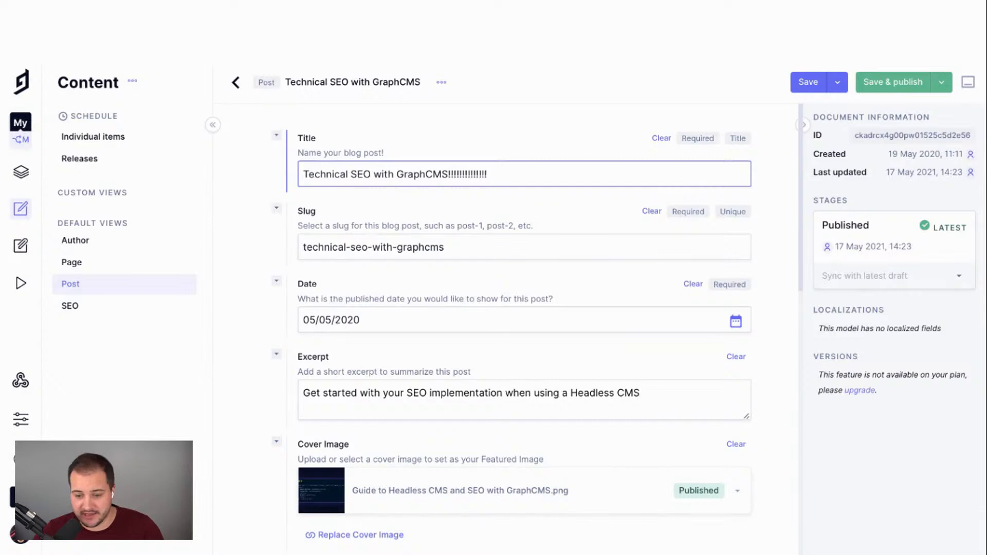
Append a run of extra "s" letters to the slug of the "Technical SEO with GraphCMS" post
click(445, 248)
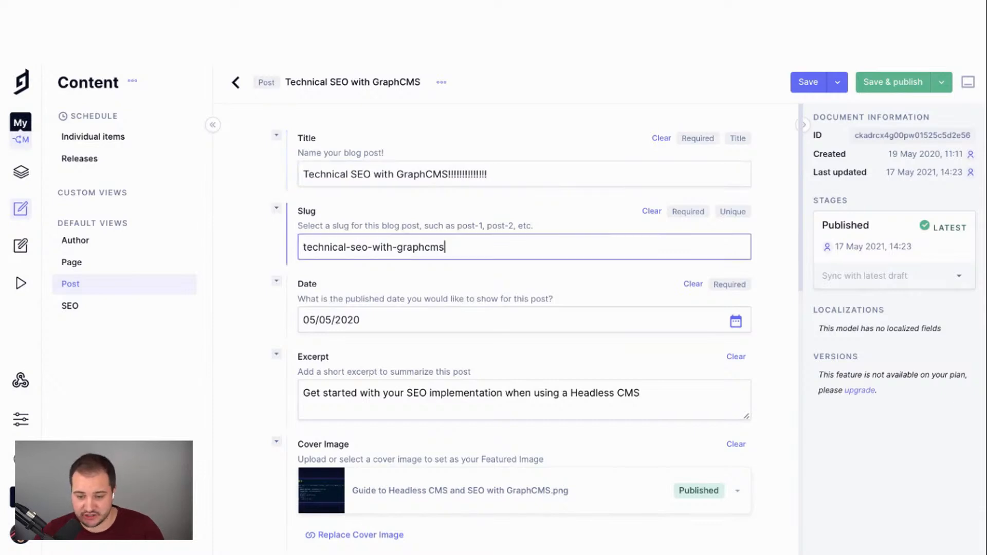
text(sssssssss)
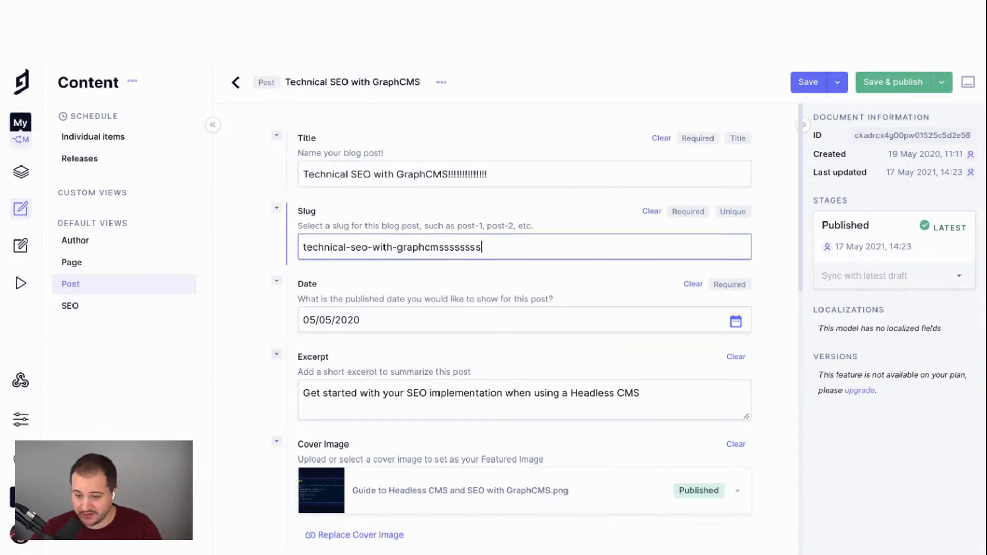
scroll(537, 329, down, 3)
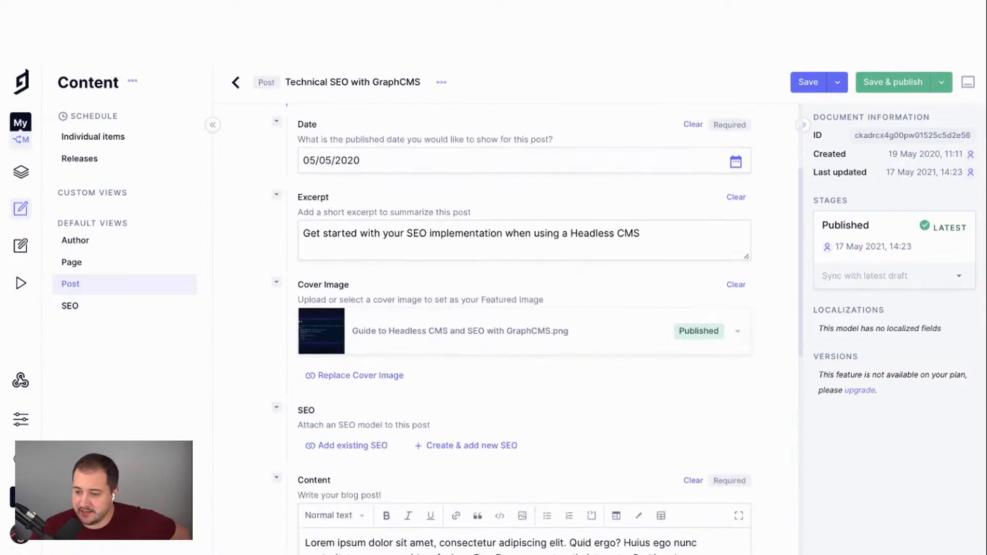
scroll(524, 329, down, 5)
scroll(525, 329, up, 8)
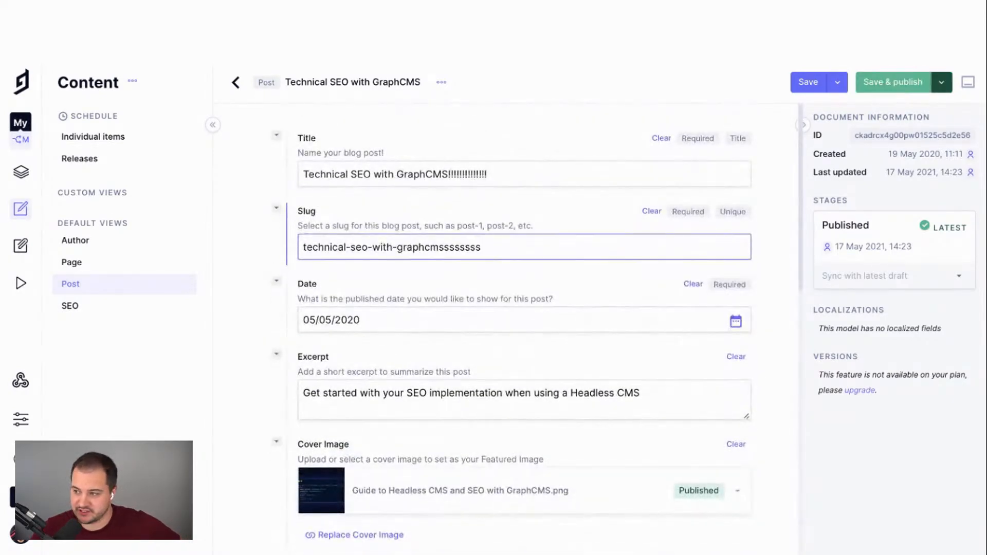
Save and schedule the post as an individual item with the Publish action, choosing 17/11/2021 as the date
click(942, 82)
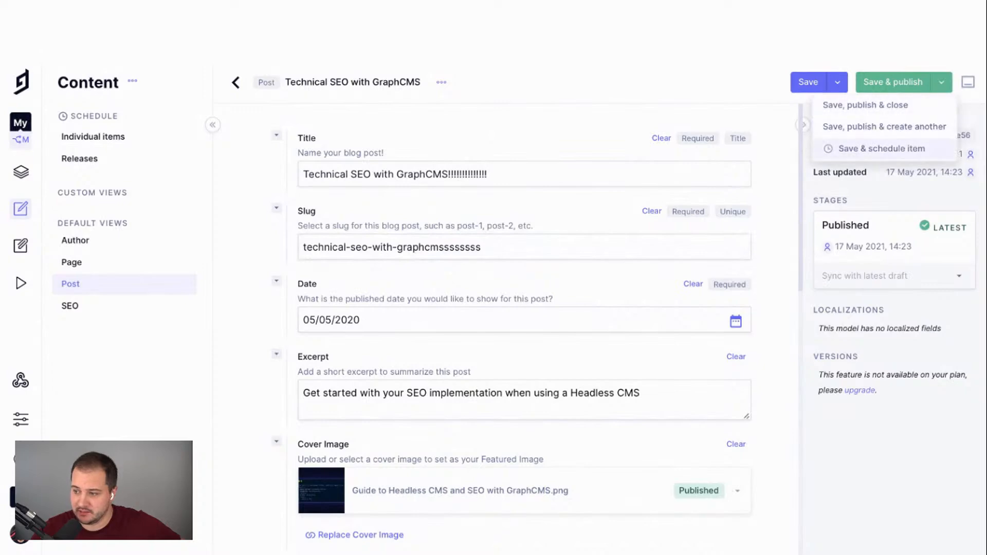
click(882, 149)
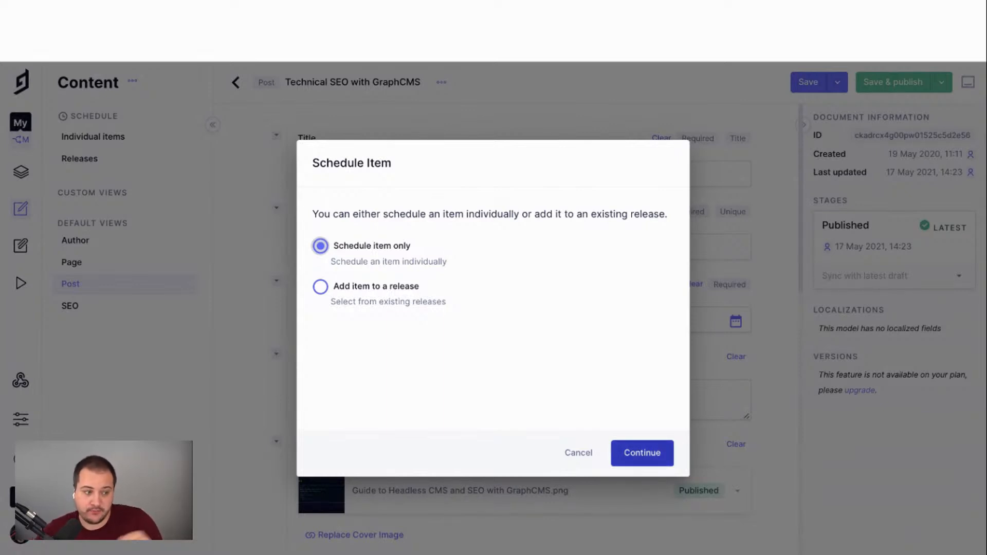
click(642, 452)
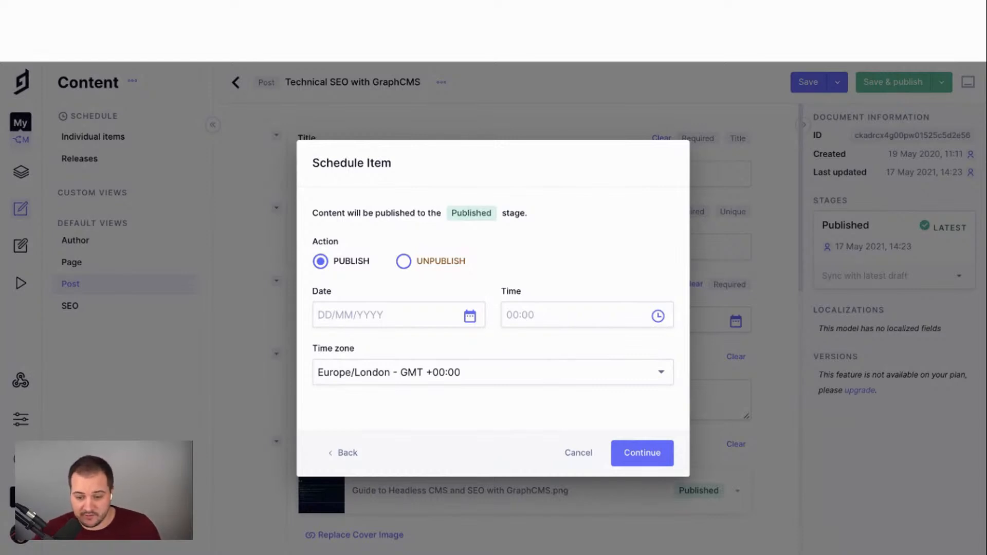
click(381, 315)
click(470, 316)
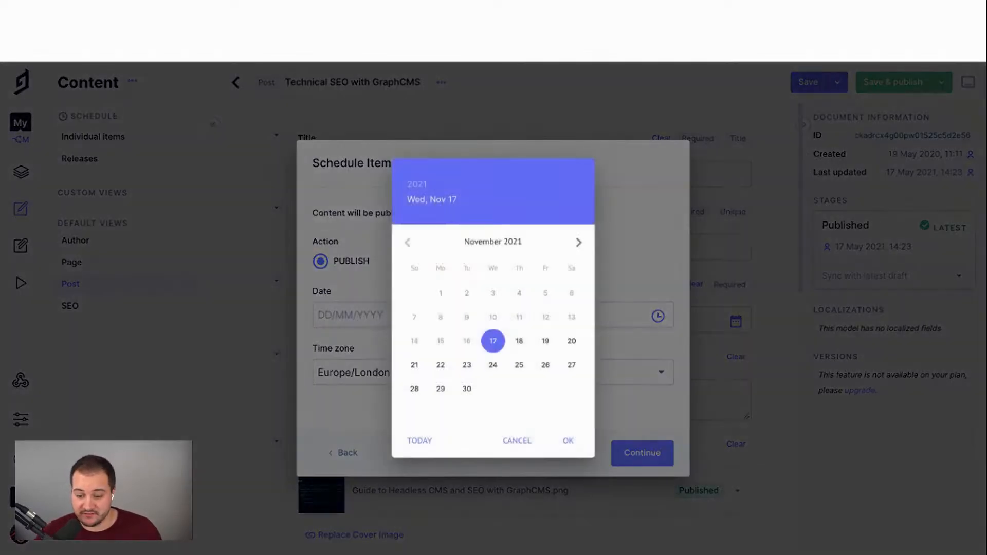
click(568, 440)
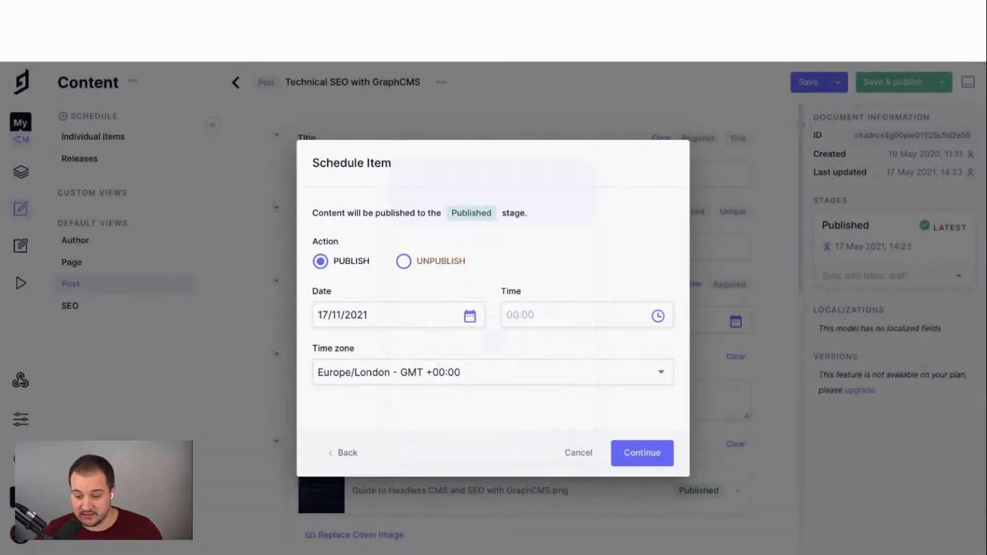
Set the post's scheduled publishing time to 14:53
click(658, 317)
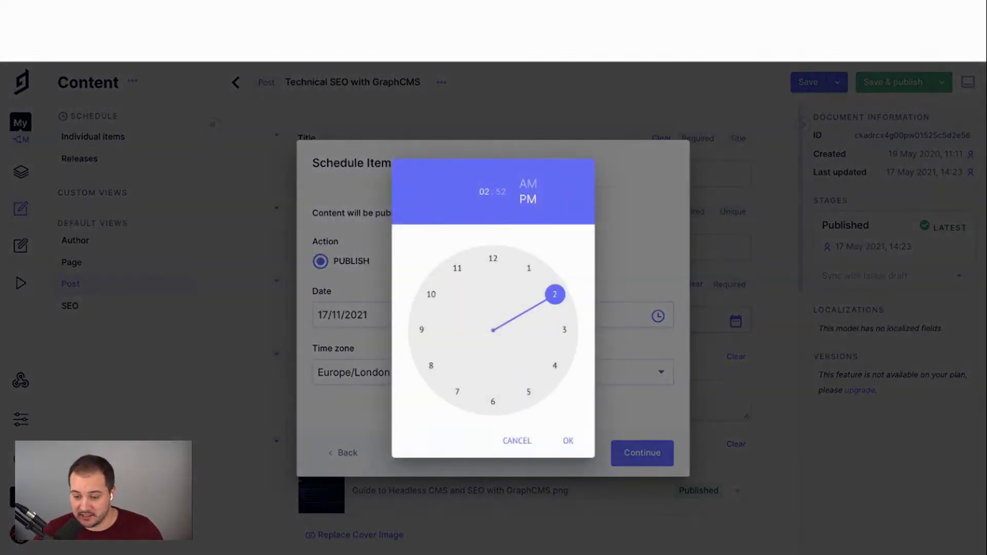
click(501, 192)
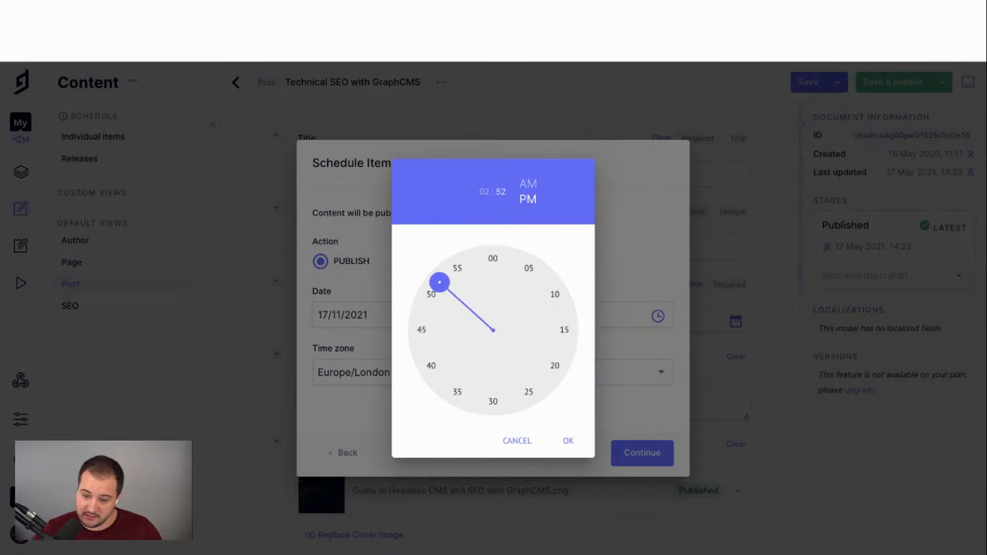
drag(440, 283, 445, 277)
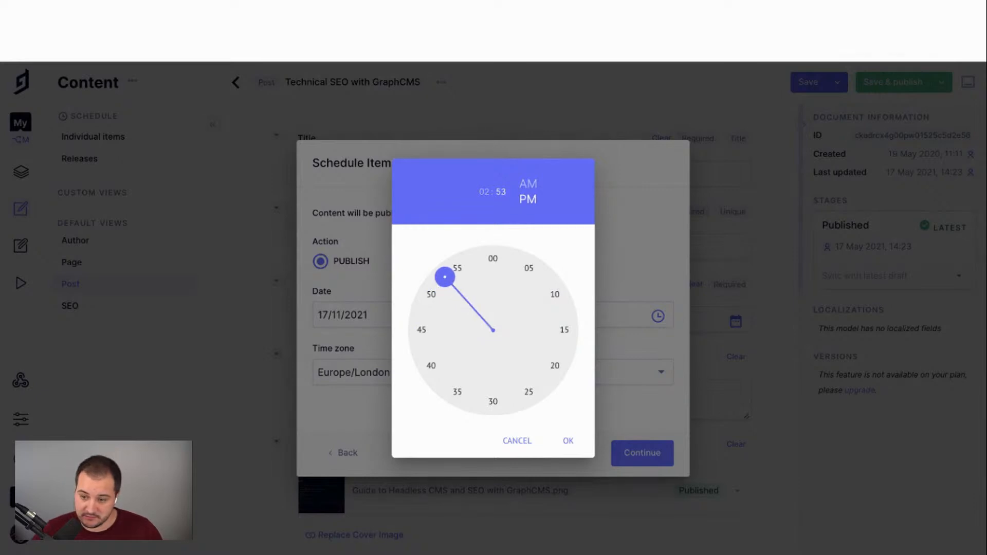
click(568, 441)
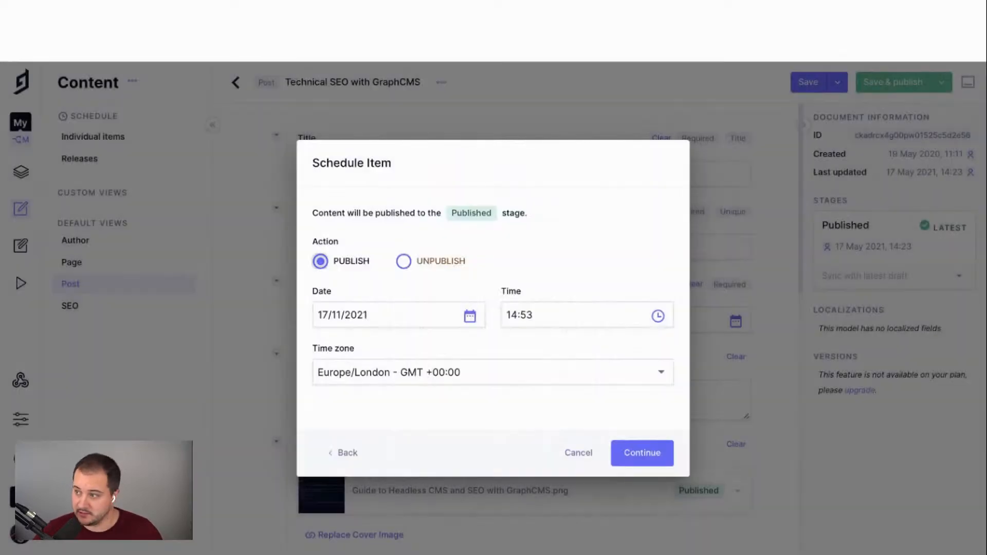
Set the publishing time to 14:54 and schedule the post without including its related cover image or author
click(658, 316)
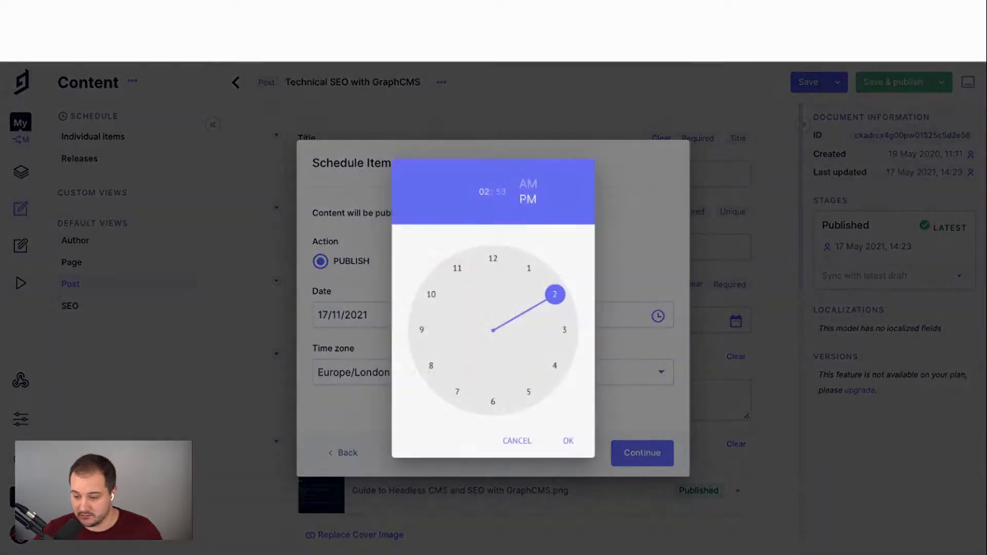
click(555, 295)
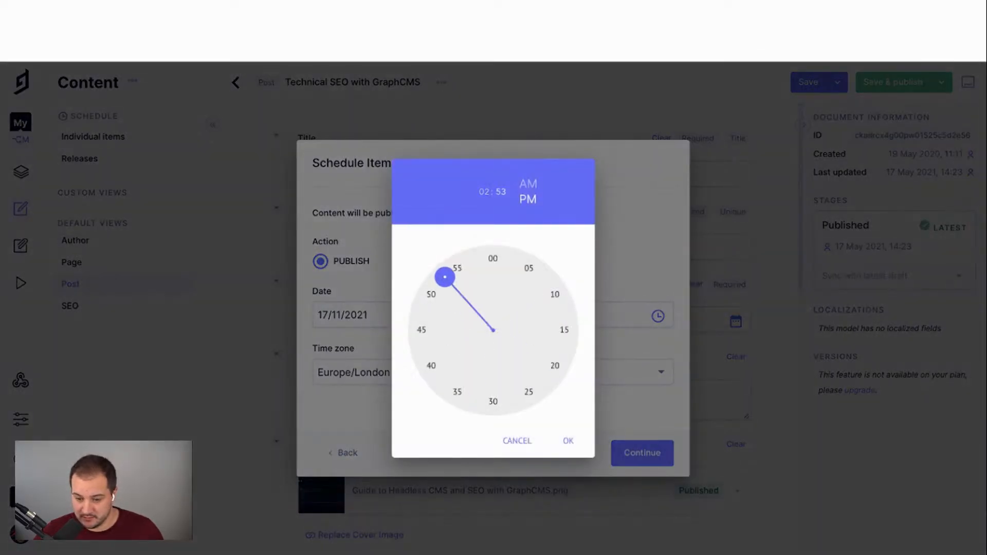
click(451, 273)
click(569, 440)
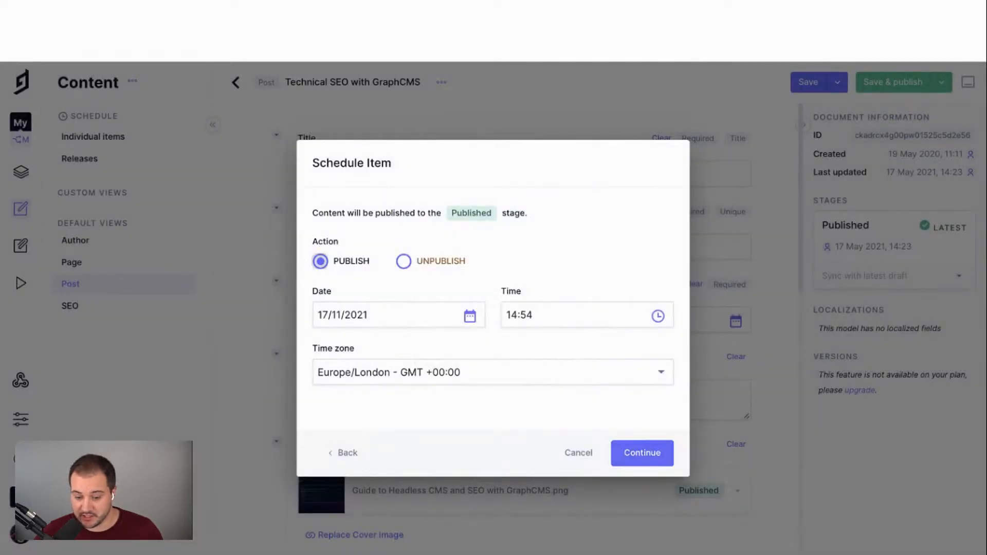
click(643, 453)
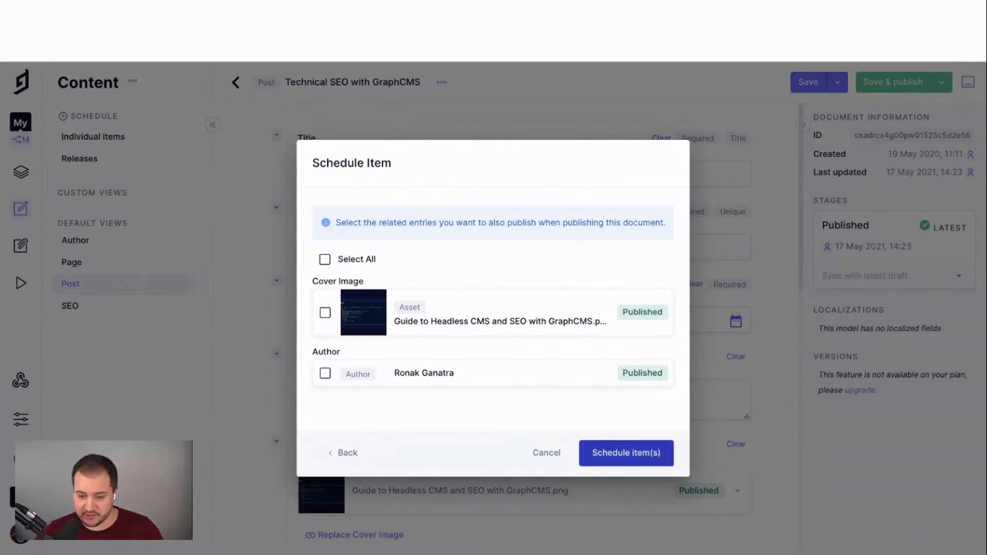
click(627, 453)
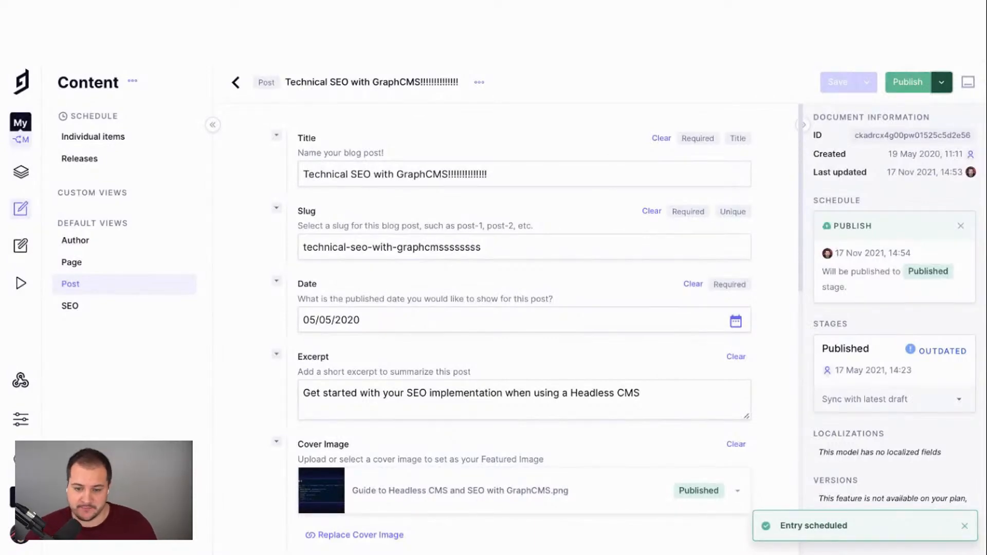
Examine the scheduled post's entry, status and available actions in the list of individually scheduled items
click(93, 136)
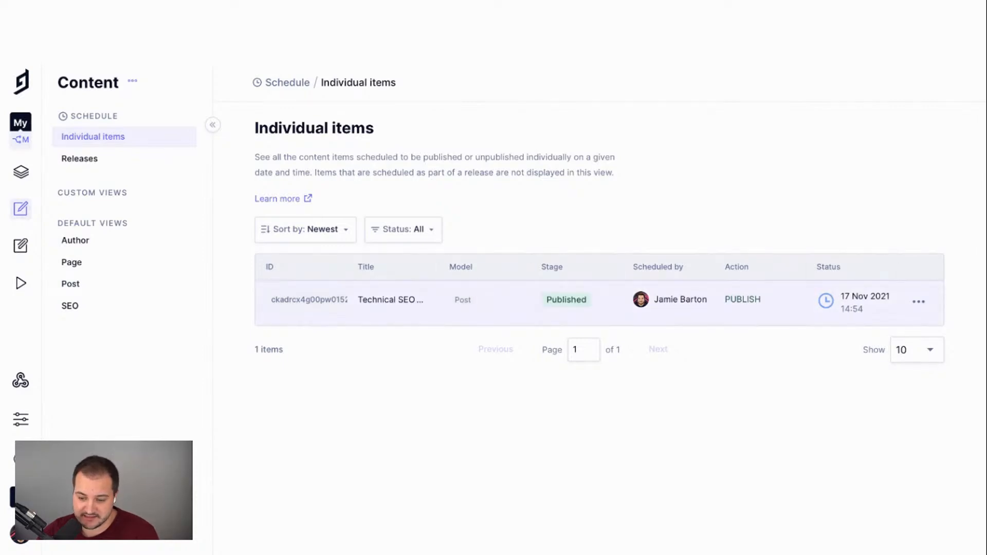
click(525, 302)
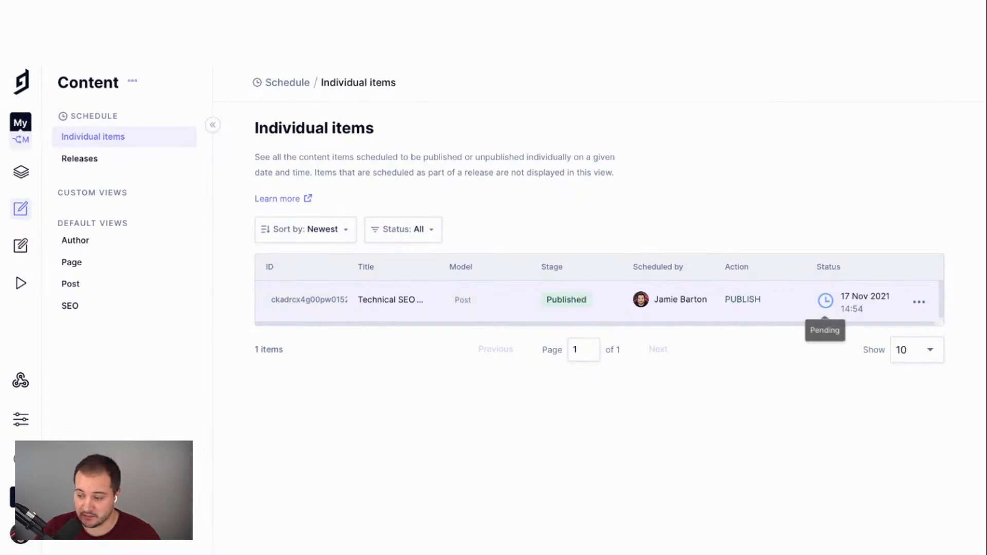
click(919, 302)
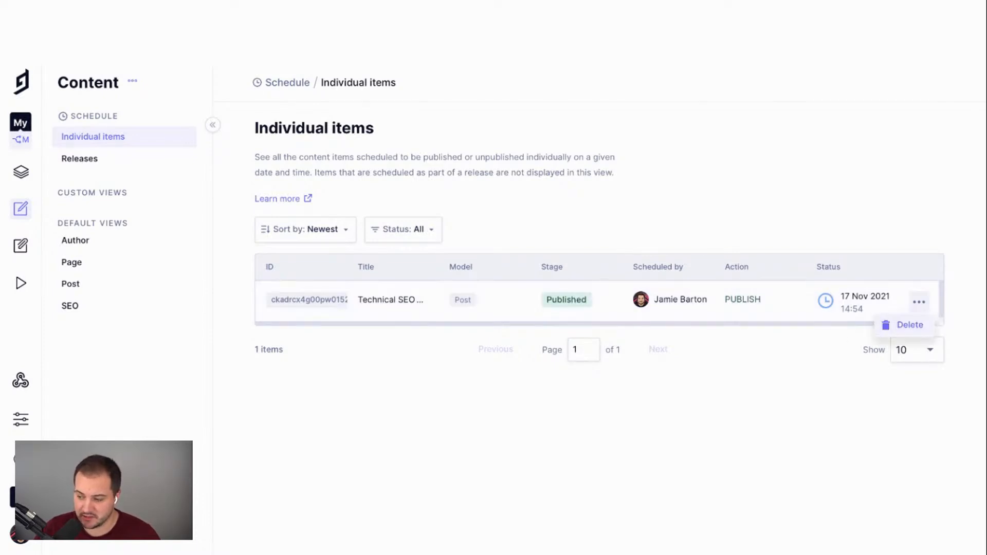
click(919, 302)
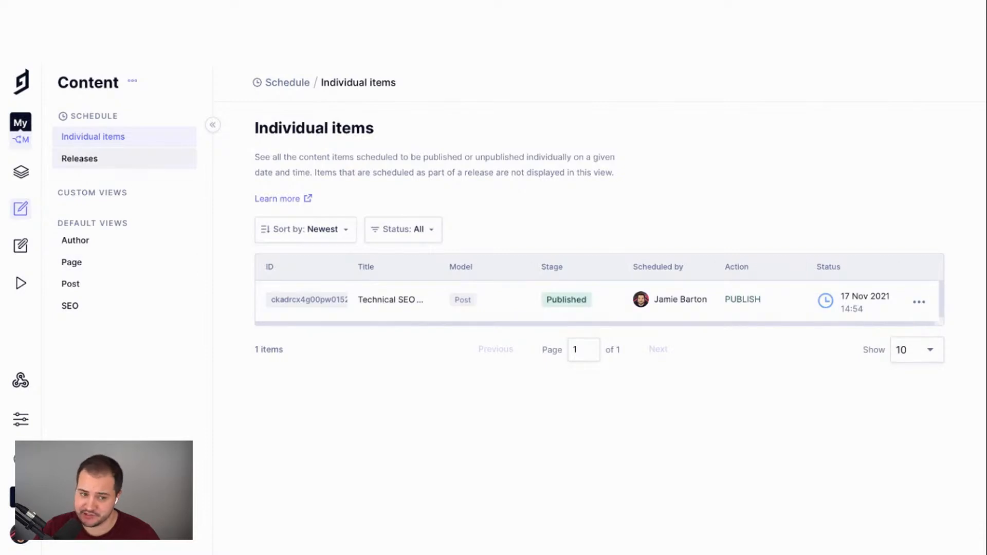
Review the contents of the release "The Big Day for Product Releases" and its schedule-change settings
click(80, 159)
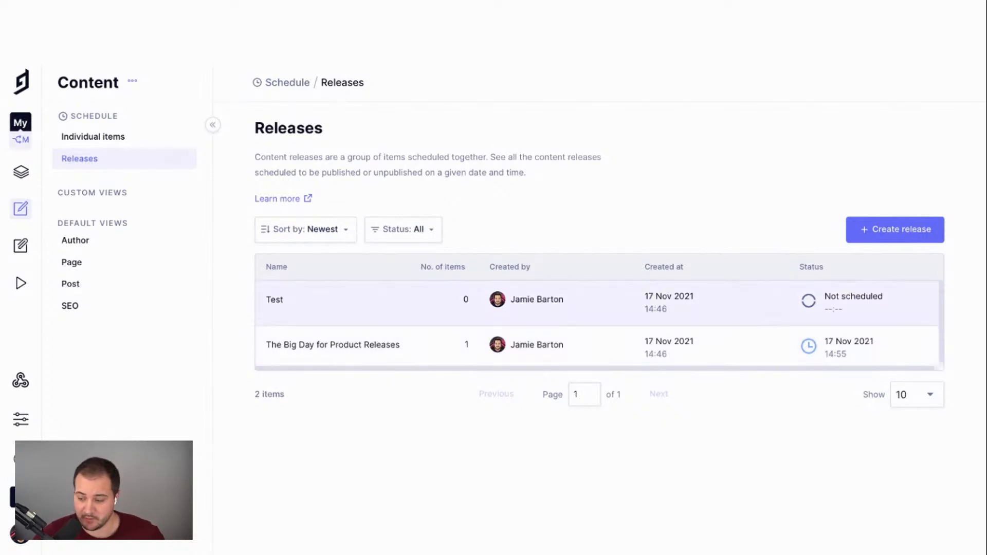
mouse_move(809, 346)
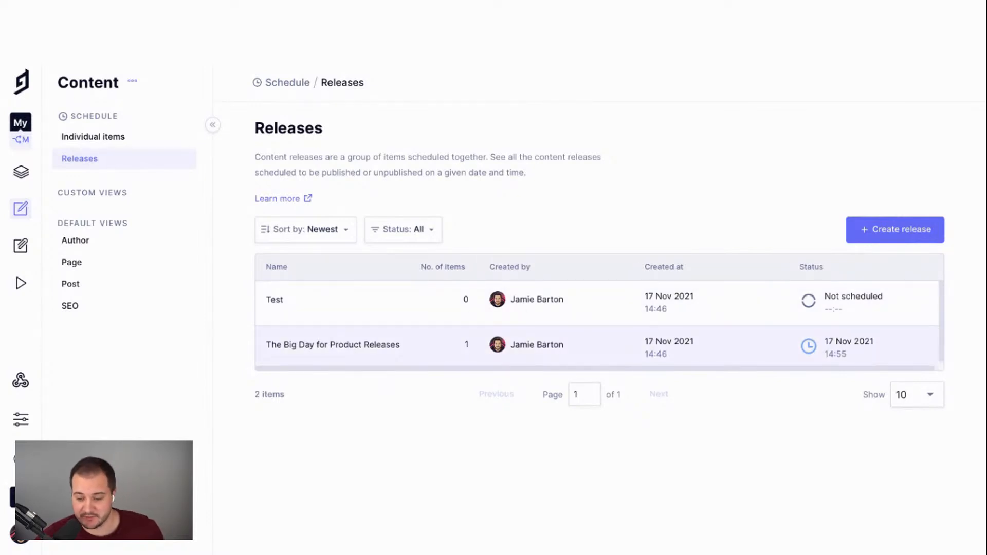
click(360, 345)
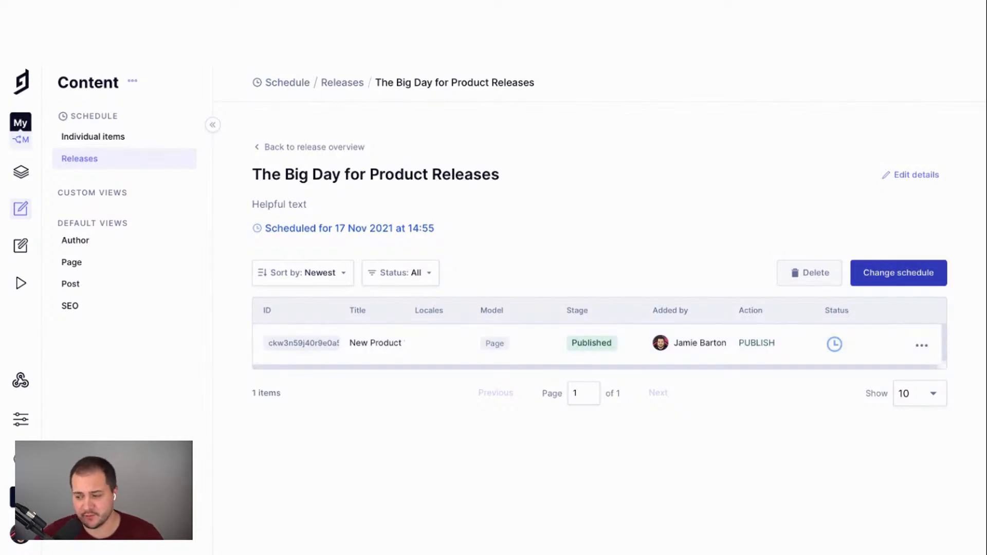
click(898, 273)
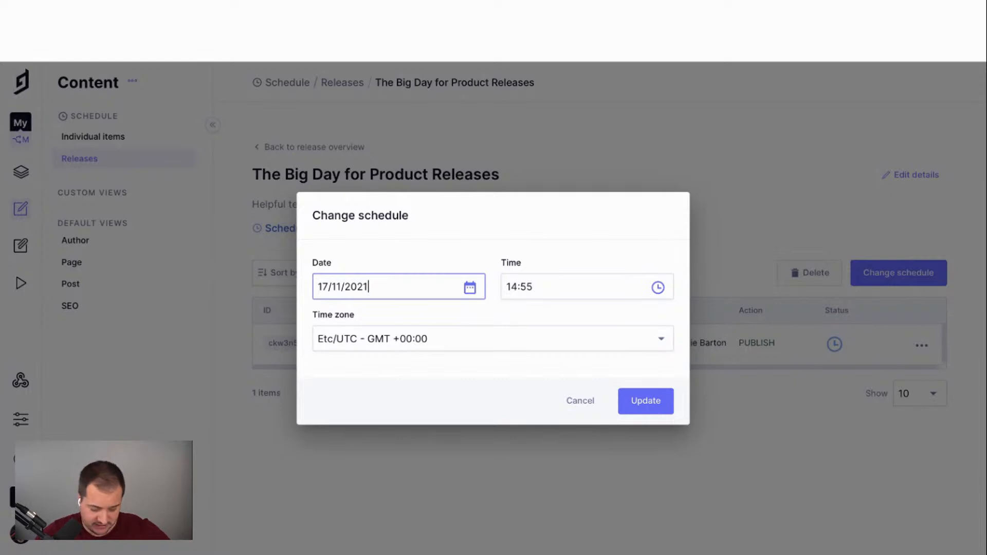
key(Return)
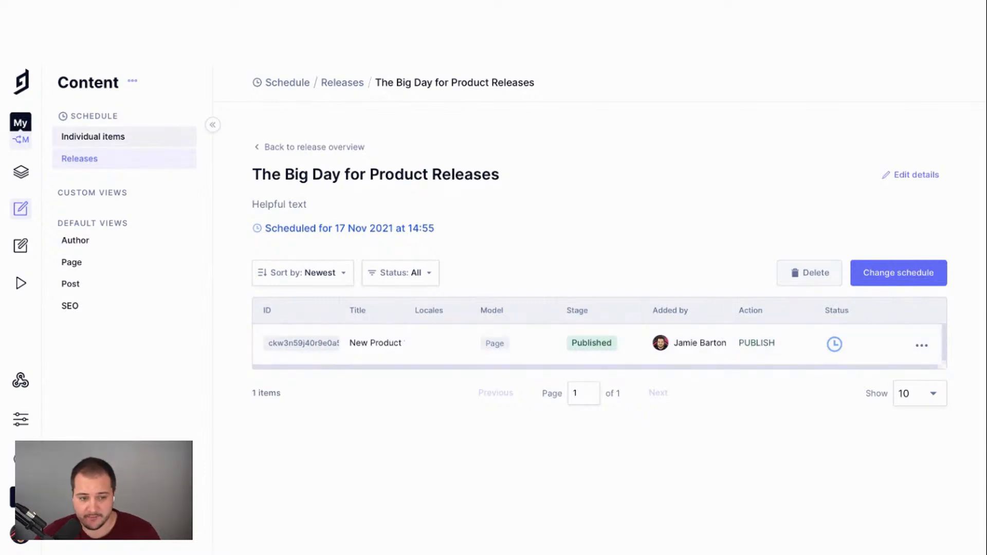
Check the individually scheduled post's status, then open the post and reload it to inspect its publishing stage
click(93, 136)
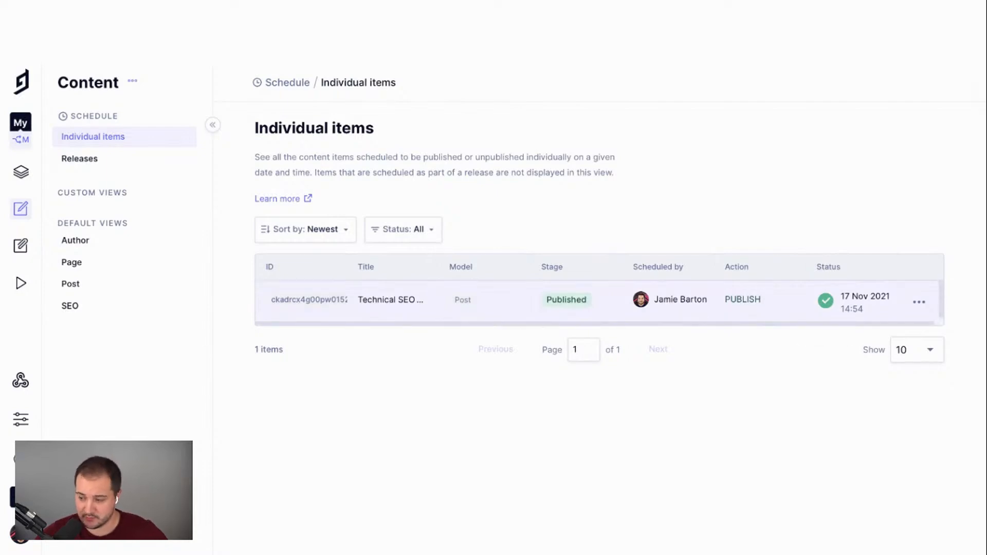
mouse_move(826, 301)
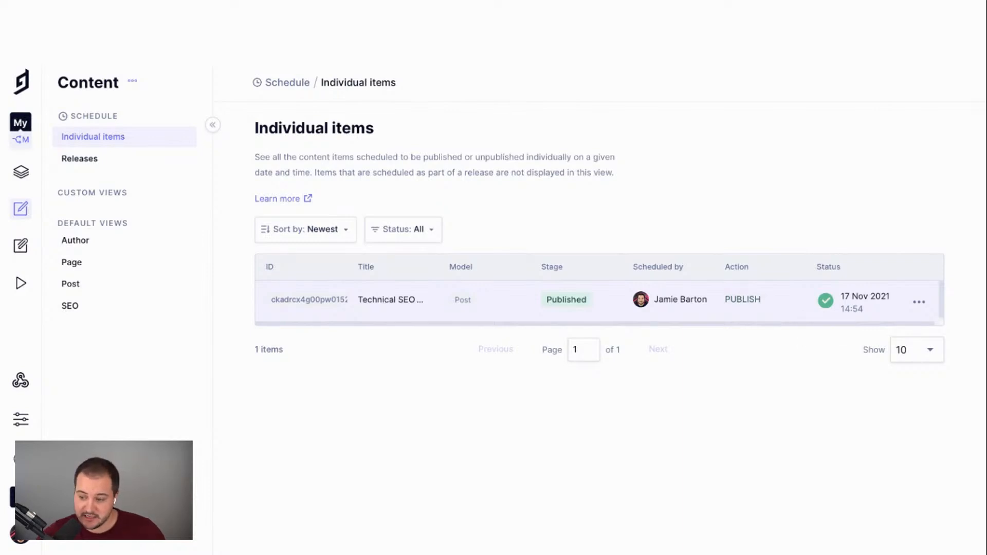
click(391, 299)
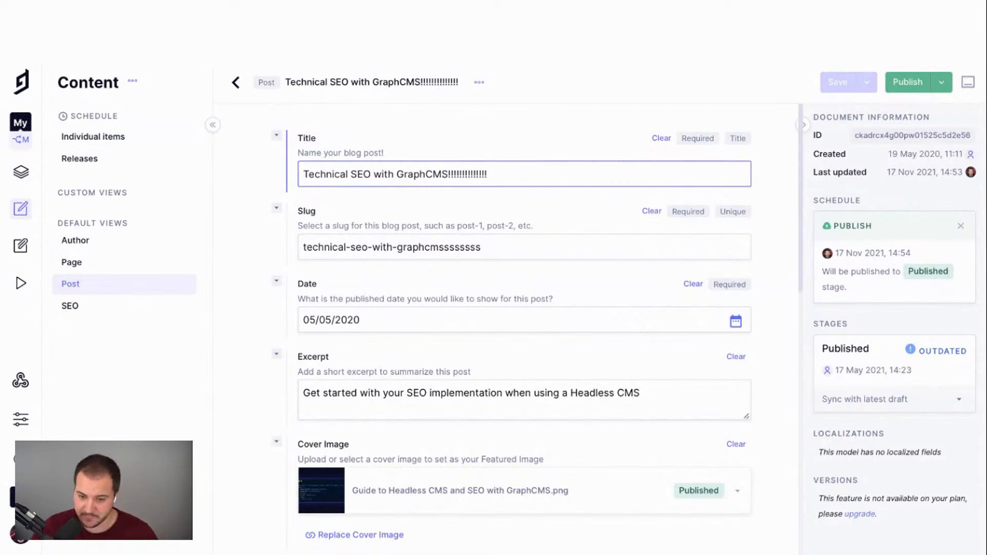
key(super+r)
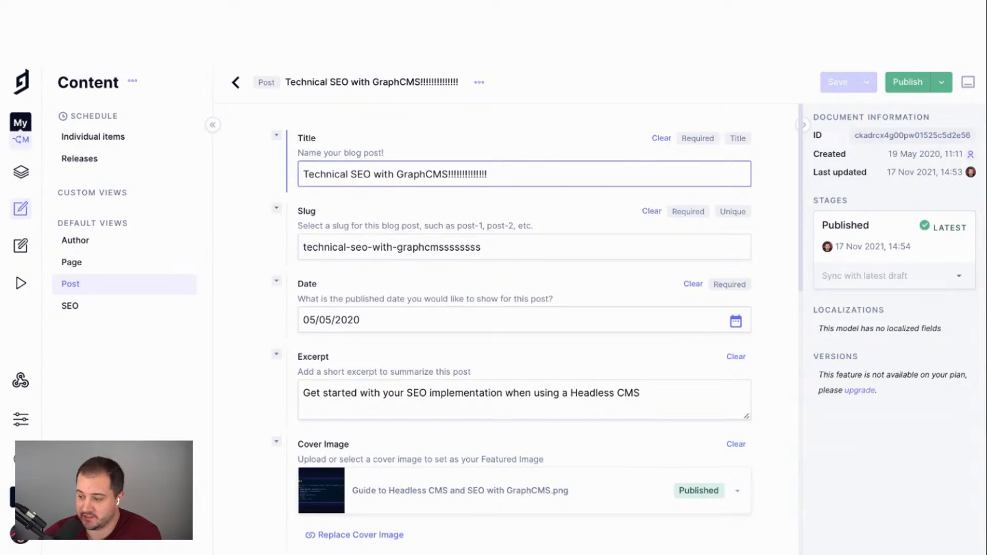
Check the status of "The Big Day for Product Releases" and open its New Product page to inspect the publishing stage
click(79, 158)
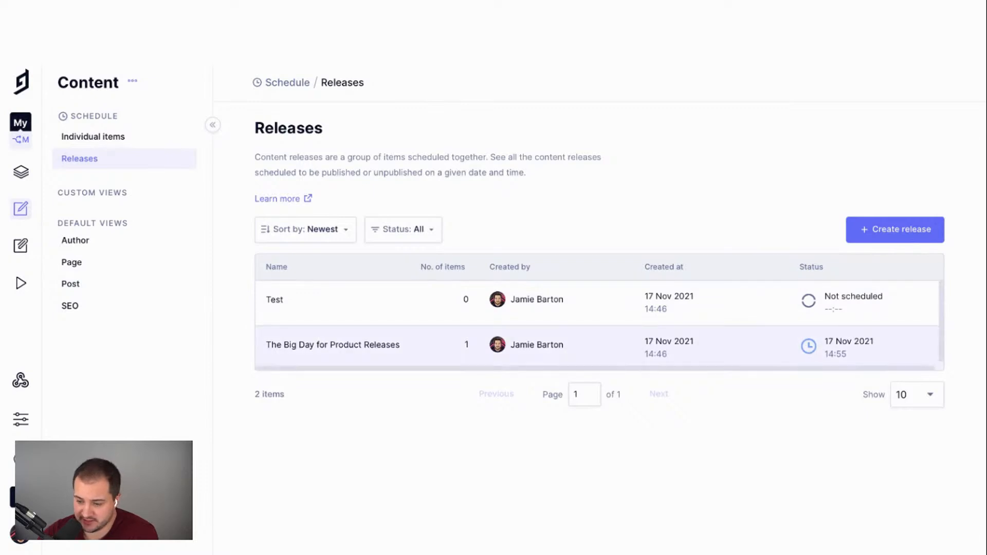
click(333, 345)
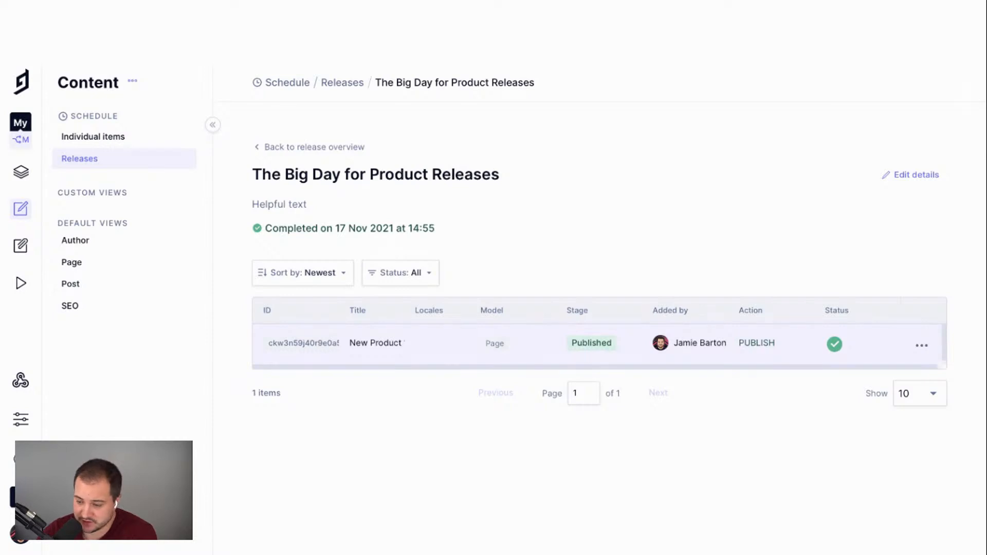
mouse_move(835, 345)
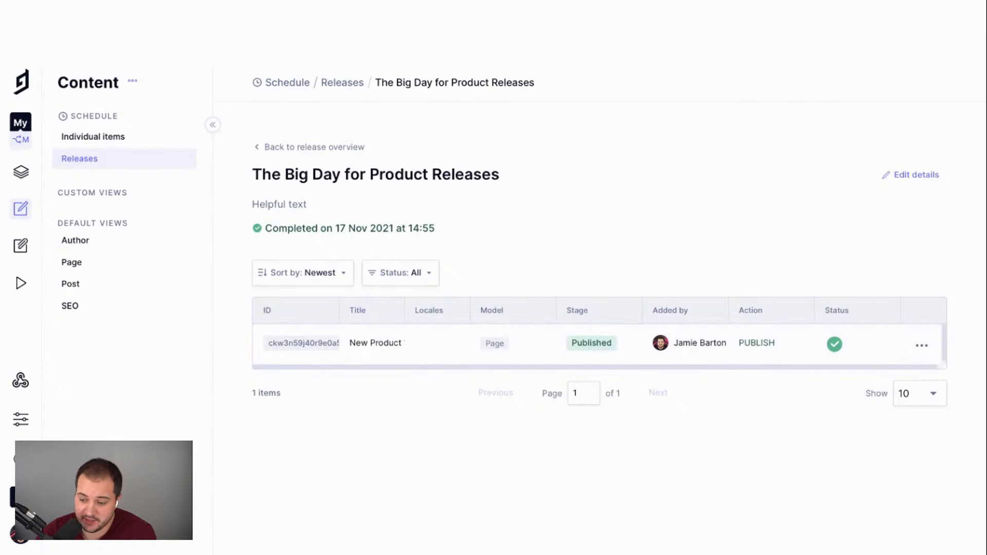
click(591, 343)
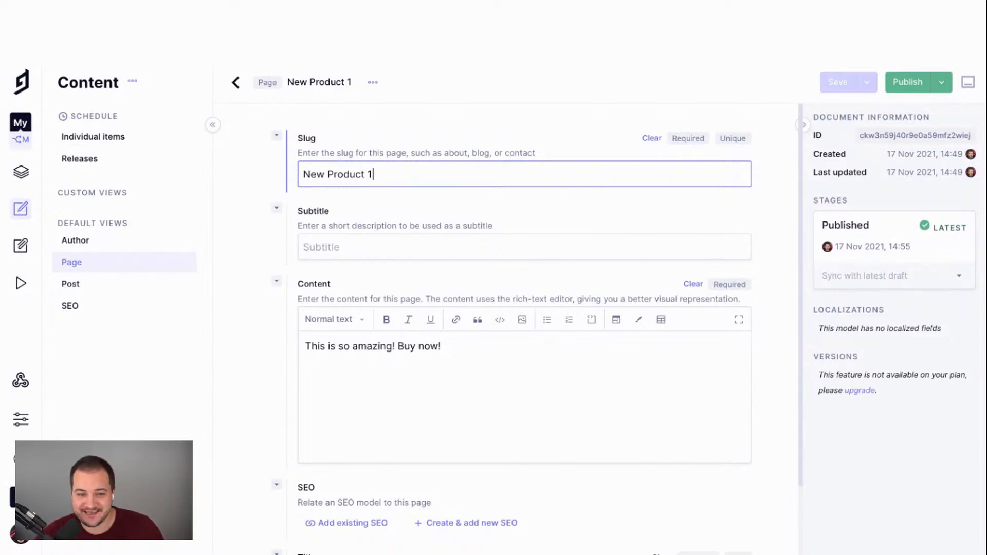
Review the statuses in the list of releases and the list of individually scheduled items
click(79, 159)
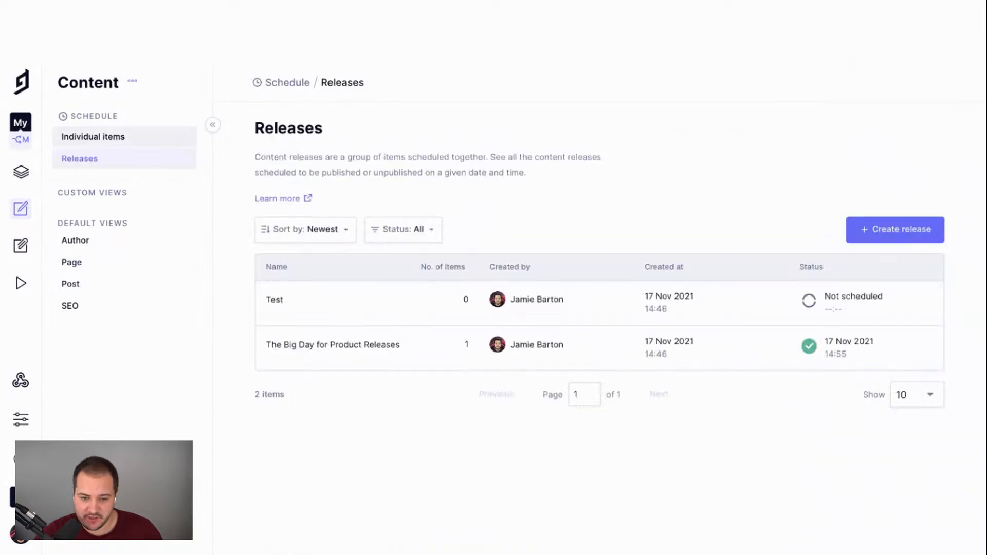
click(93, 136)
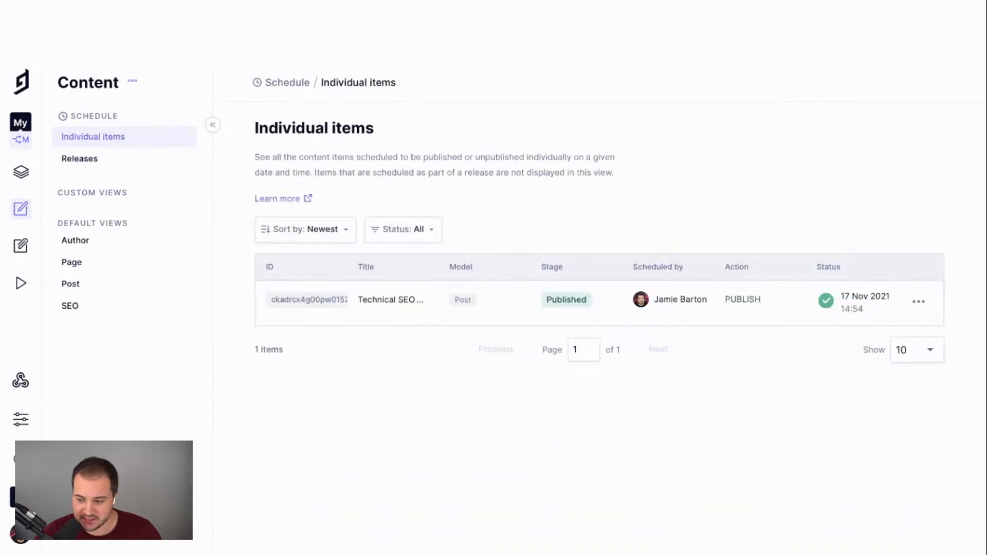
click(80, 159)
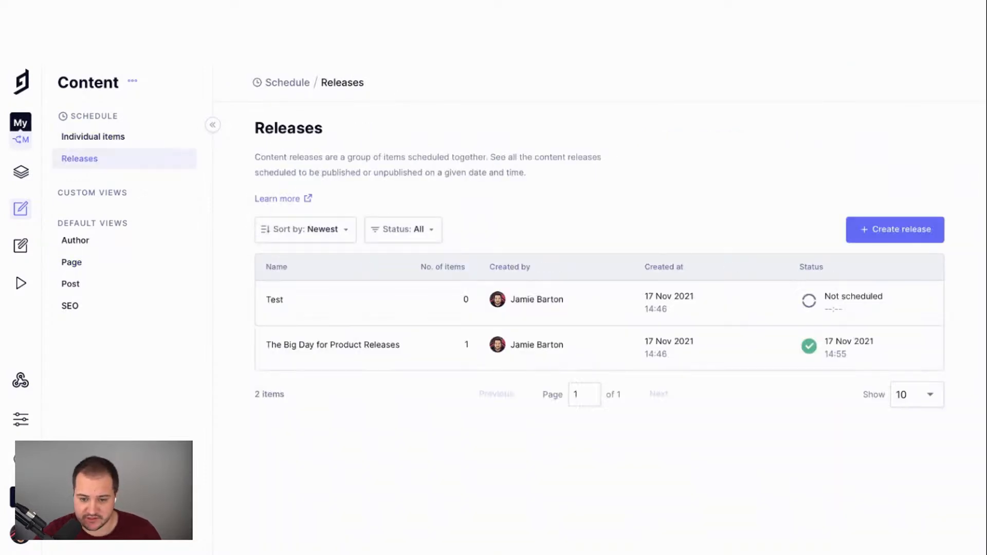
click(93, 136)
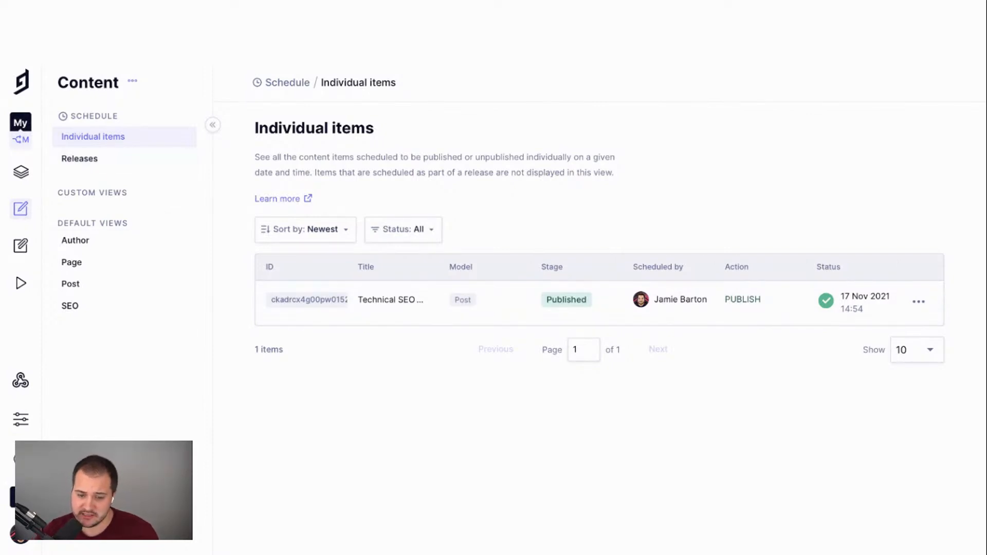
Open the About page and start an individual publish schedule for it, dated 17/11/2021
click(71, 262)
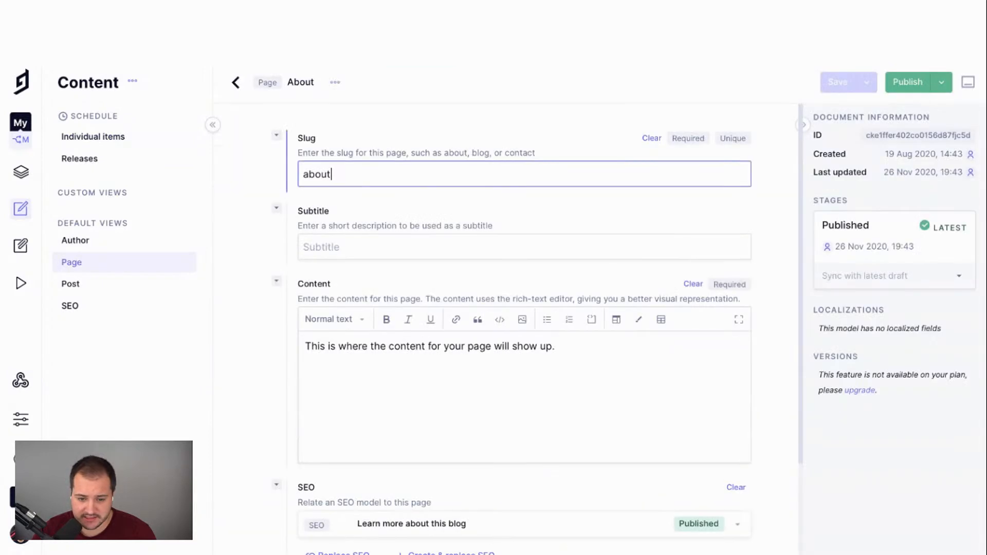
click(941, 82)
click(892, 148)
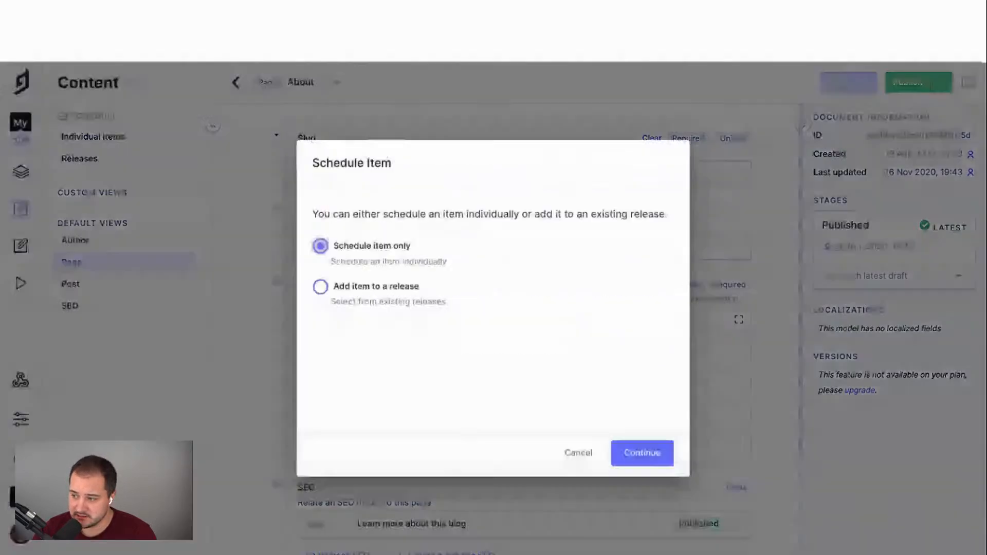
click(642, 452)
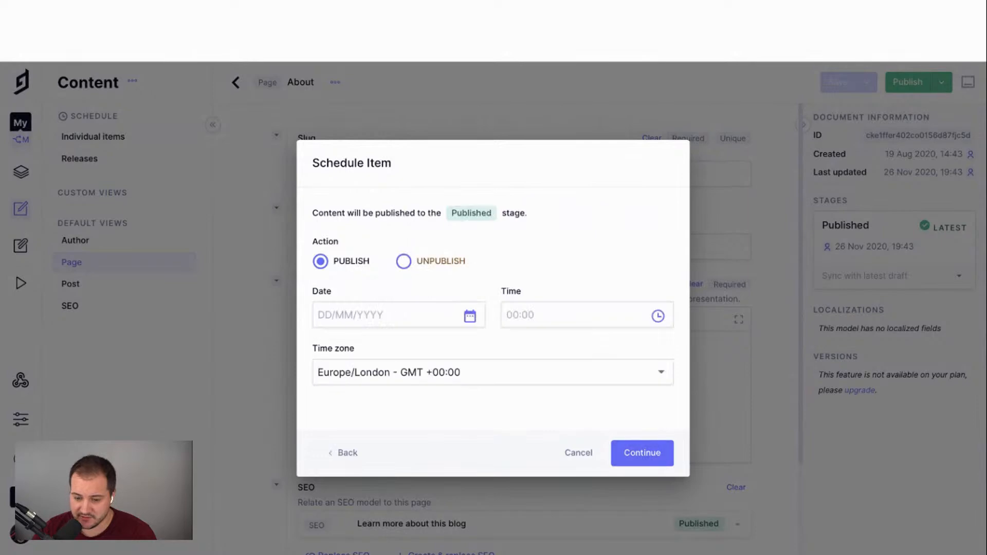
click(470, 316)
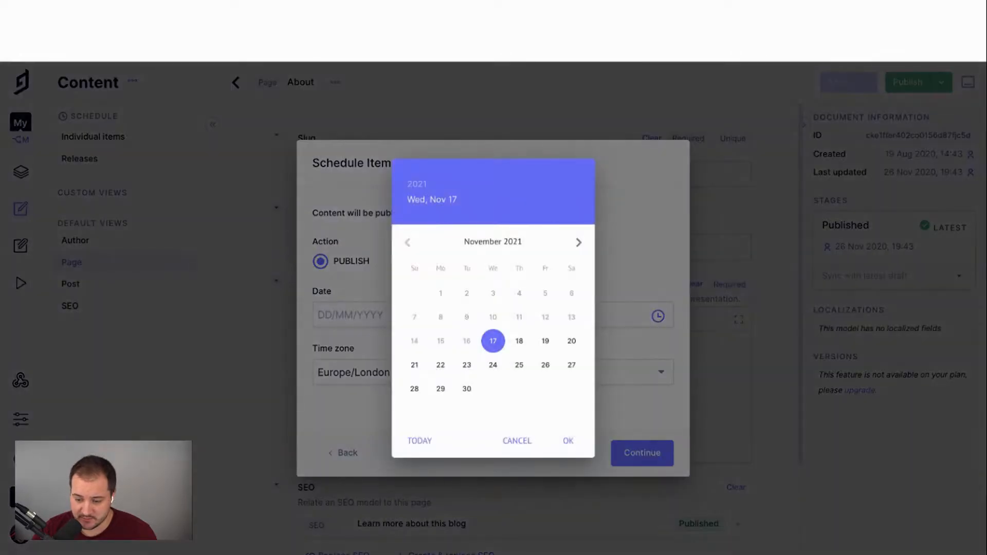
click(569, 441)
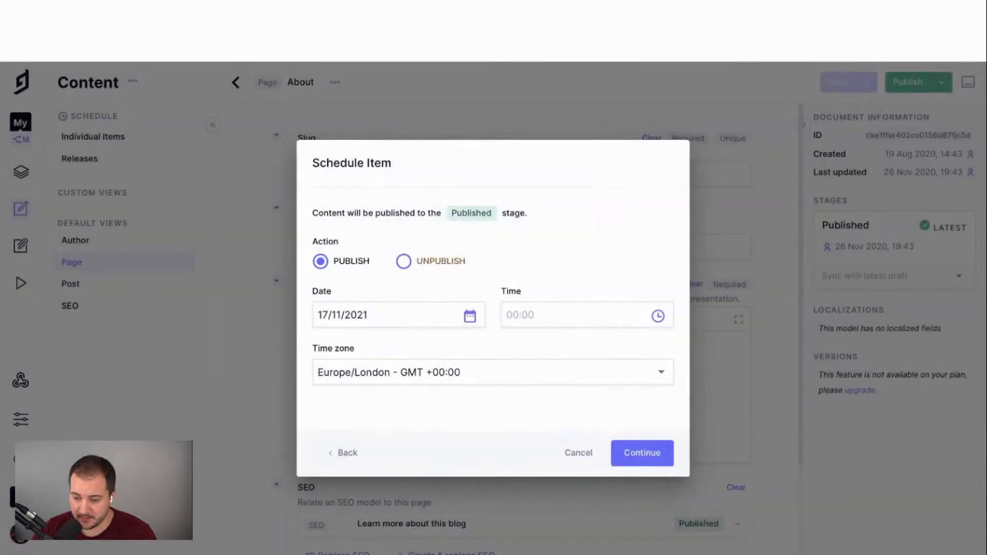
Set the About page's scheduled publish time to 14:15
click(659, 316)
click(555, 294)
click(565, 329)
click(569, 440)
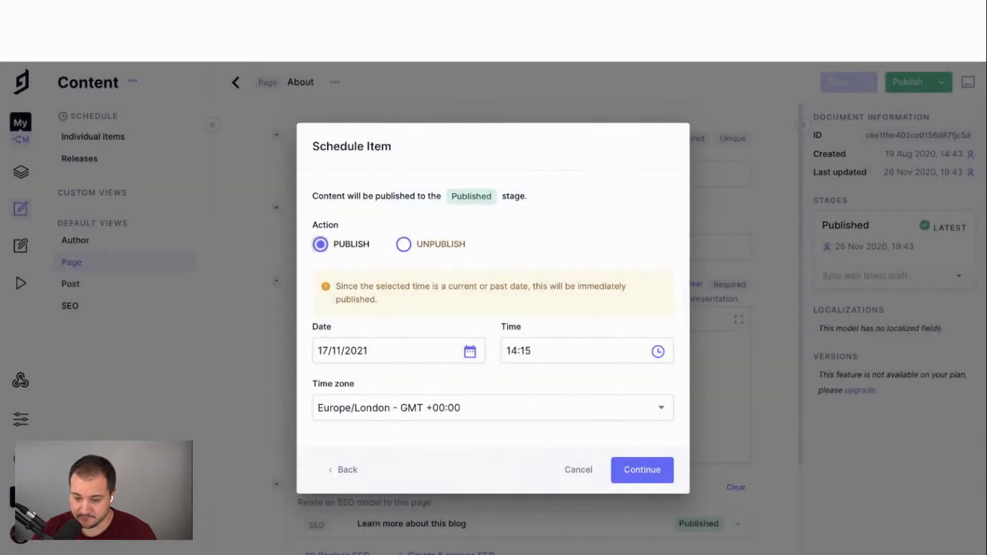
Set the publish time to 15:14 and schedule the About page without including its related SEO entry
click(659, 351)
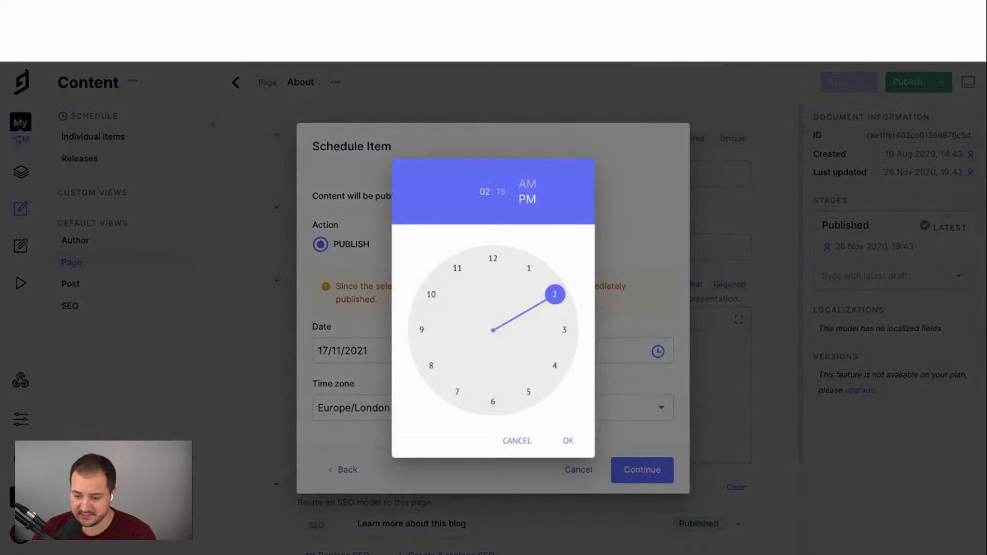
click(565, 329)
click(565, 323)
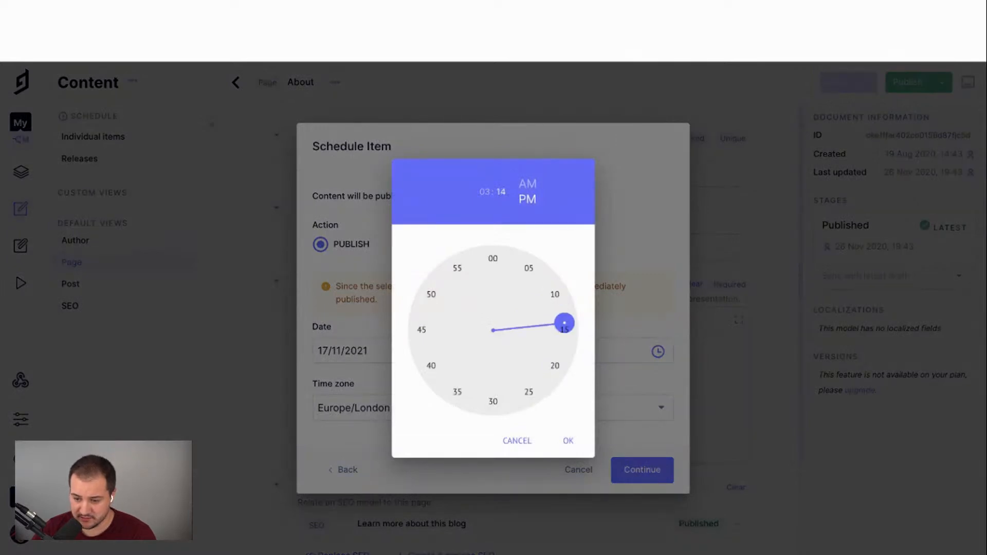
click(569, 441)
click(642, 470)
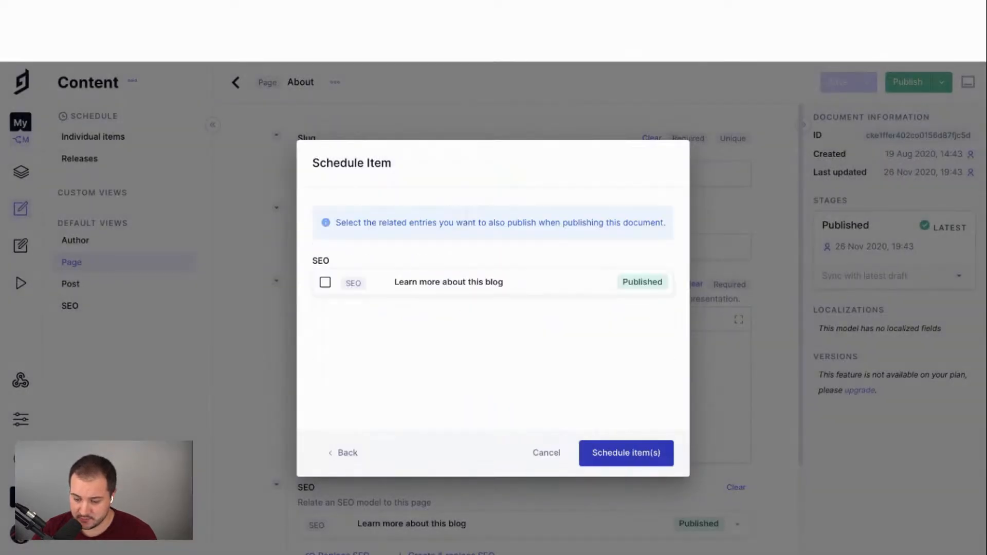
click(626, 453)
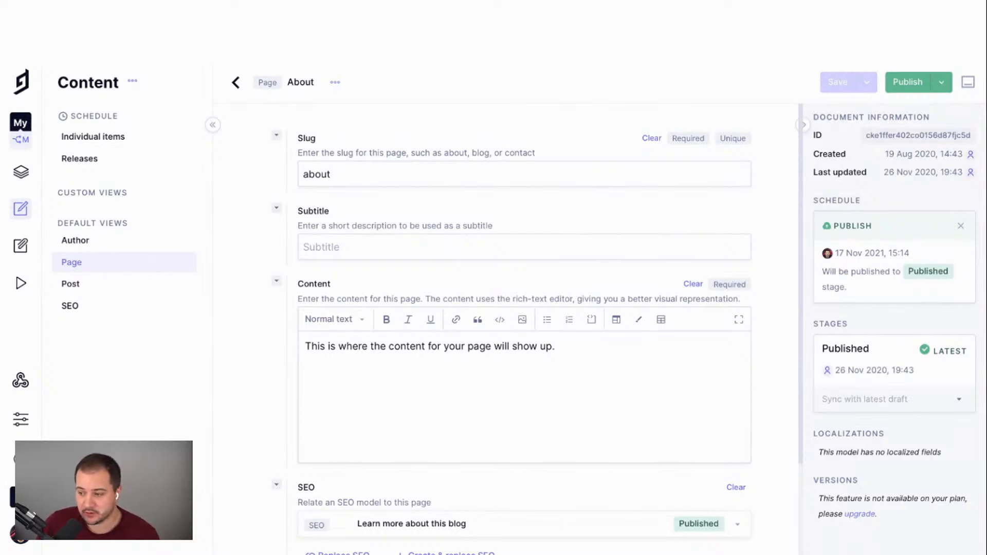
Start a second individual schedule for the About page with the Unpublish action, dated 18/11/2021
click(941, 82)
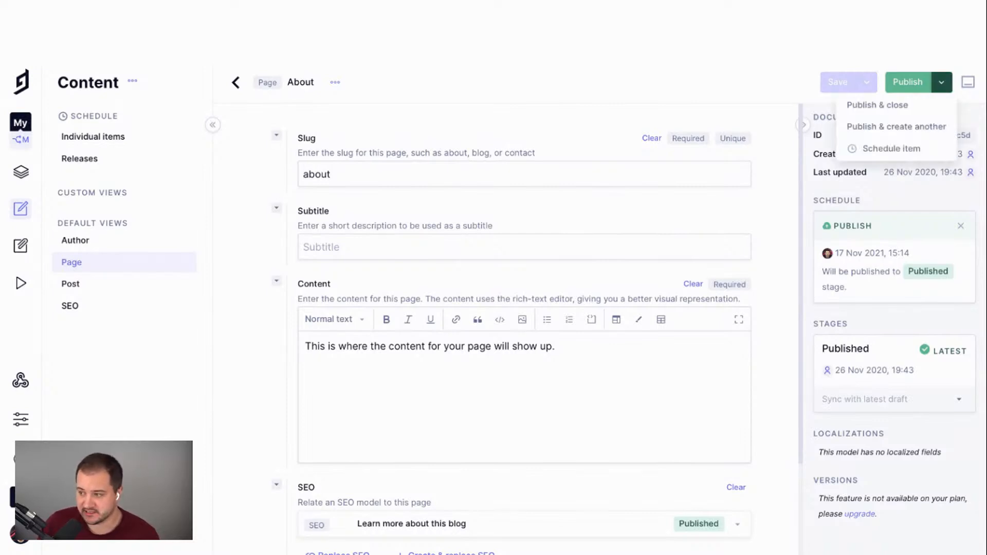
click(874, 149)
click(642, 453)
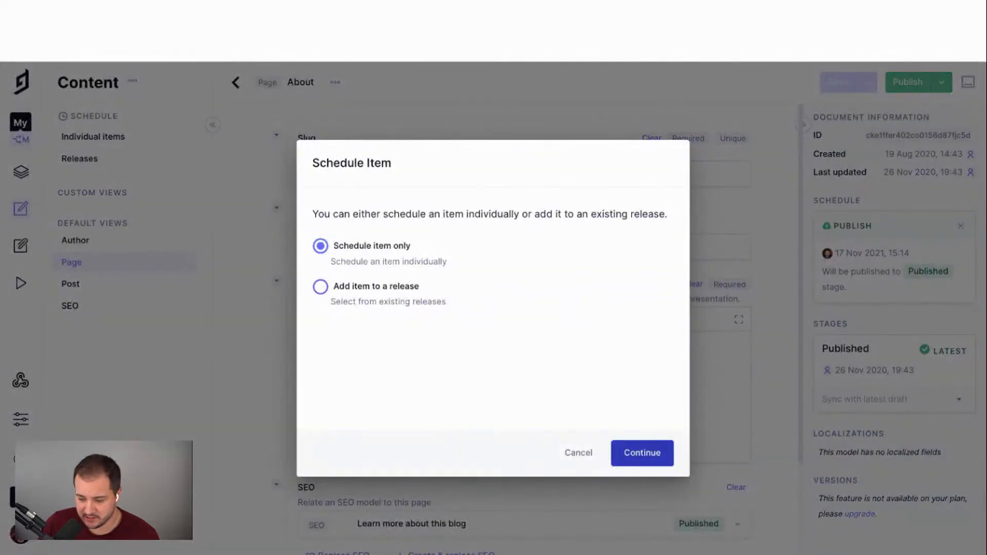
click(405, 261)
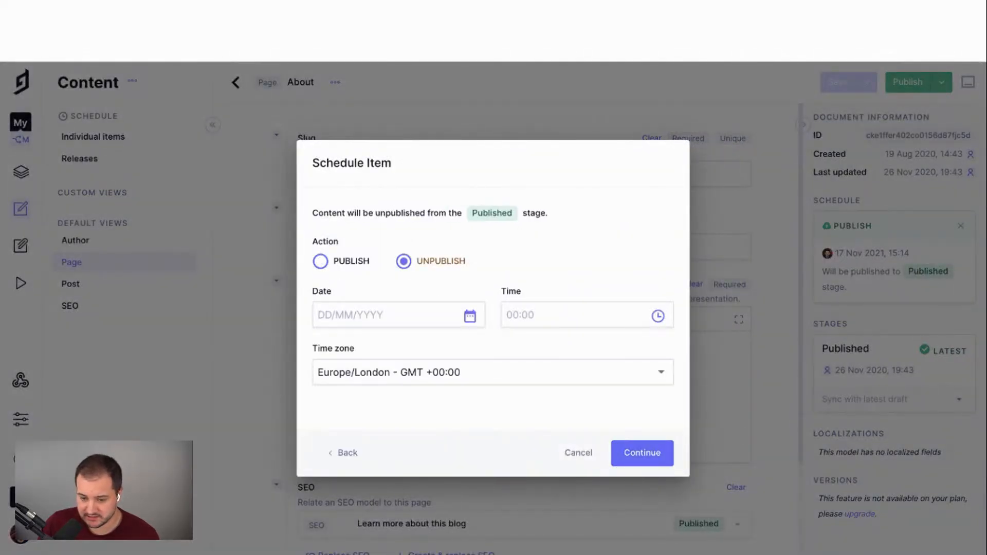
click(470, 316)
click(519, 341)
click(568, 441)
Set the unpublish time to 14:10 and schedule the About page's unpublishing without its related SEO entry
click(658, 316)
click(555, 295)
click(555, 295)
click(568, 441)
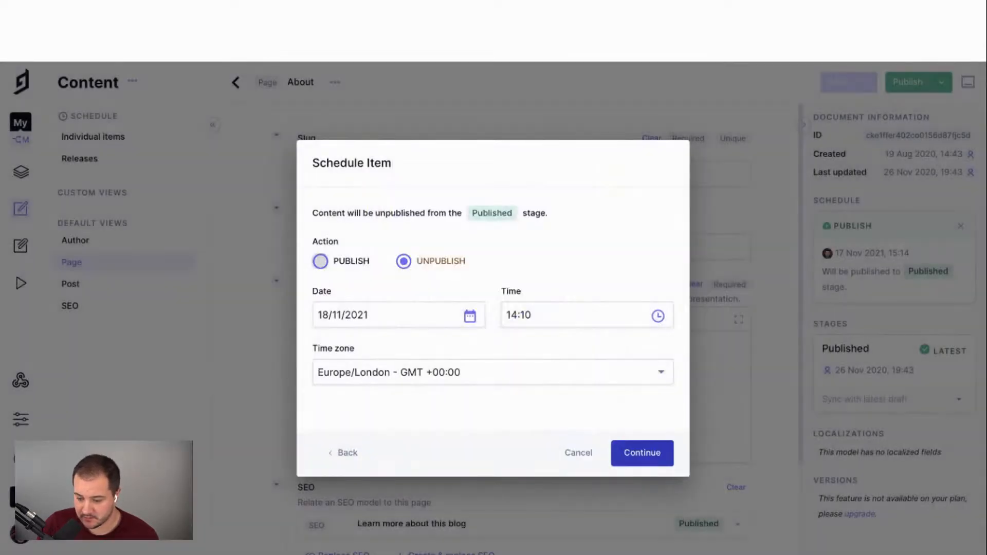
click(642, 452)
click(642, 452)
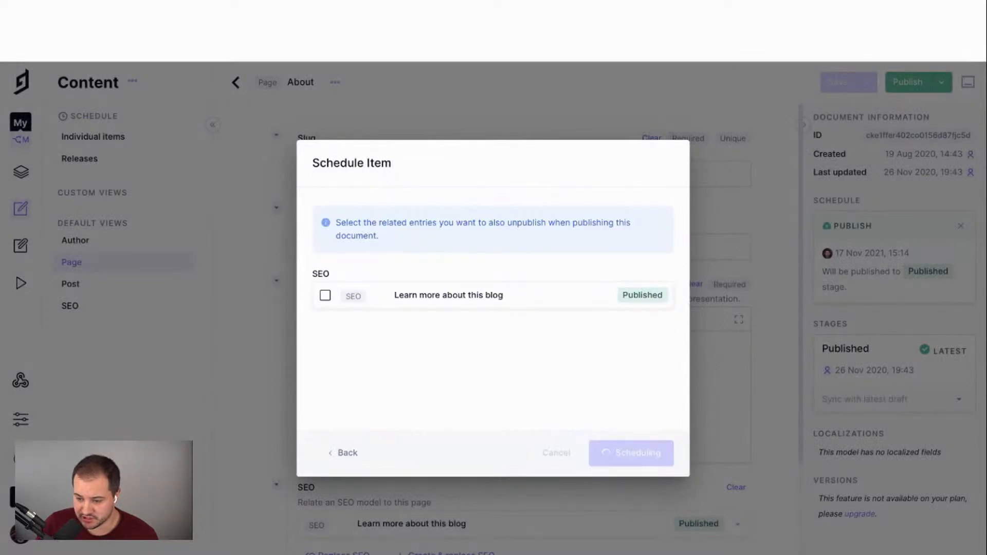